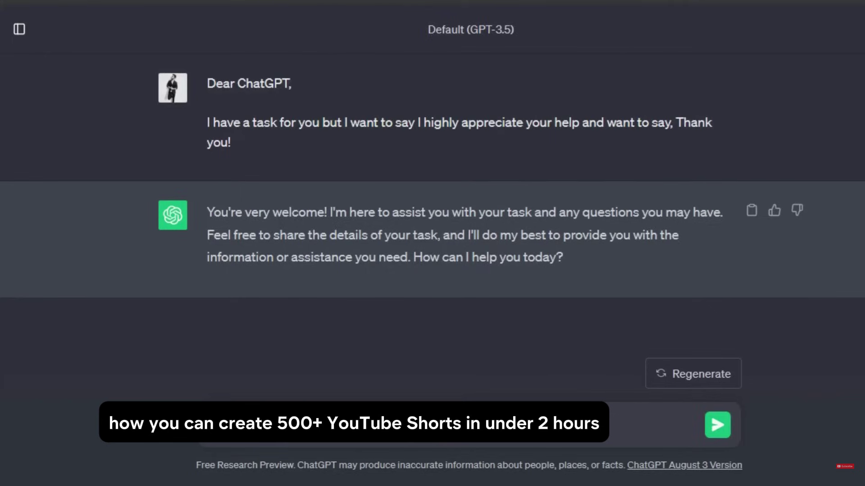
Step: Send the five-riddle prompt, then pause the tutorial clip and exit fullscreen
key(Return)
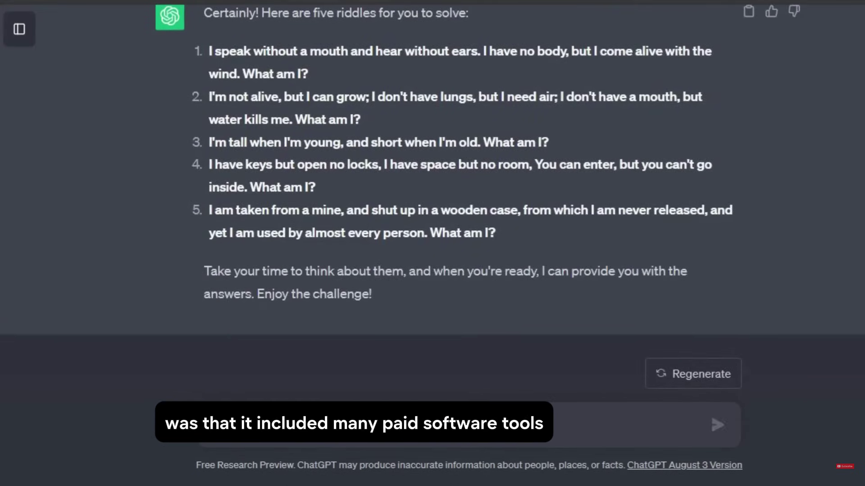
click(635, 162)
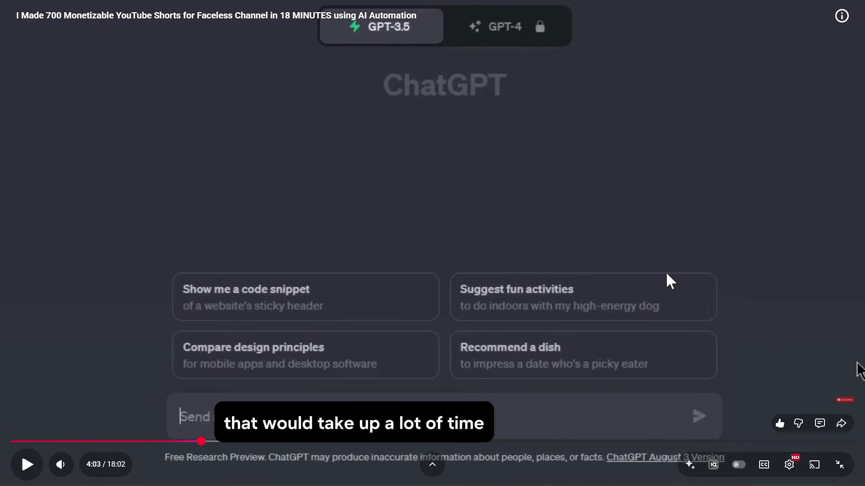
click(707, 230)
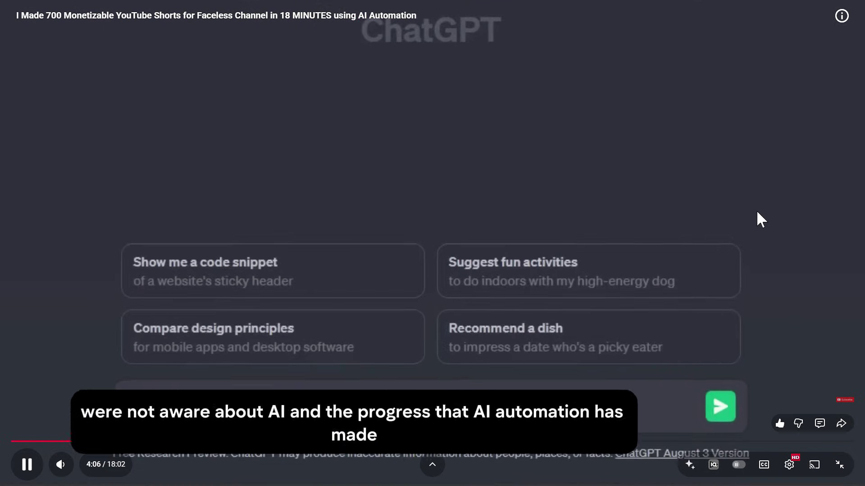
click(791, 409)
click(839, 465)
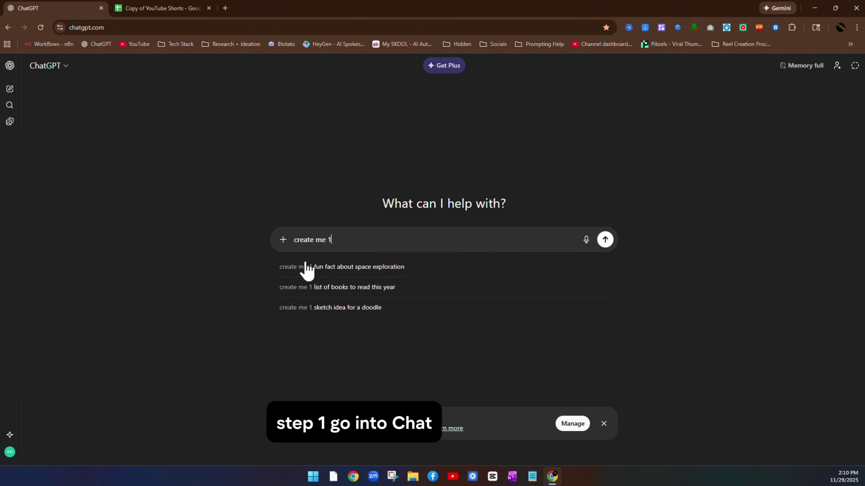
Step: Ask ChatGPT for '30 titles for funny animal youtube shorts'
key(BackSpace)
text(30 titles for funny animal youtube shorts)
key(Return)
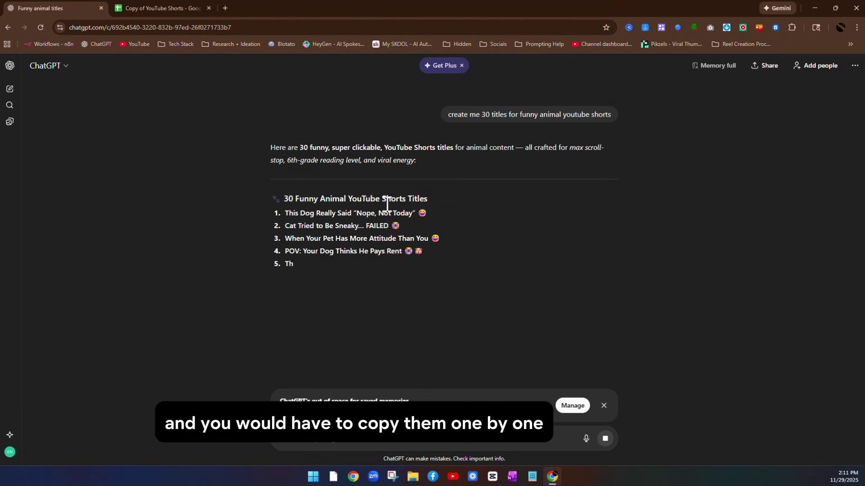
Step: Copy the first generated title into cell A2 of the sheet
drag(412, 213, 284, 213)
right_click(305, 219)
click(339, 224)
click(162, 8)
click(106, 168)
key(ctrl+v)
Step: Copy the second generated title into cell A3
click(40, 8)
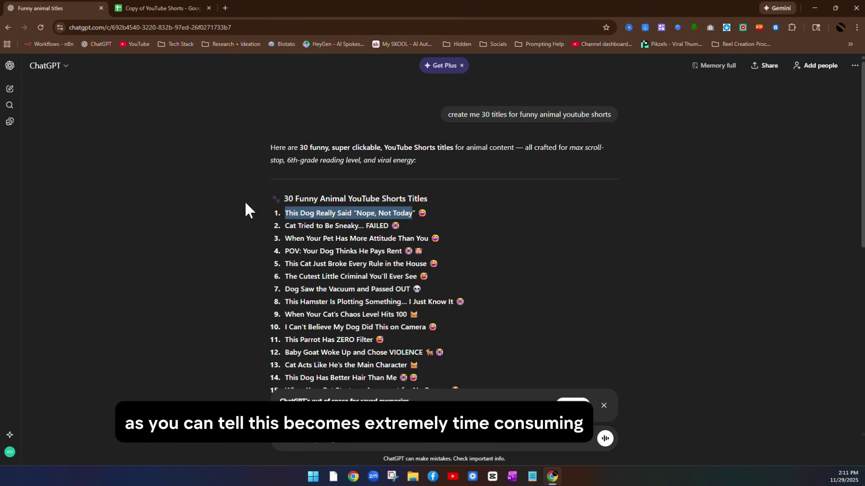
drag(388, 225, 284, 225)
right_click(292, 231)
click(319, 239)
click(162, 8)
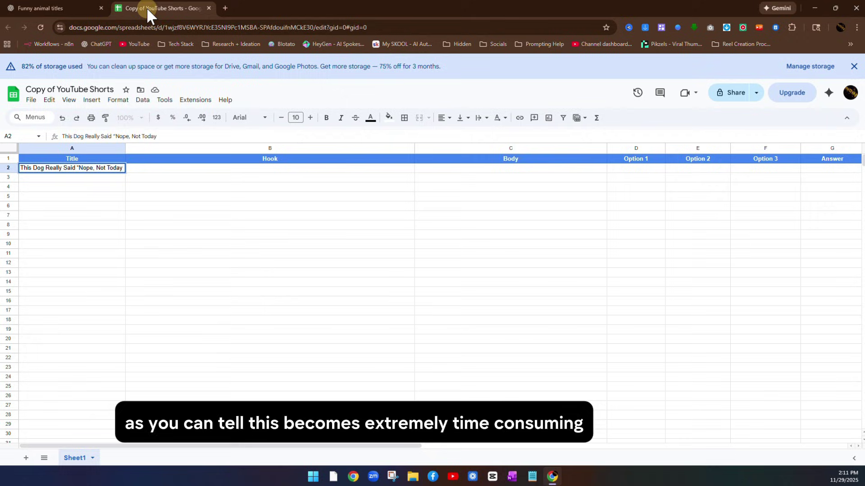
click(81, 177)
key(ctrl+v)
Step: Request 30 matching hooks from ChatGPT and select the first two
click(66, 8)
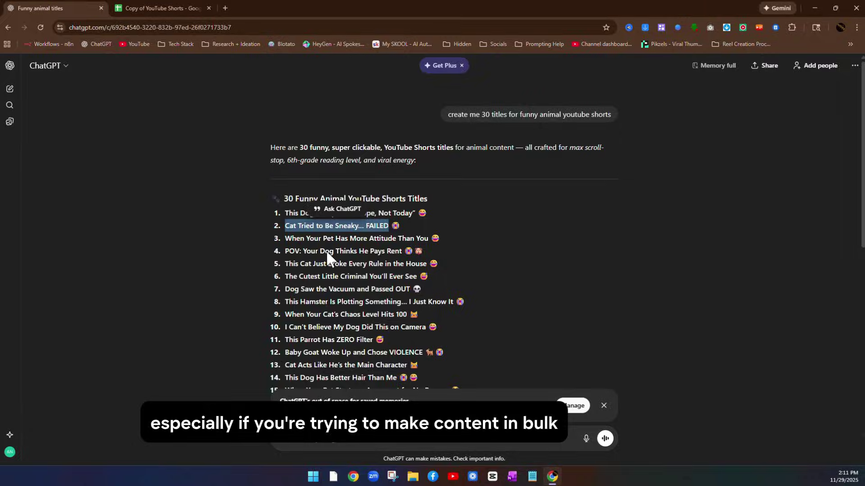
click(360, 443)
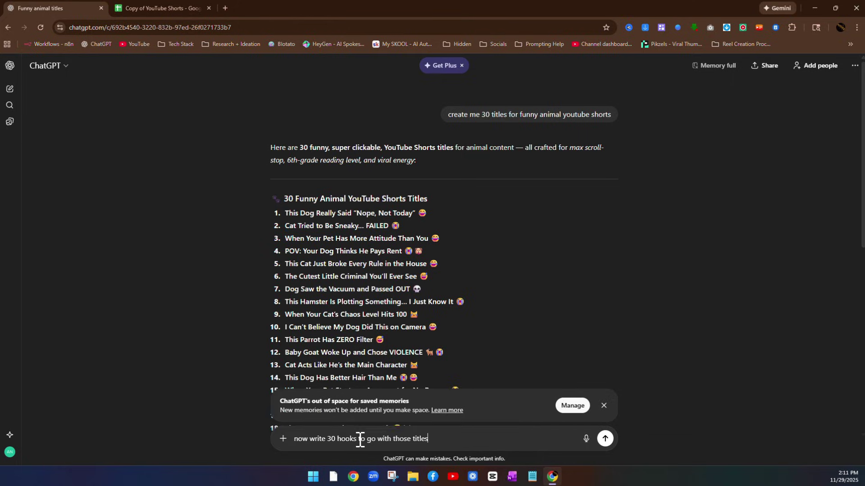
key(Return)
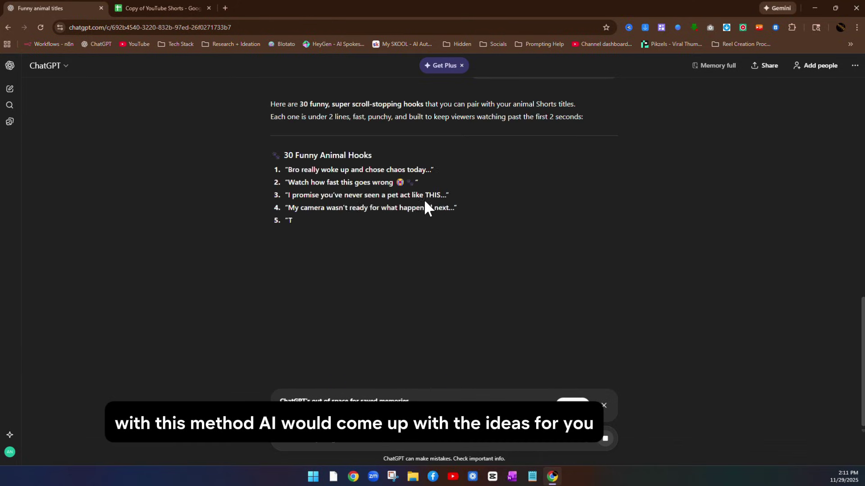
drag(425, 170, 289, 169)
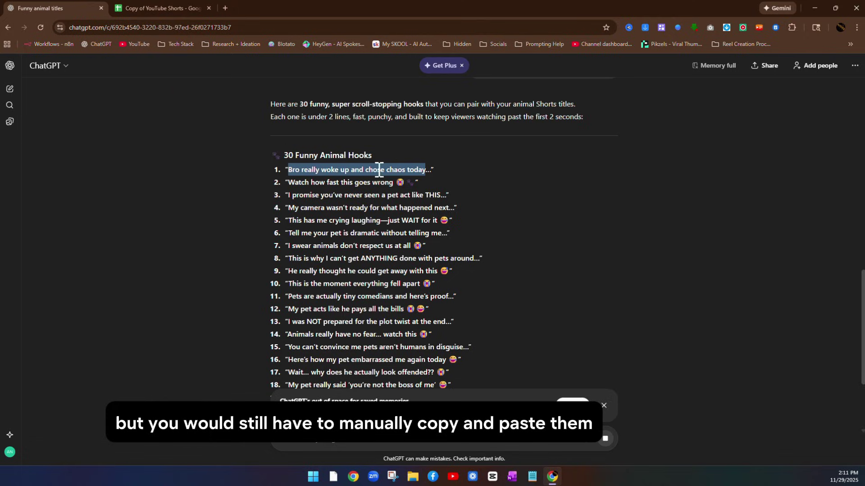
drag(393, 183, 288, 182)
Step: Paste the second hook into cell B3 and start the next ChatGPT prompt
click(158, 8)
click(246, 178)
key(ctrl+v)
click(58, 8)
click(370, 446)
key(ctrl+v)
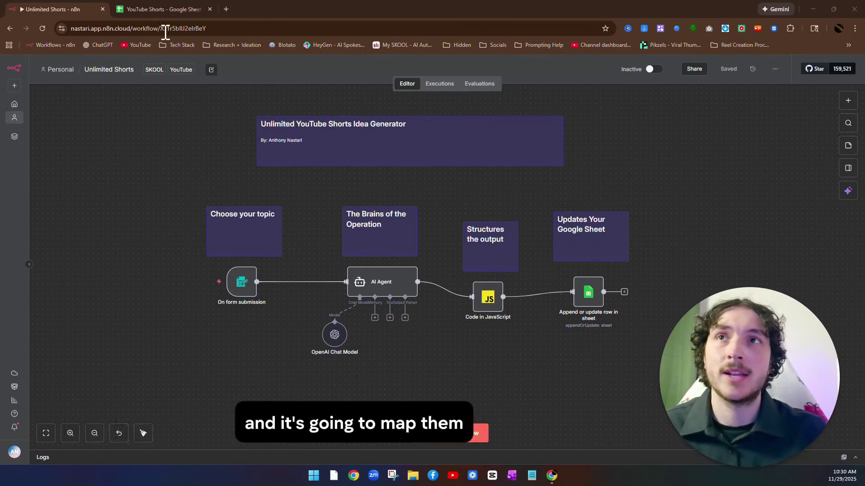
Step: Run the n8n workflow by submitting its test form with a funny animal topic
click(160, 11)
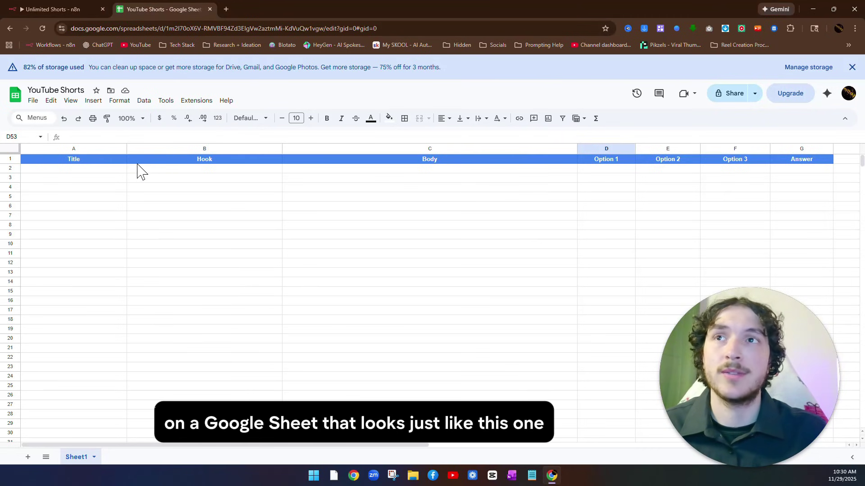
click(63, 11)
mouse_move(239, 291)
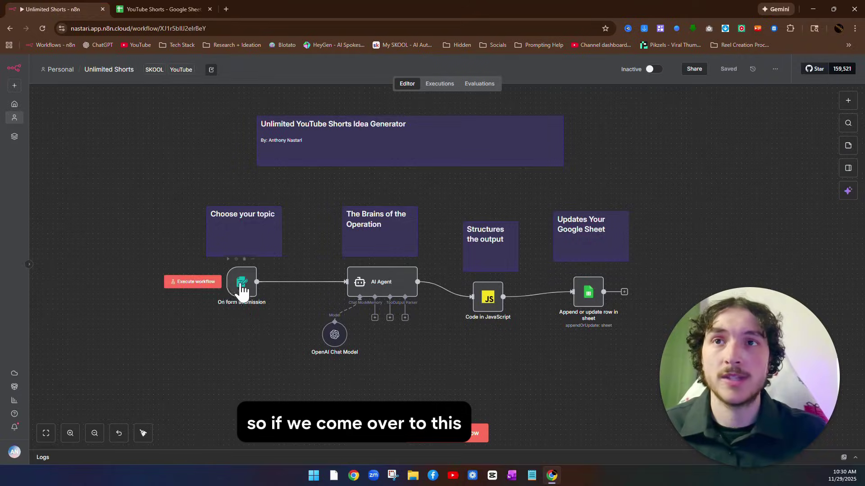
click(191, 283)
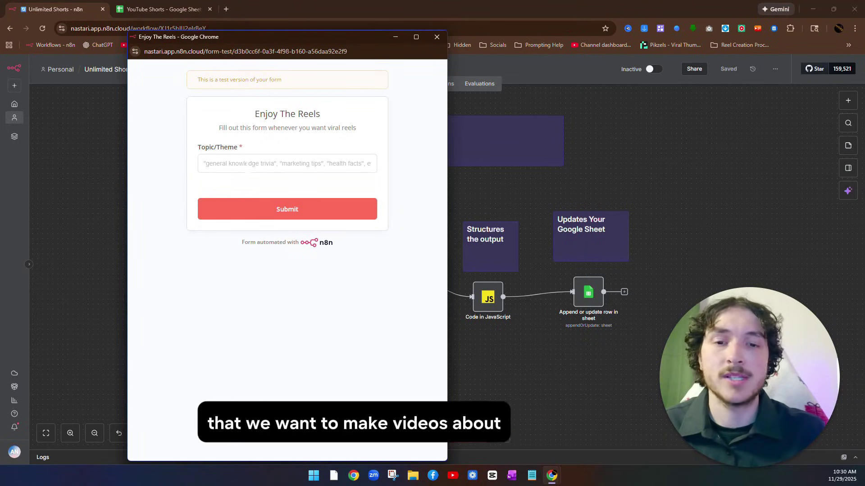
click(247, 168)
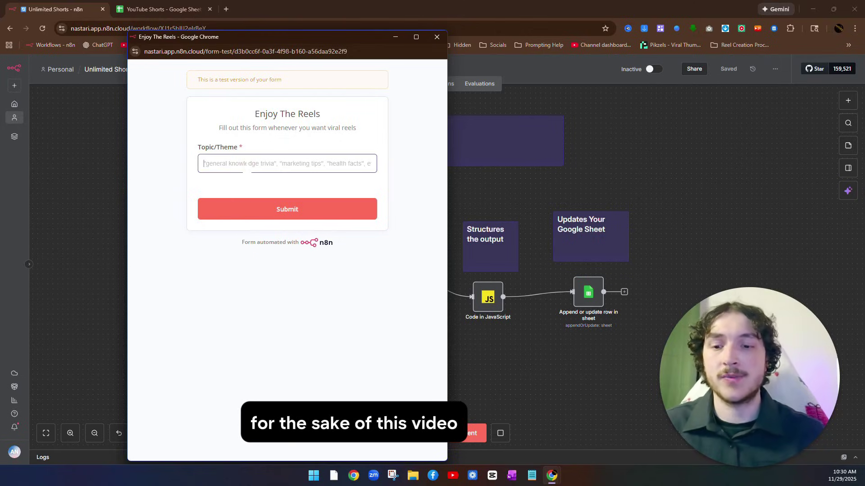
text(Funny animal facts)
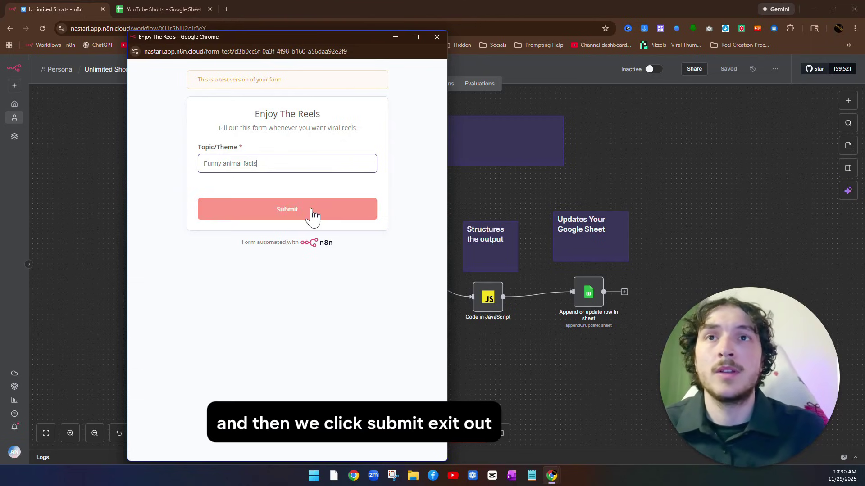
click(312, 212)
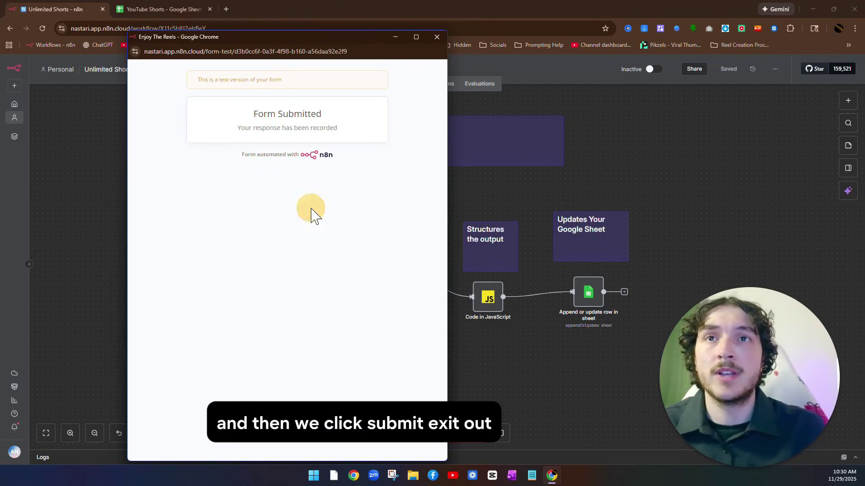
click(435, 37)
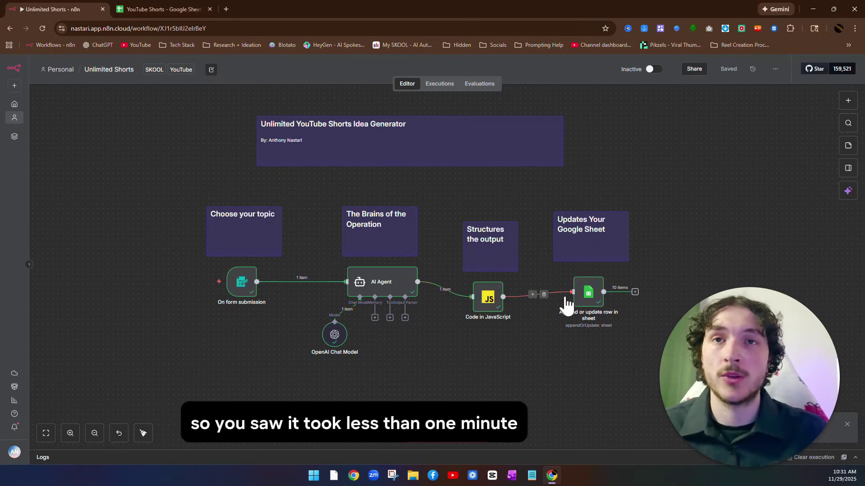
Step: Check the YouTube Shorts sheet for the ten generated animal quiz rows
click(171, 9)
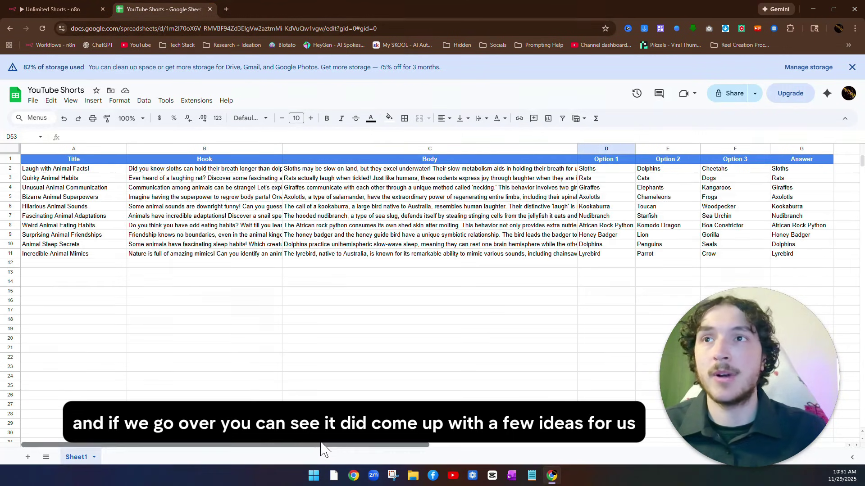
drag(356, 446, 289, 447)
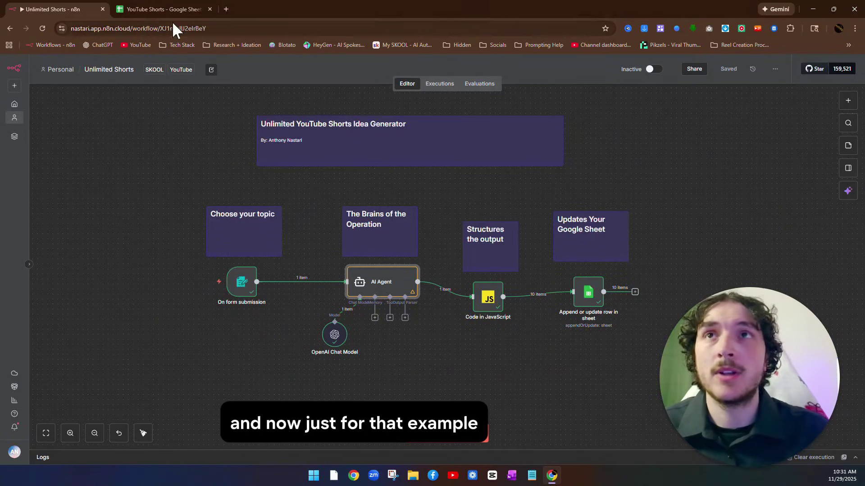
click(166, 13)
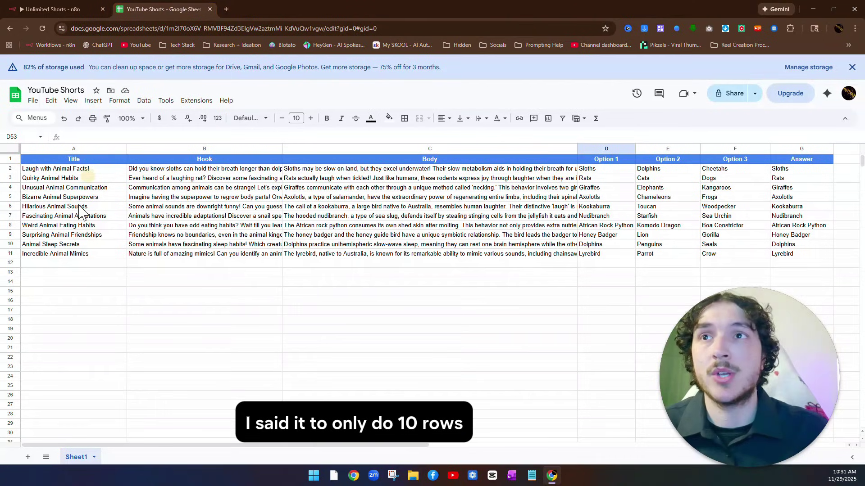
Step: Review the AI Agent settings, then rerun the form with topic 'funny animal' and watch the run
click(45, 10)
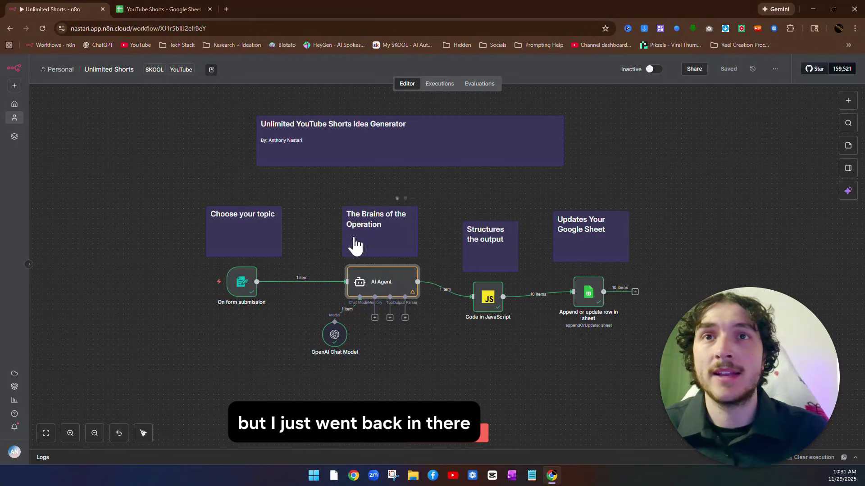
double_click(396, 292)
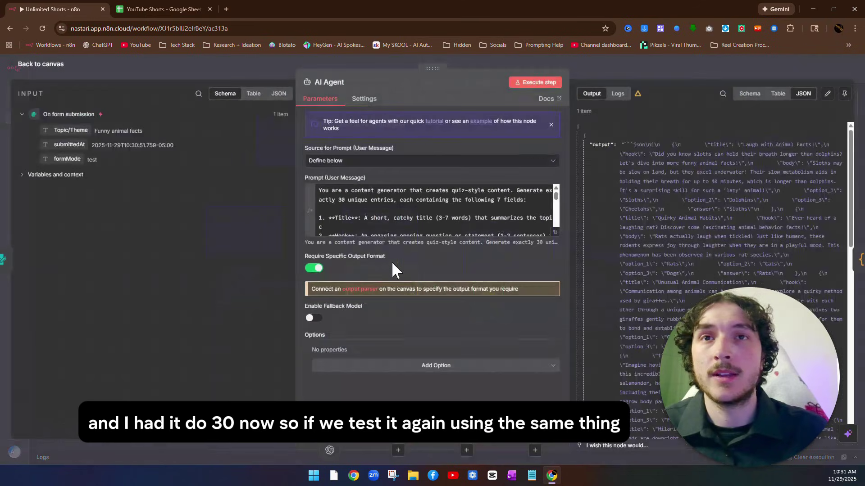
click(593, 68)
click(198, 282)
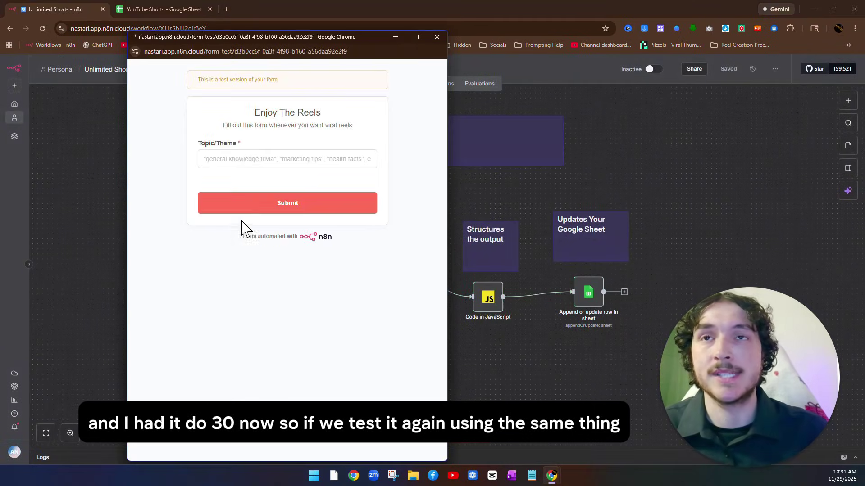
text(funn)
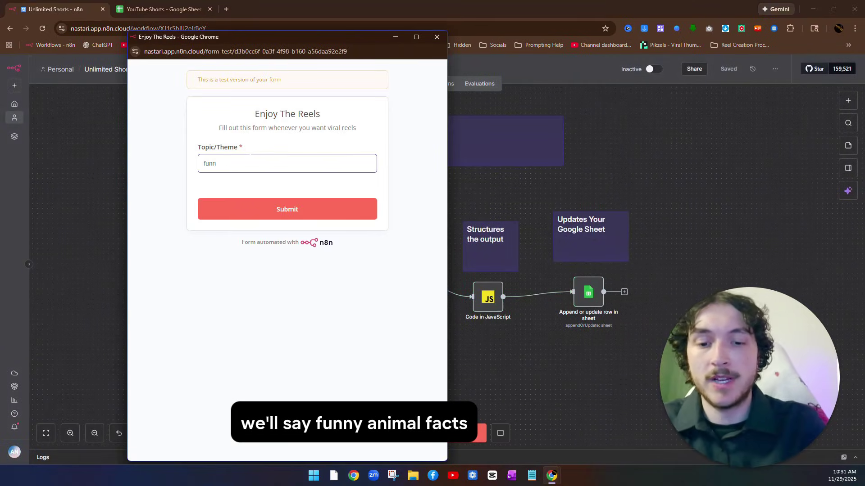
text(y animal facts)
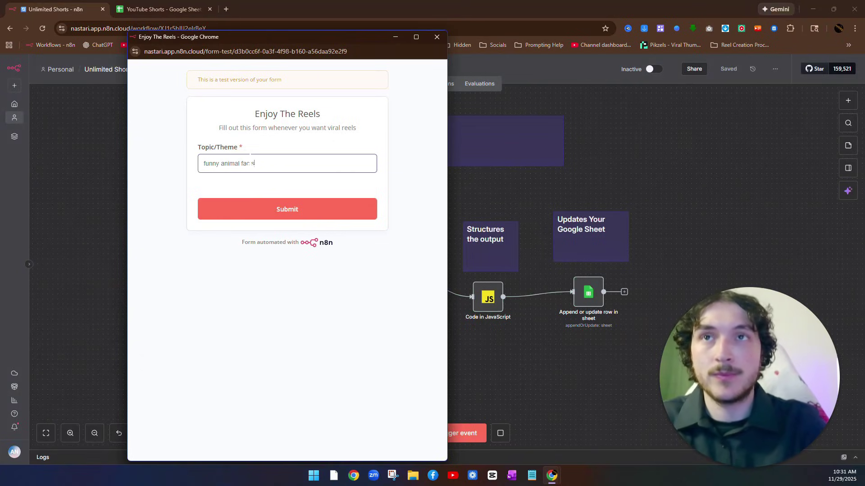
click(285, 209)
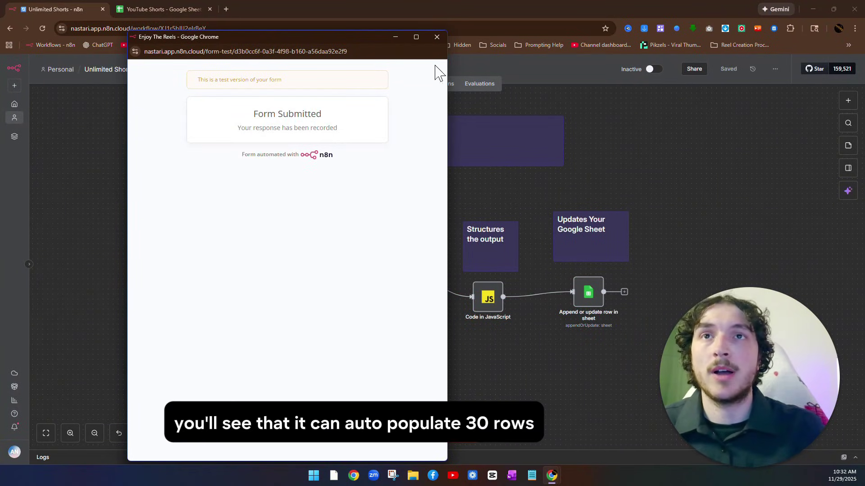
click(438, 36)
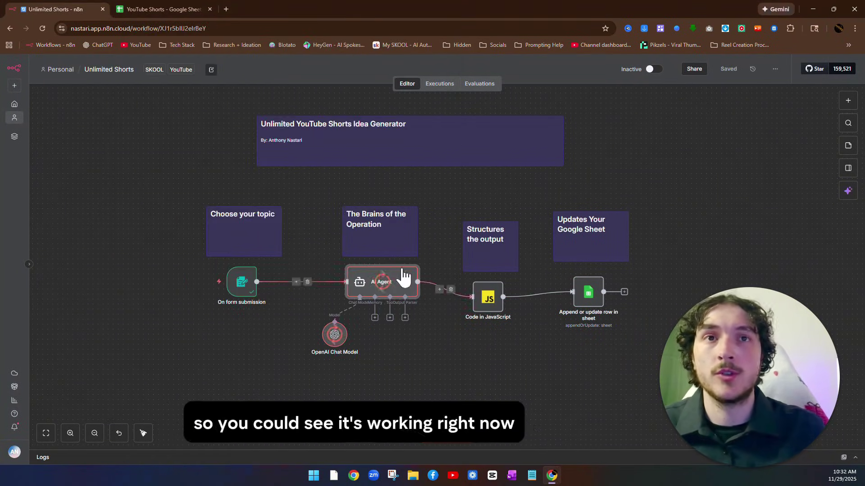
click(158, 1)
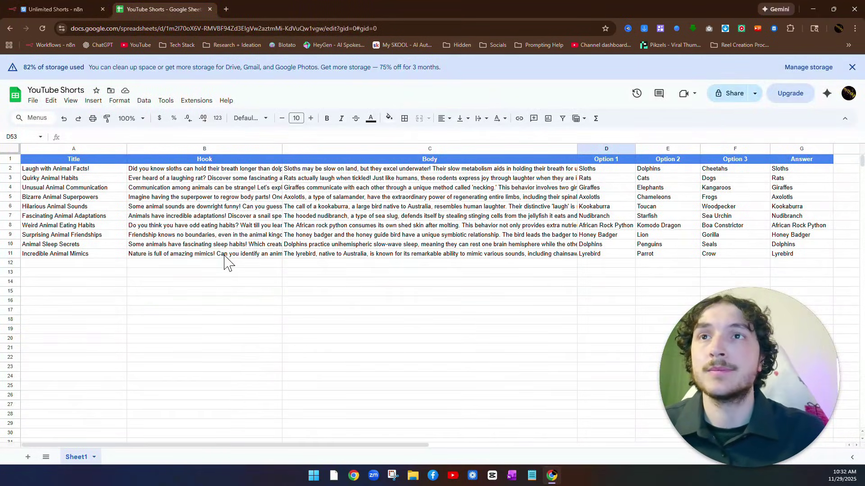
click(42, 9)
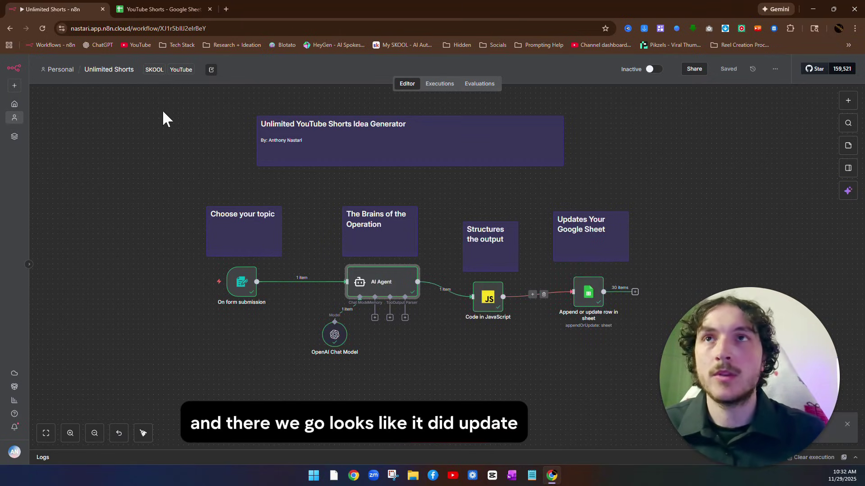
Step: Scroll through the newly added quiz rows and compare them with the n8n workflow
click(148, 7)
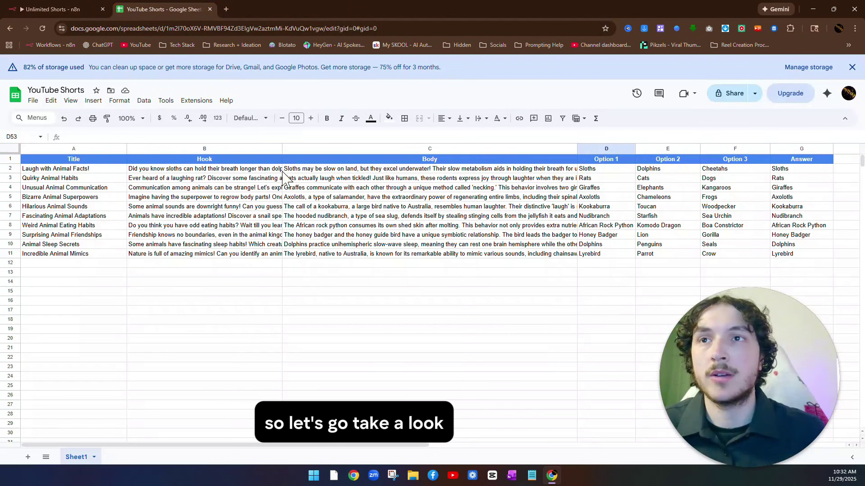
scroll(189, 259, down, 8)
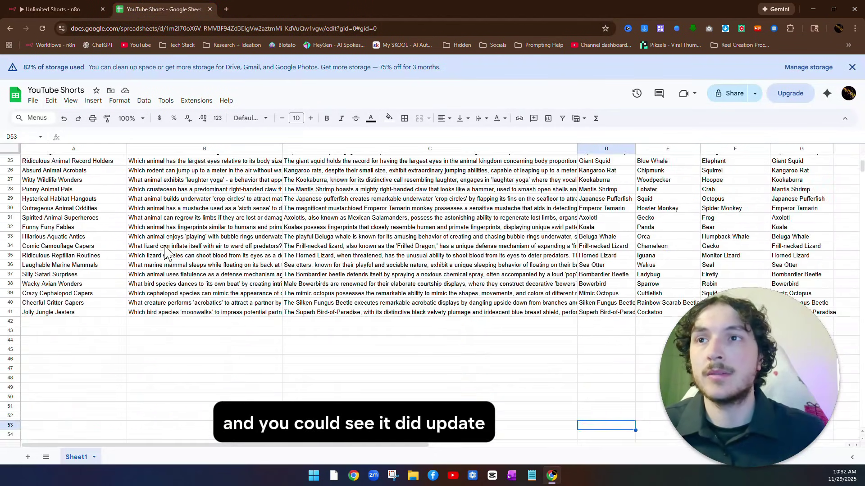
scroll(153, 306, up, 3)
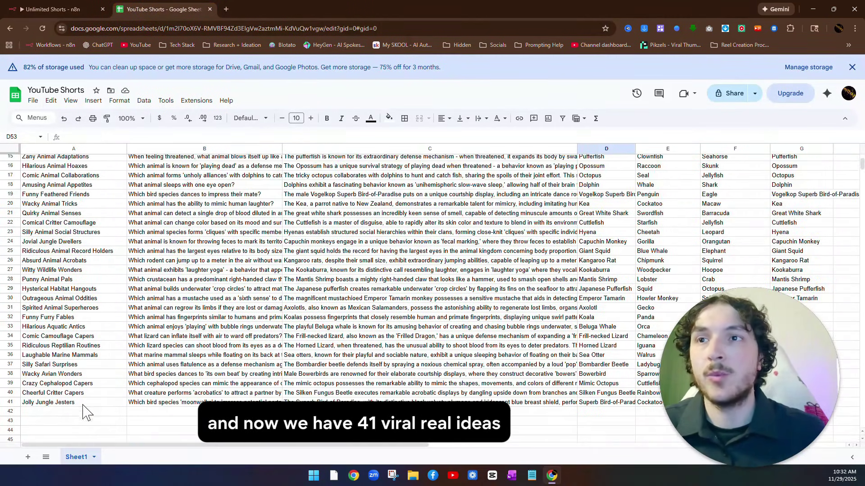
scroll(316, 322, up, 5)
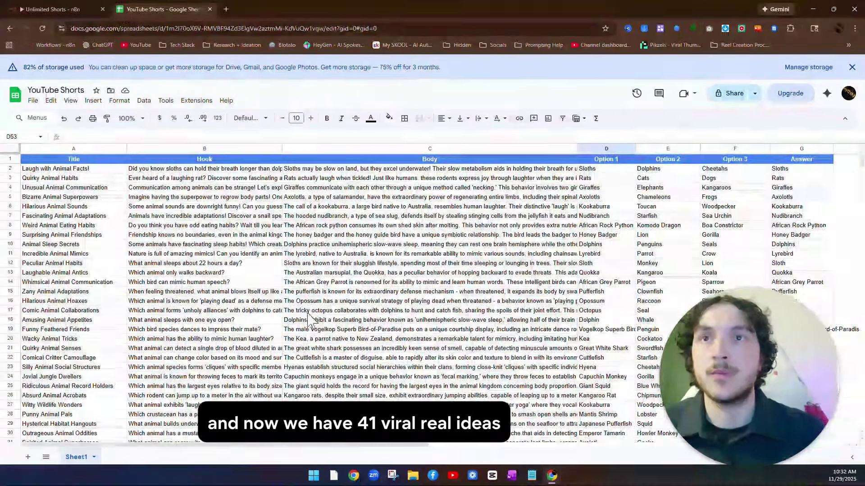
click(53, 9)
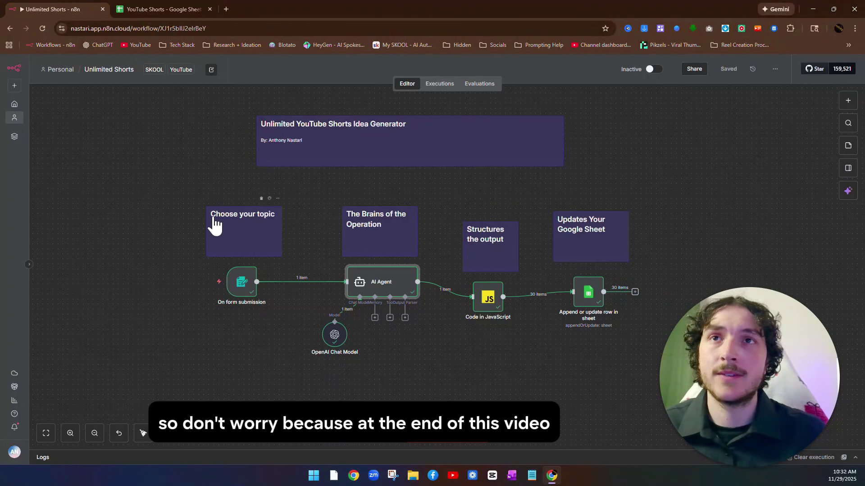
drag(158, 114, 626, 386)
click(144, 9)
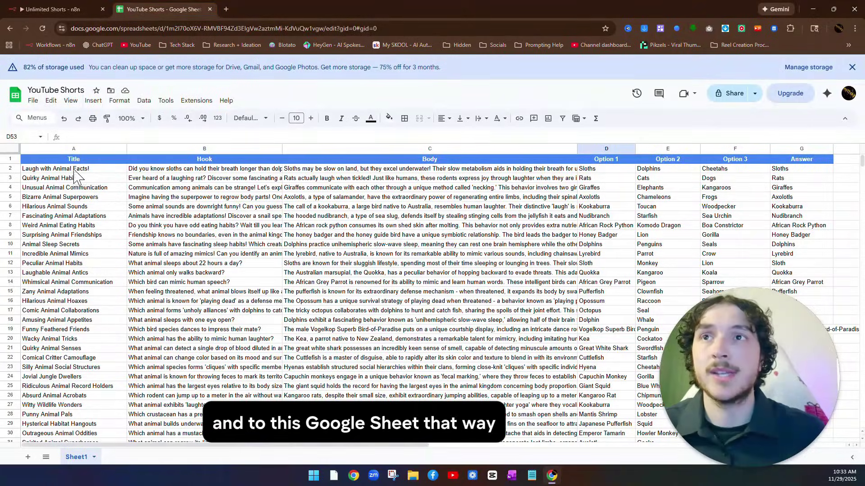
click(51, 9)
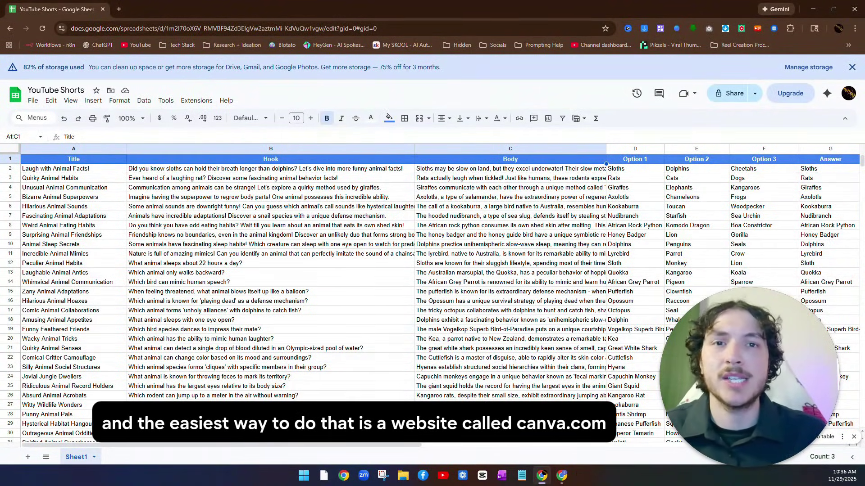
Step: Create a new YouTube Shorts design from the Canva home page
click(563, 477)
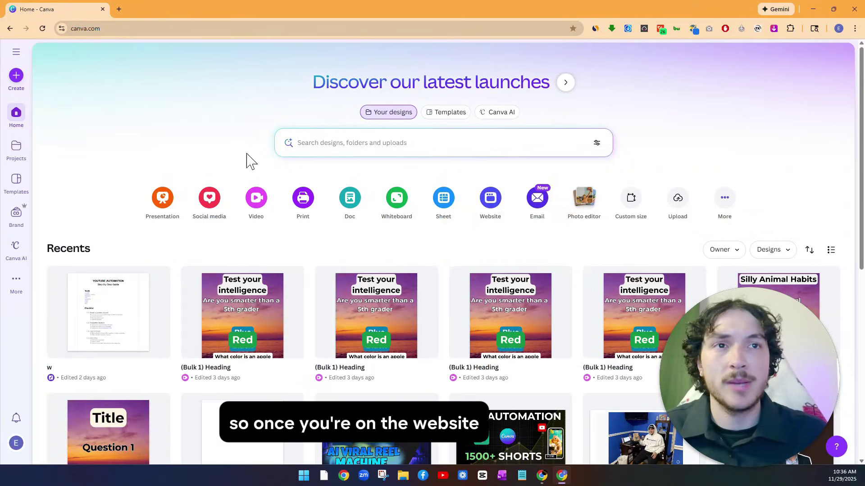
click(18, 81)
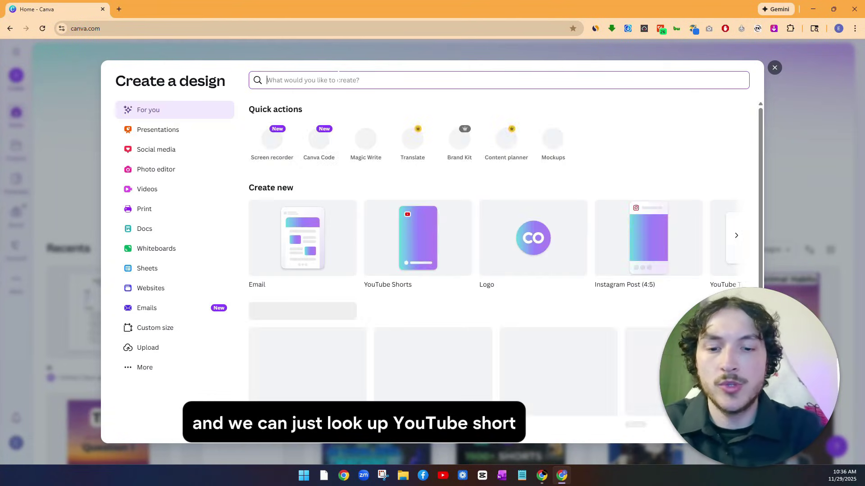
text(youtube)
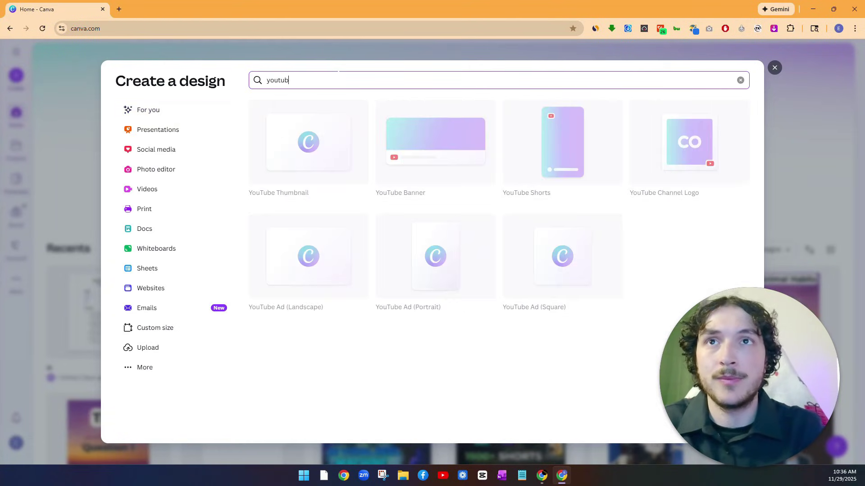
click(562, 175)
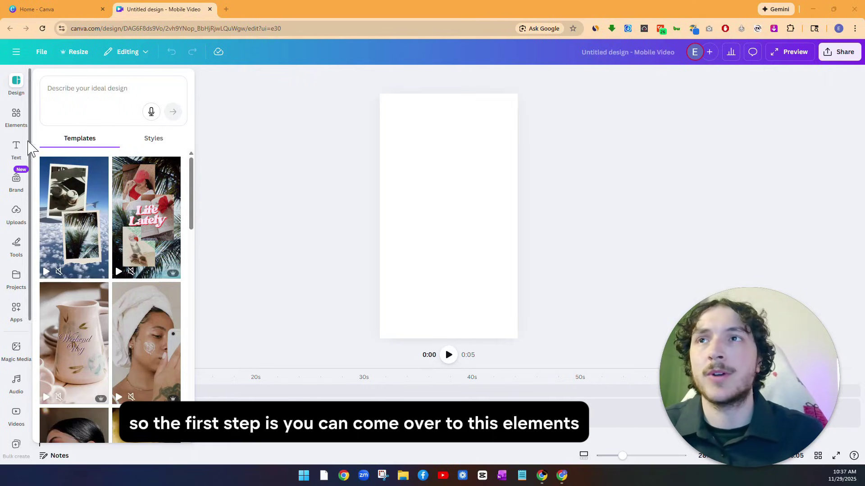
Step: Search Elements for 'sunset' and place a sunset video as the full-canvas background
click(21, 121)
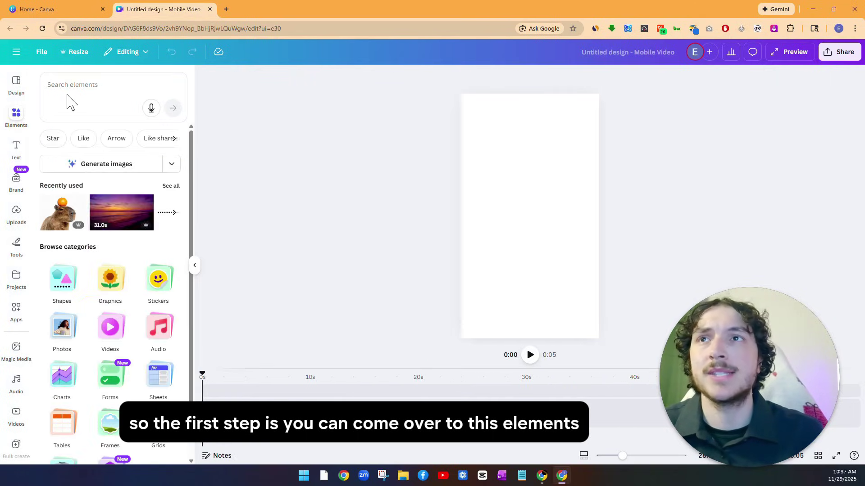
click(86, 85)
text(su)
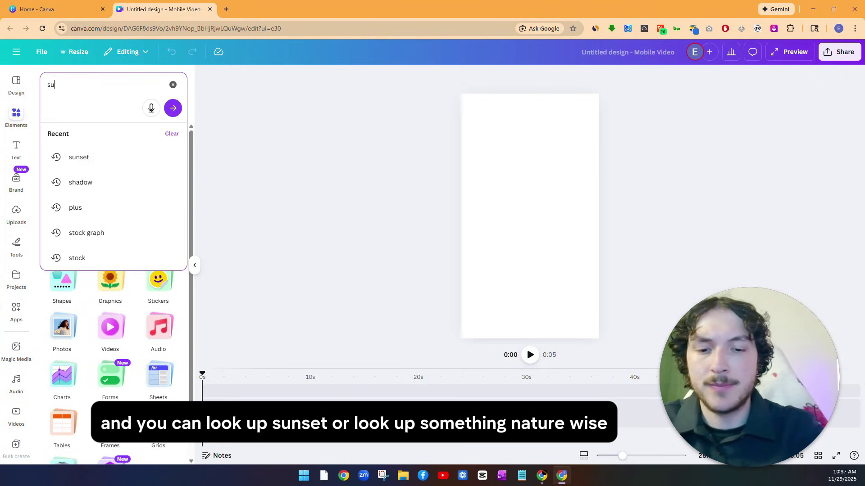
text(nset)
key(Return)
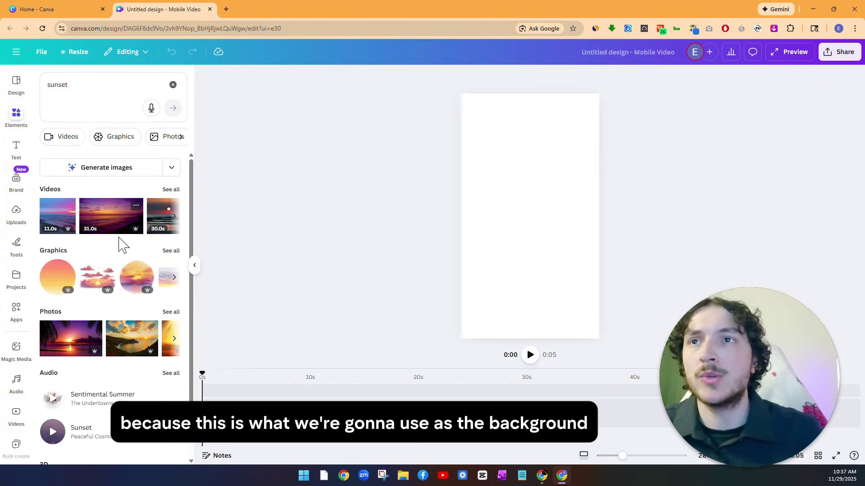
drag(109, 220, 470, 256)
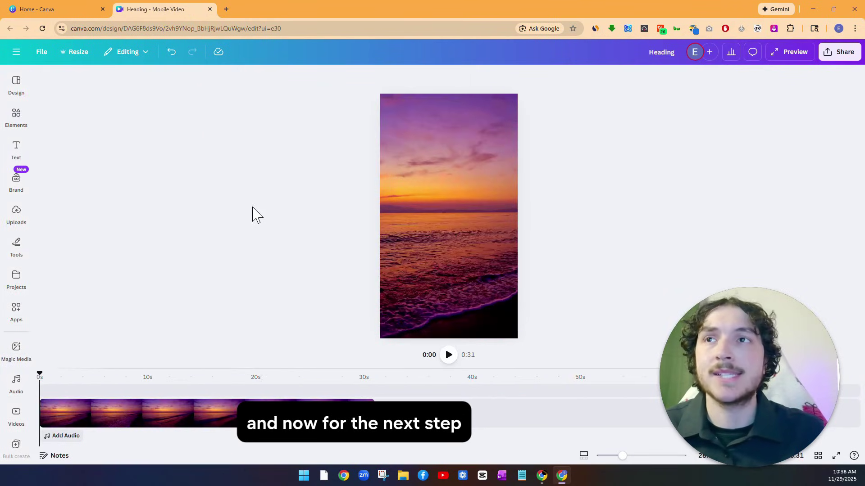
Step: Add a large bold Montserrat Heading across the top of the video
click(17, 152)
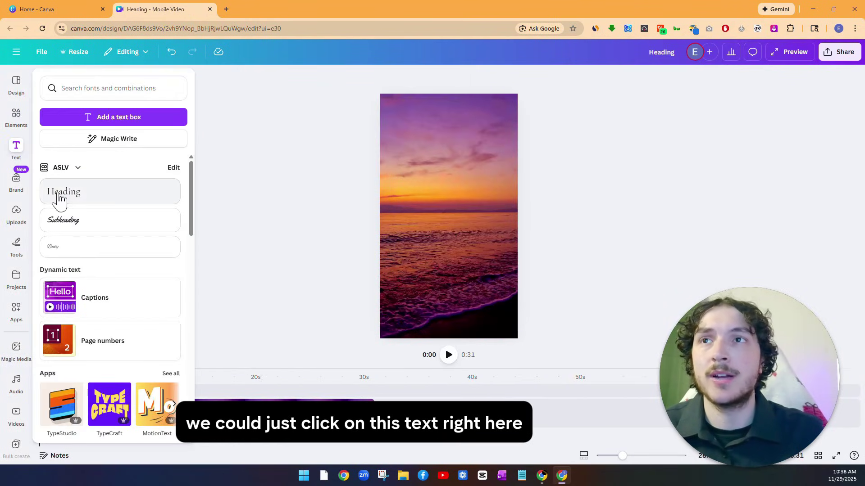
drag(58, 196, 439, 131)
click(328, 145)
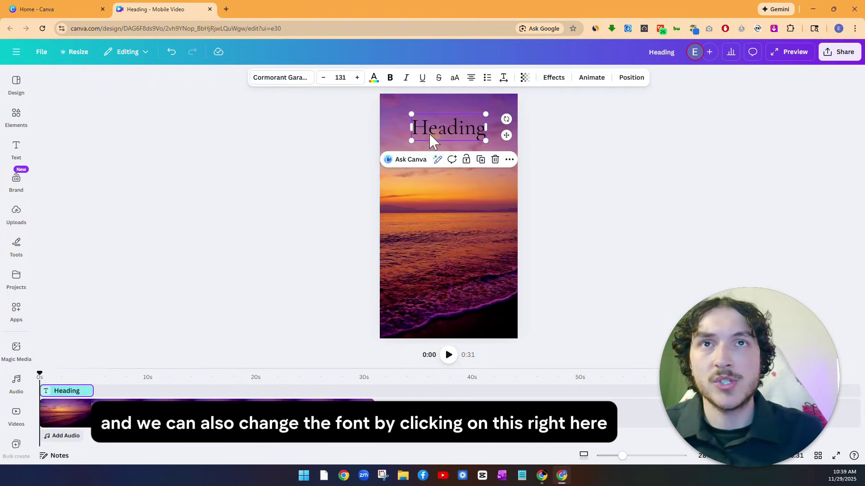
click(282, 80)
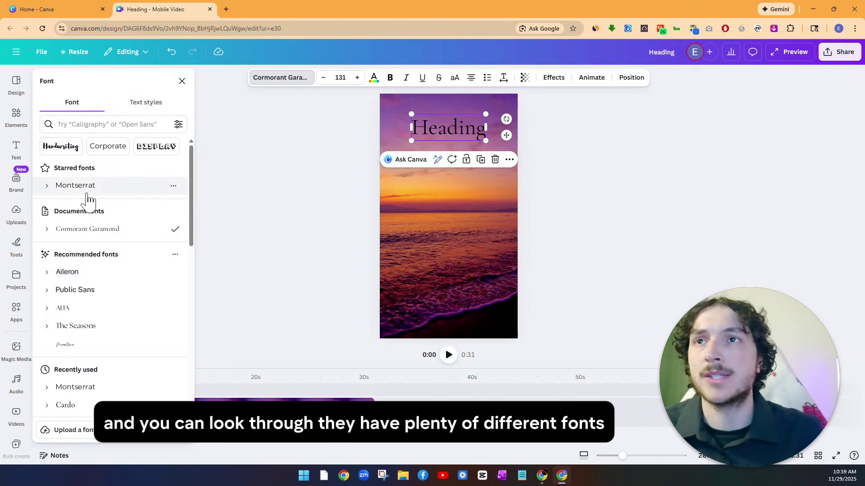
click(91, 191)
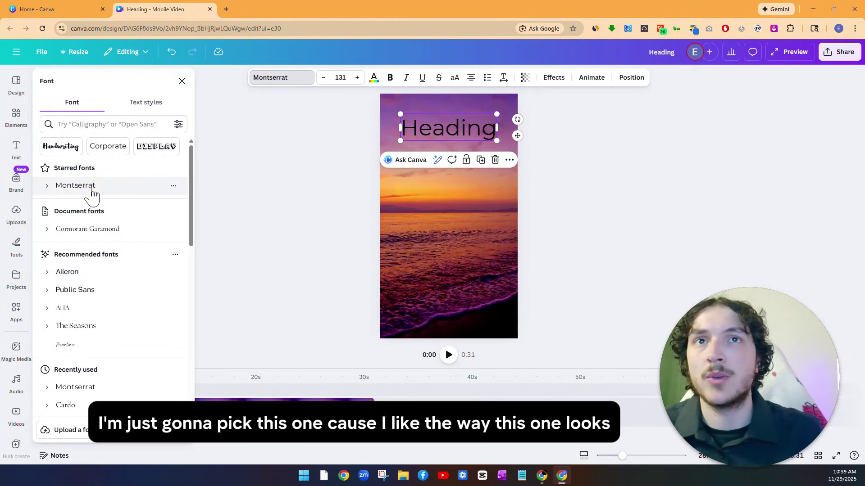
click(391, 79)
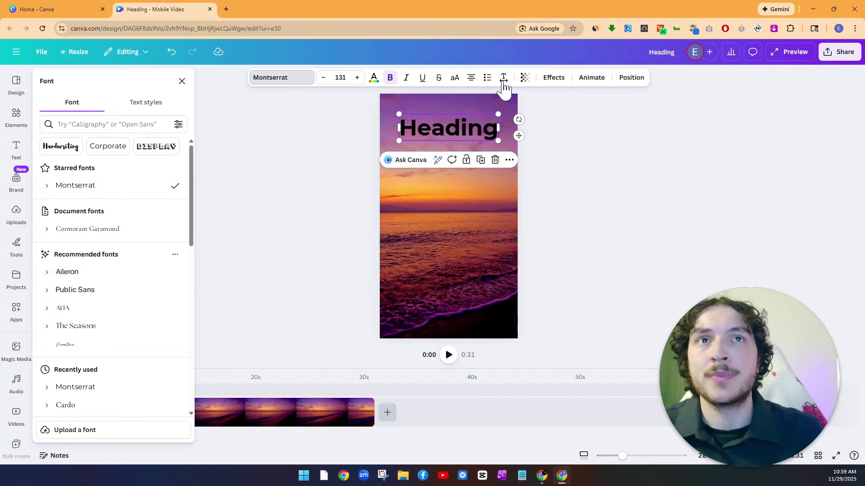
Step: Give the heading a rounded Background effect with spread 18 in cream
click(554, 80)
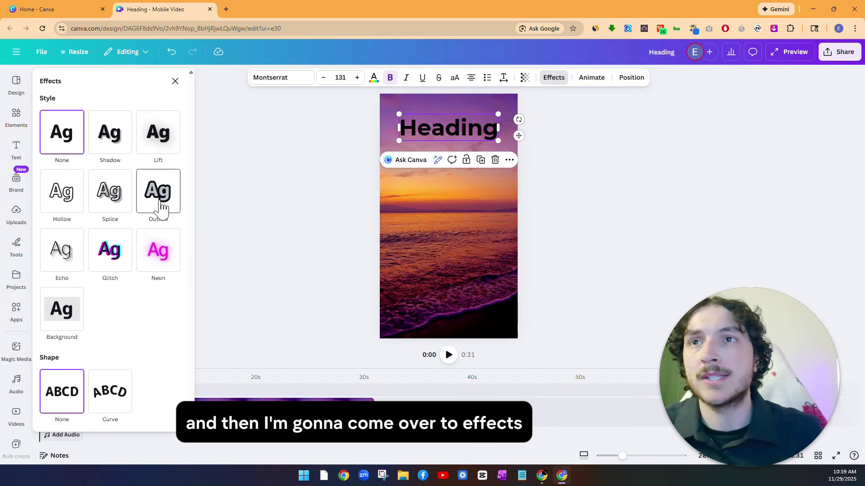
click(62, 326)
scroll(93, 285, down, 2)
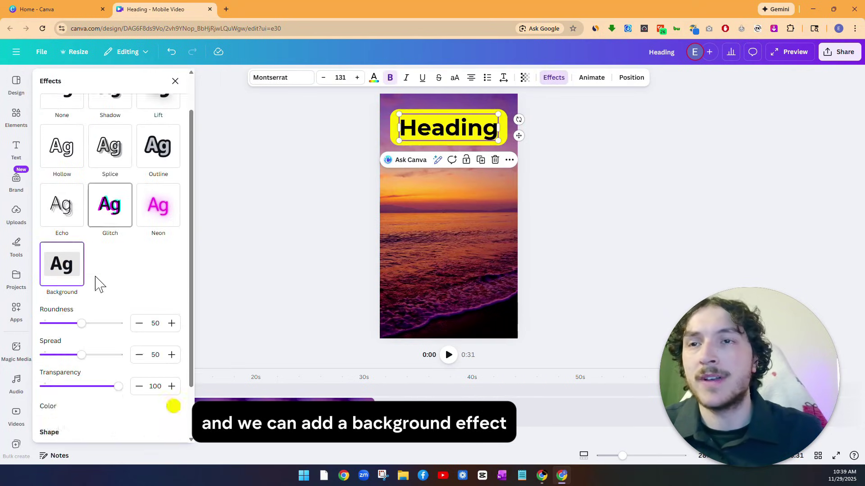
drag(81, 310, 58, 311)
click(173, 361)
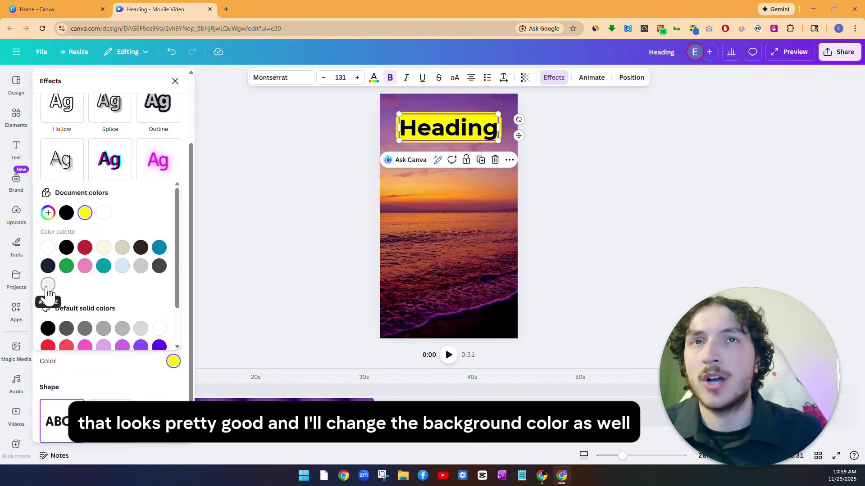
click(103, 248)
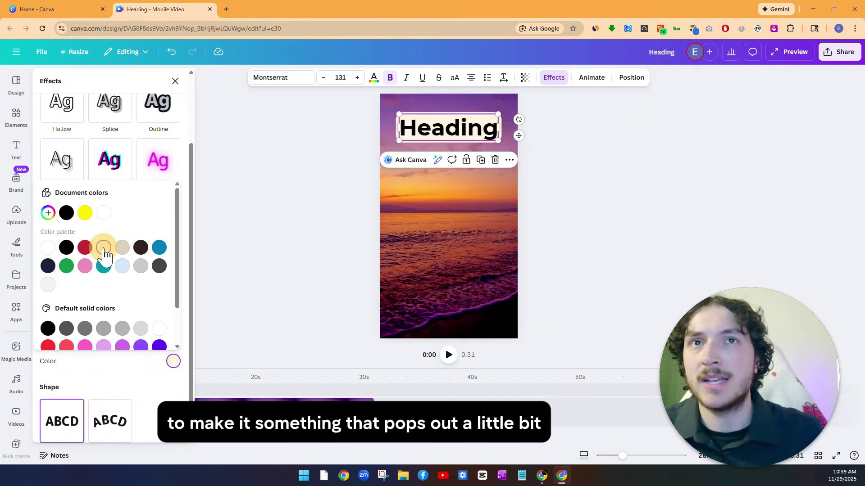
click(258, 184)
click(262, 187)
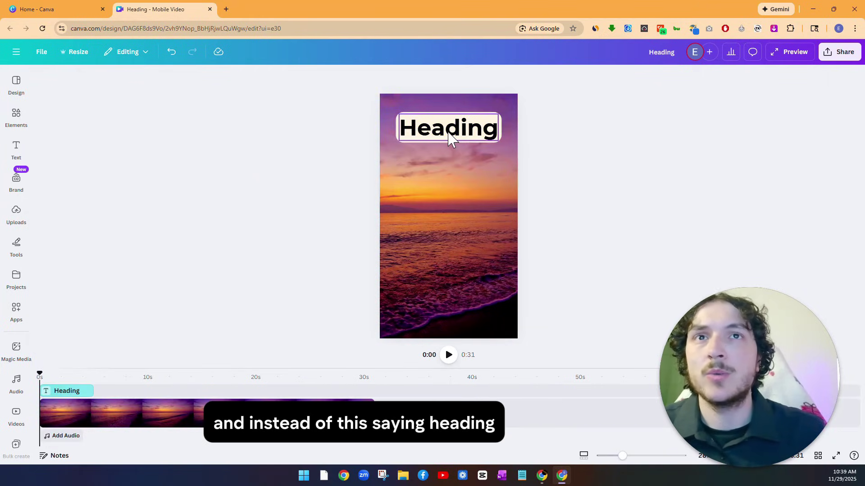
Step: Copy the 'Peculiar Animal Habits' title from cell A12
click(540, 430)
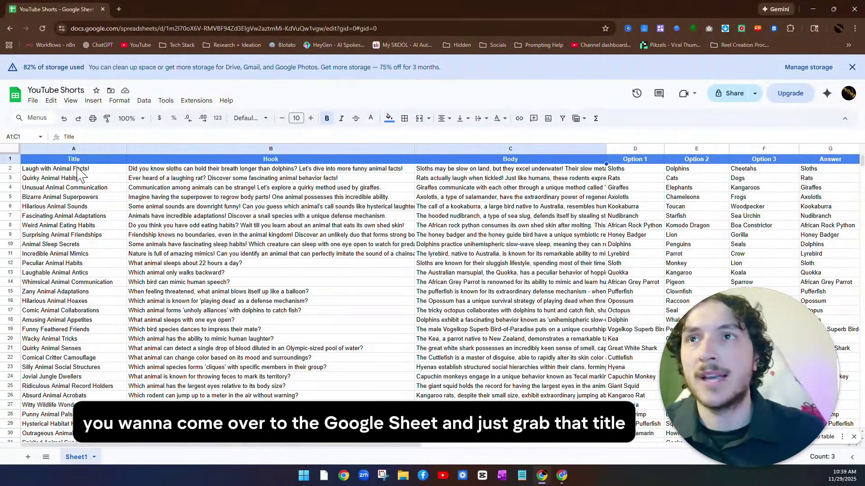
click(52, 266)
drag(80, 263, 22, 263)
right_click(23, 263)
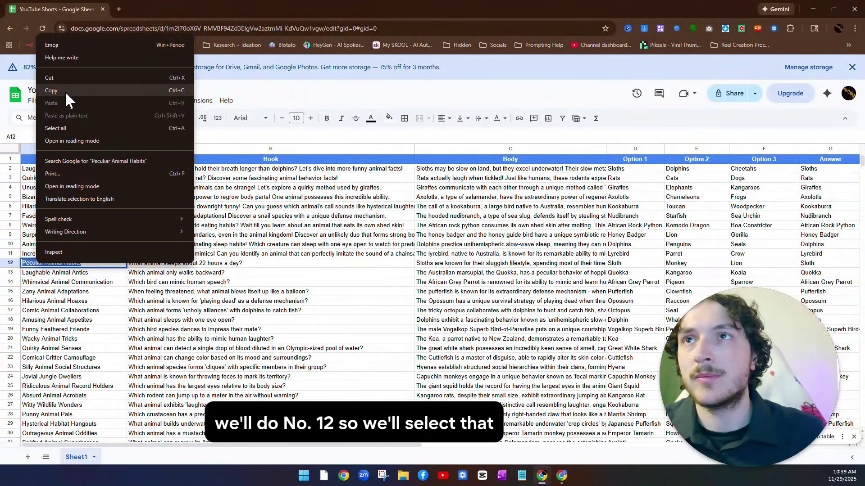
click(67, 91)
Step: Replace the Canva heading with 'Peculiar Animal Habits' and resize it into two lines at the top
click(562, 476)
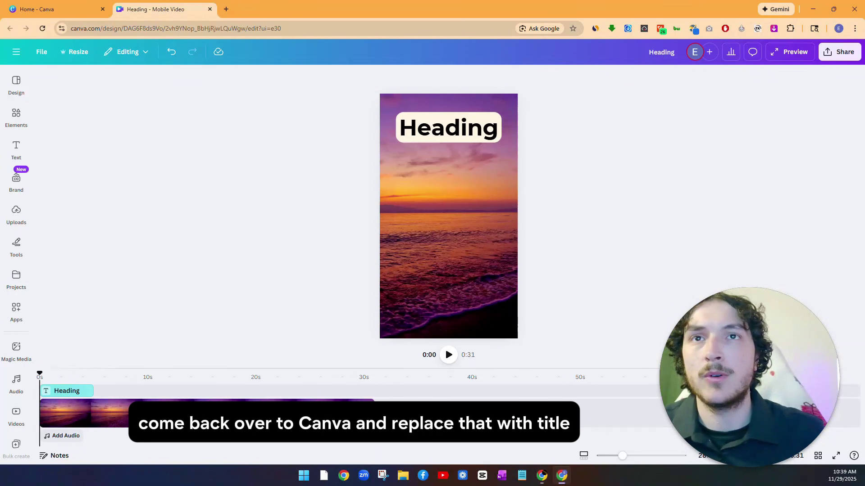
click(434, 136)
double_click(439, 134)
key(ctrl+v)
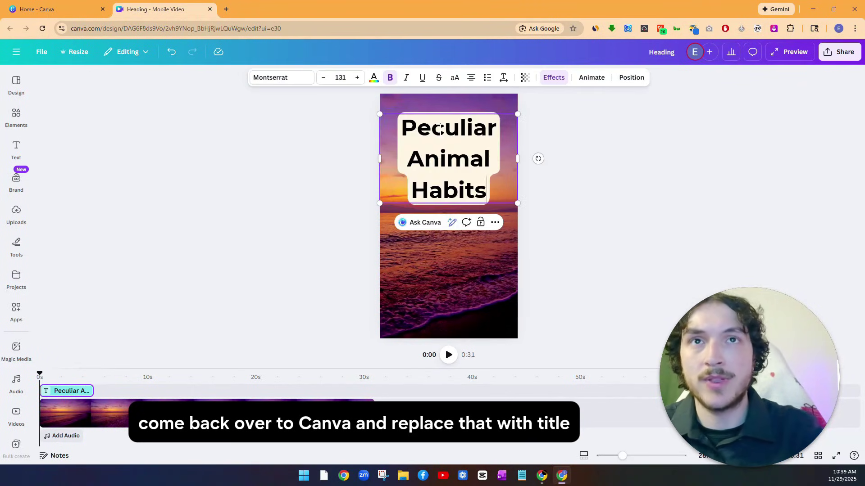
key(Escape)
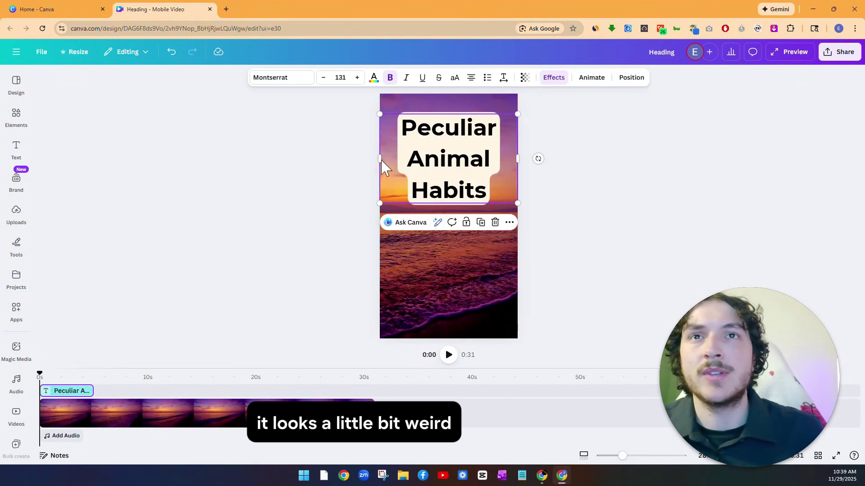
drag(378, 158, 358, 153)
drag(358, 115, 396, 177)
drag(390, 147, 430, 131)
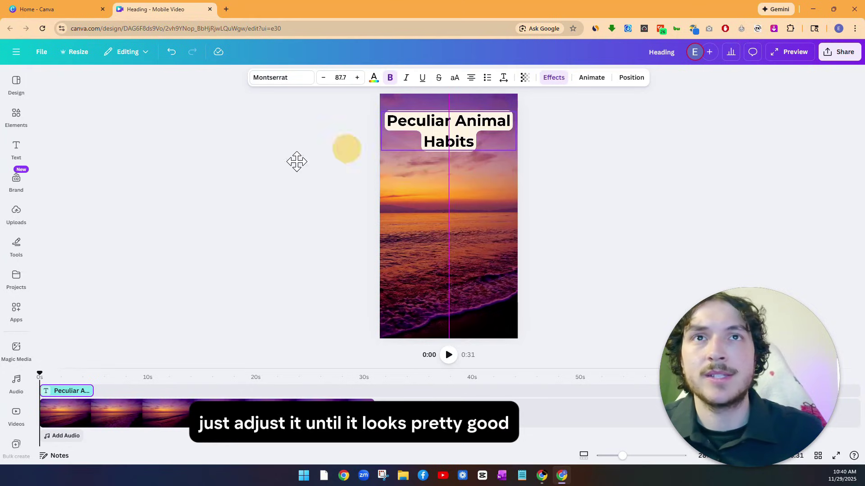
click(309, 167)
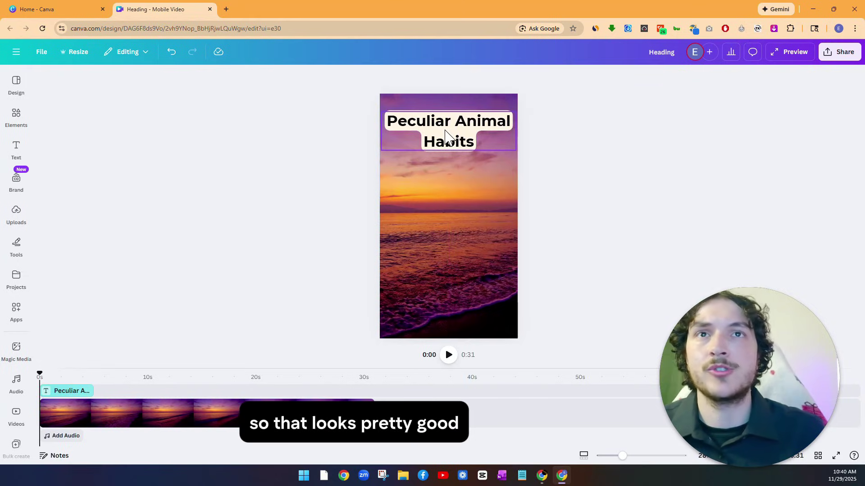
Step: Add a second enlarged Heading text centred below the title
click(16, 149)
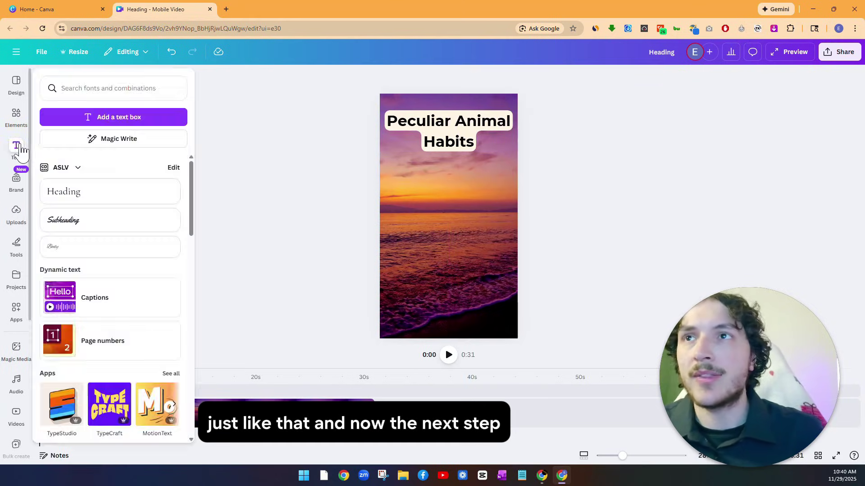
drag(79, 201, 540, 190)
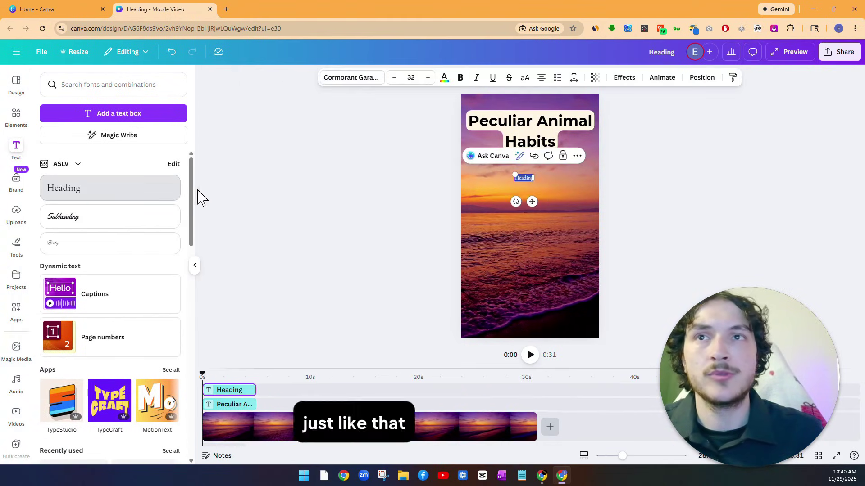
click(193, 267)
drag(434, 175, 406, 173)
drag(428, 175, 446, 183)
Step: Style the new Heading in bold white Montserrat
click(271, 80)
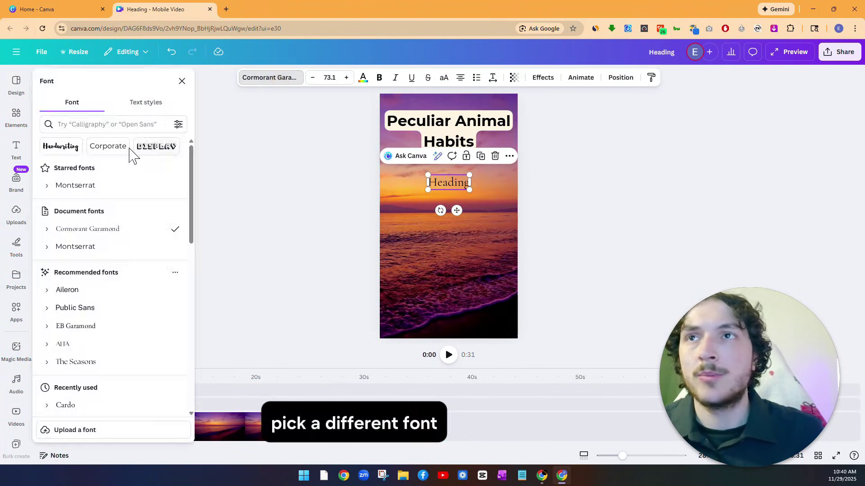
click(92, 187)
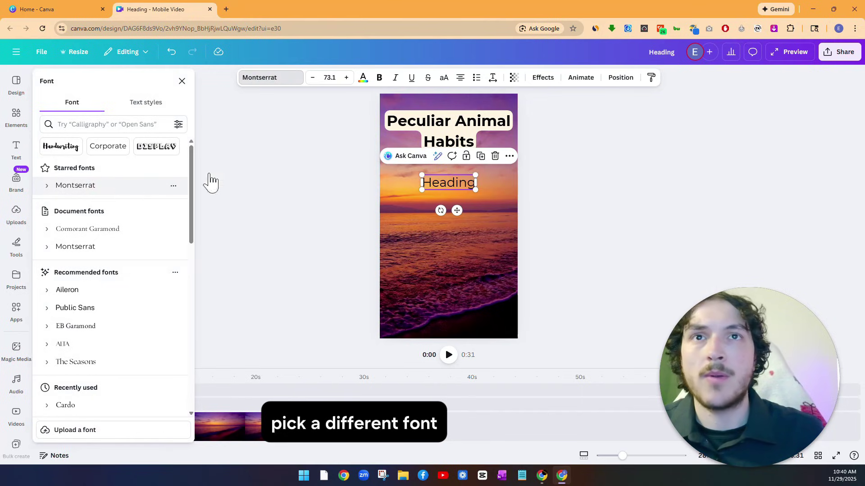
click(379, 79)
click(362, 80)
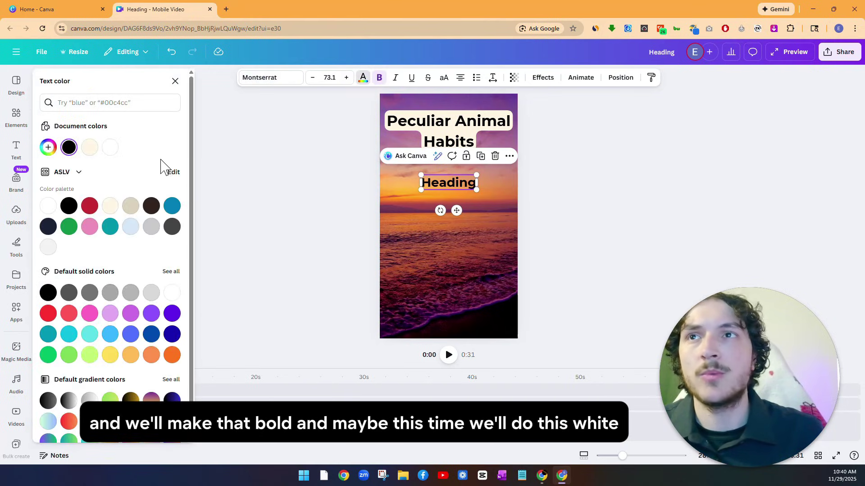
click(111, 149)
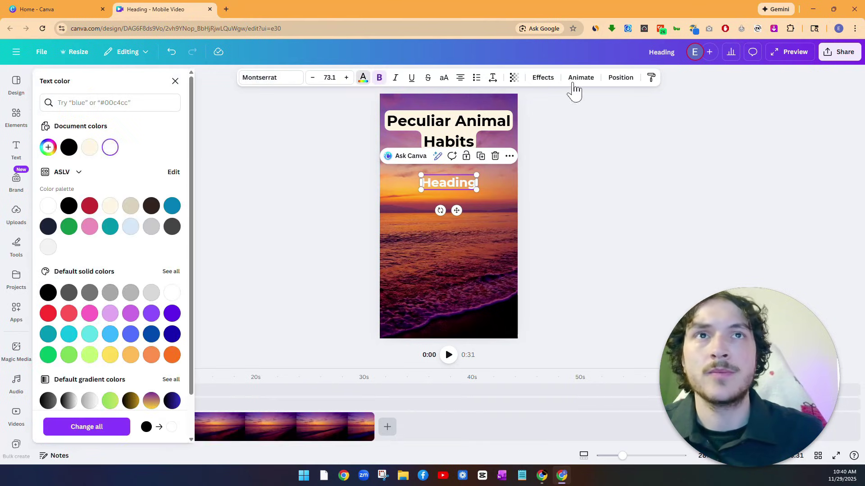
Step: Apply a black Outline effect to the new Heading
click(545, 79)
click(158, 195)
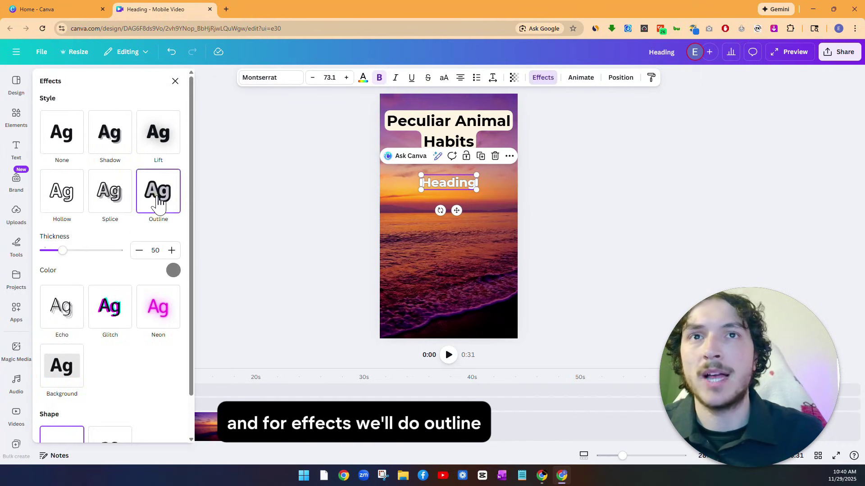
click(174, 270)
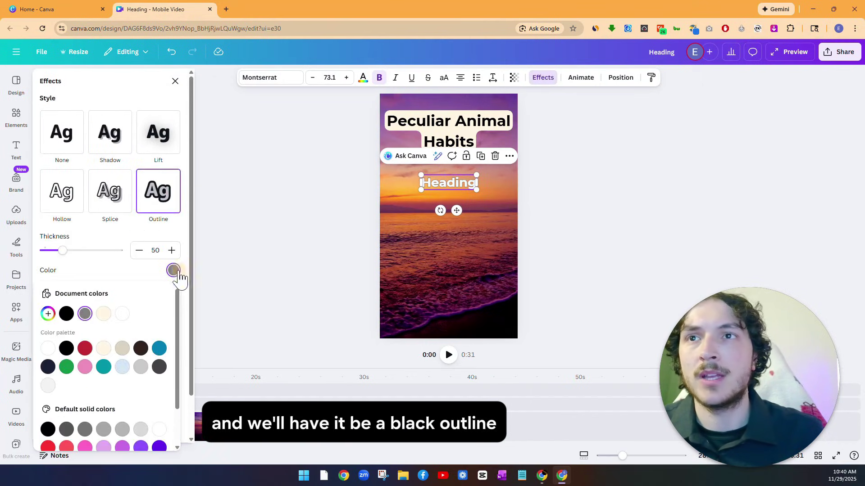
click(66, 315)
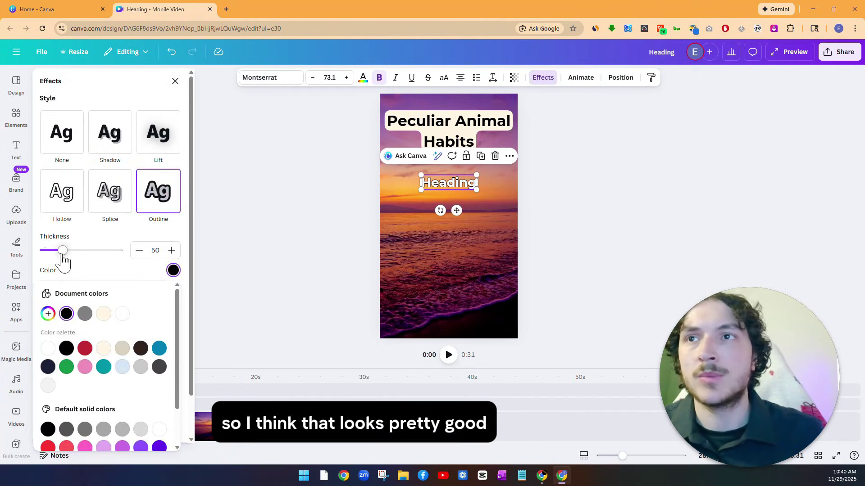
click(68, 266)
click(258, 197)
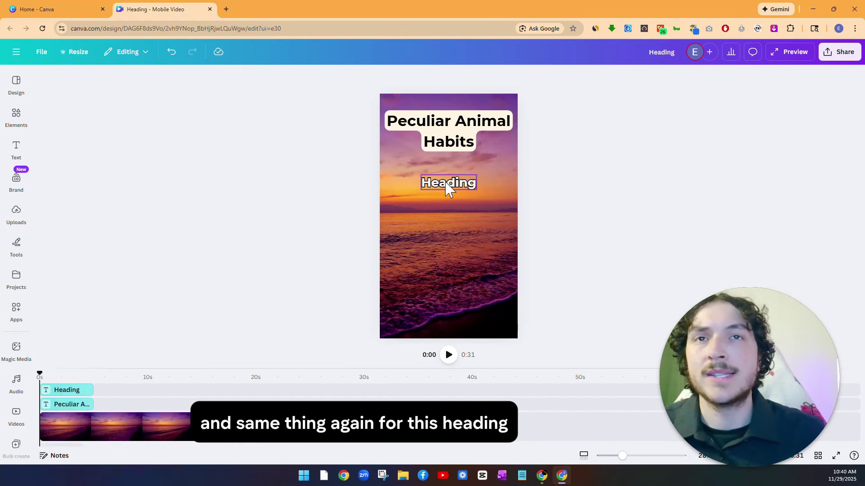
Step: Copy the B12 hook 'What animal sleeps about 22 hours a day?' into the Heading and centre it
click(543, 477)
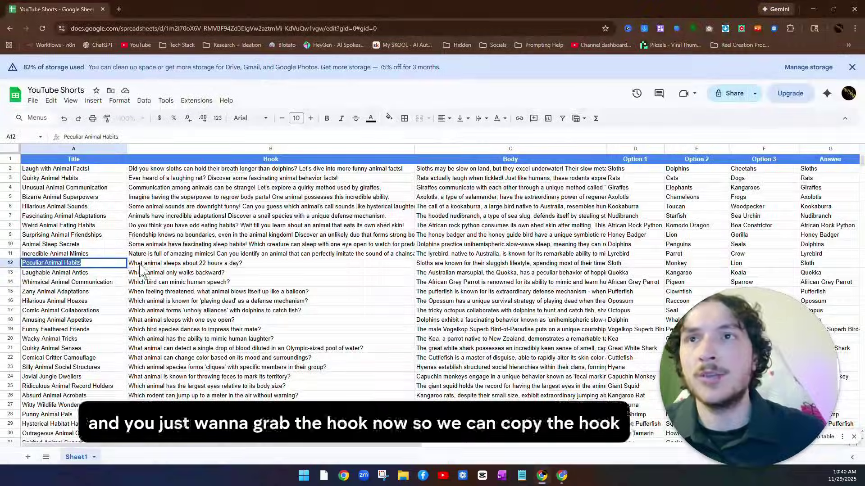
click(180, 263)
triple_click(180, 263)
right_click(158, 263)
click(173, 88)
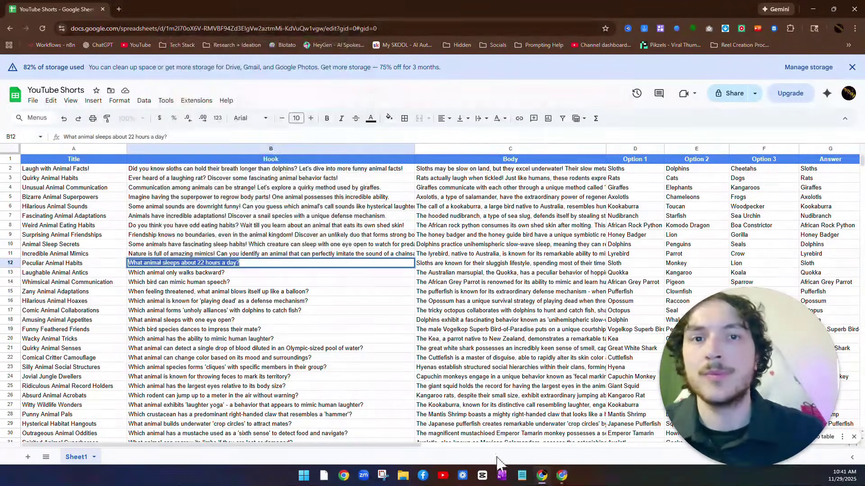
click(561, 476)
double_click(451, 185)
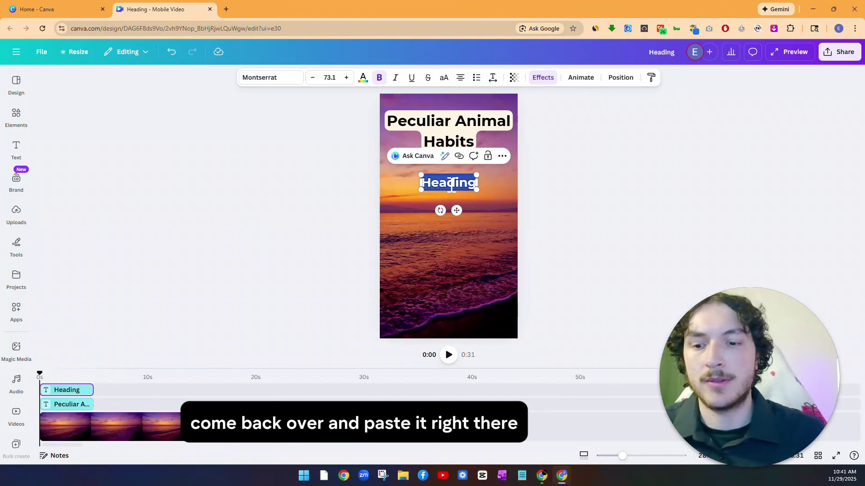
key(ctrl+v)
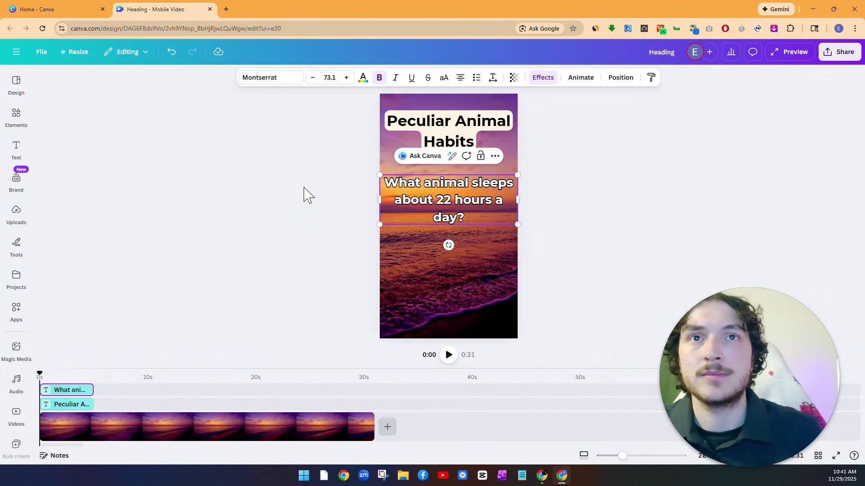
drag(450, 204, 448, 222)
click(294, 209)
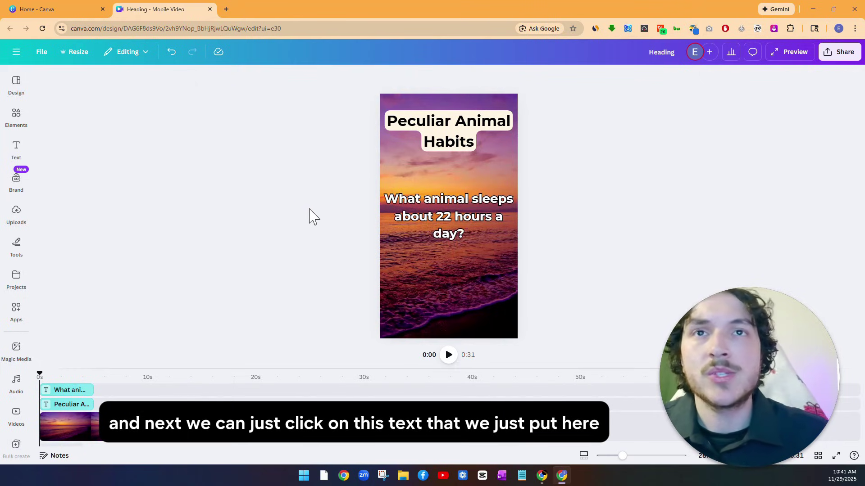
Step: Duplicate the question text box and move the copy below the original
click(445, 214)
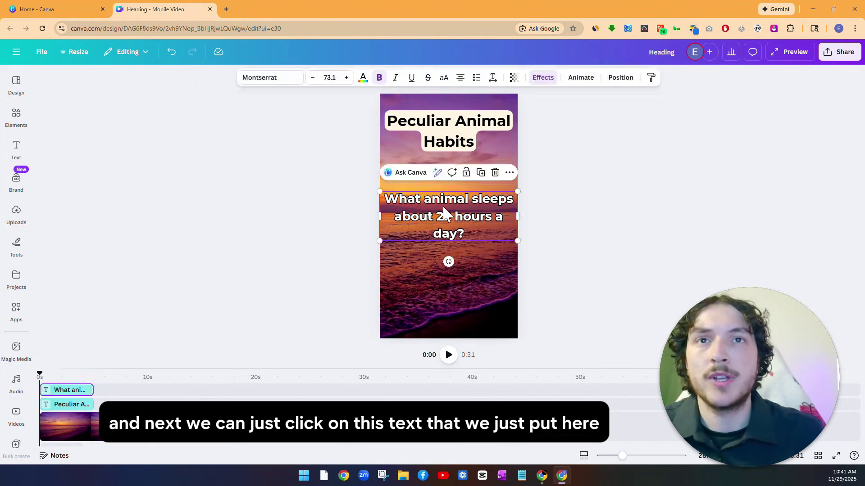
right_click(443, 208)
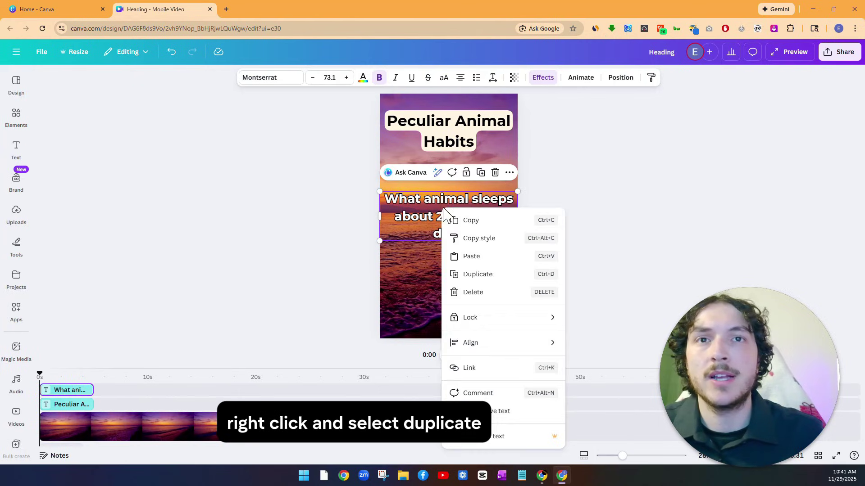
click(488, 275)
drag(463, 225, 467, 269)
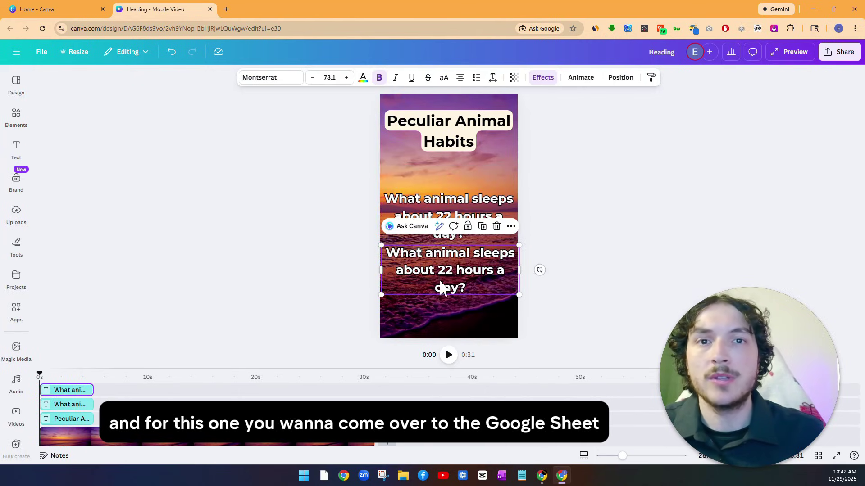
Step: Copy the first sentence of the sloth body text from cell C12
click(544, 477)
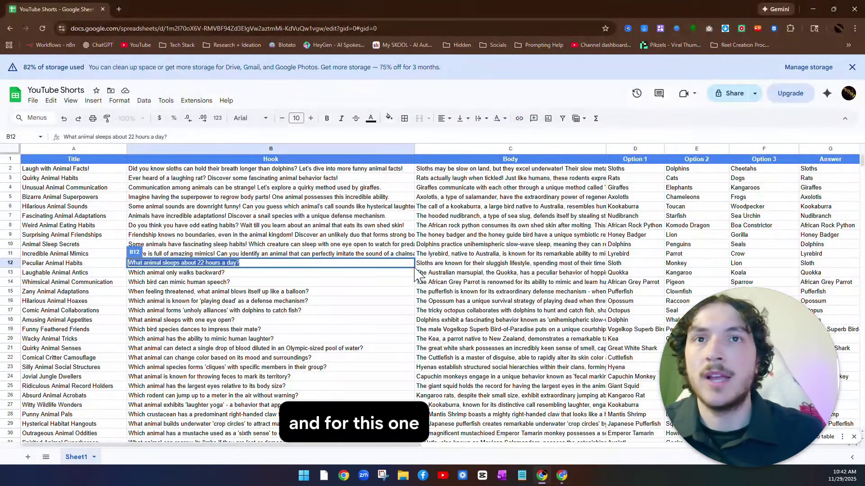
click(454, 265)
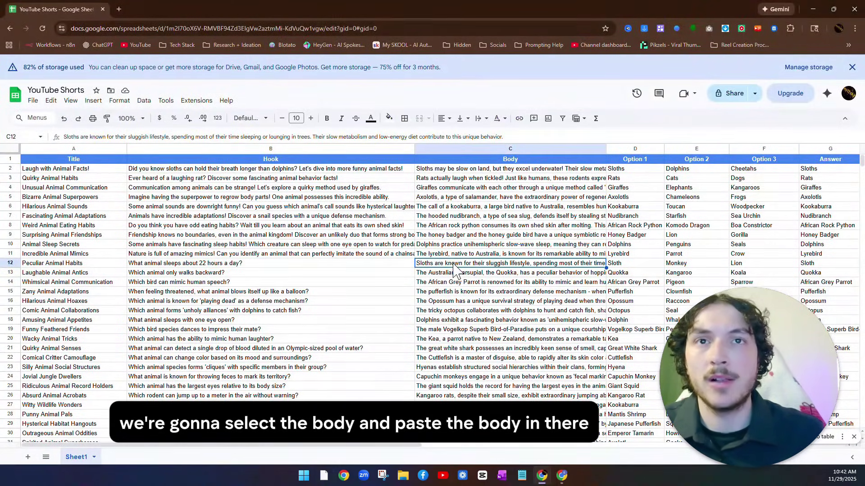
double_click(454, 265)
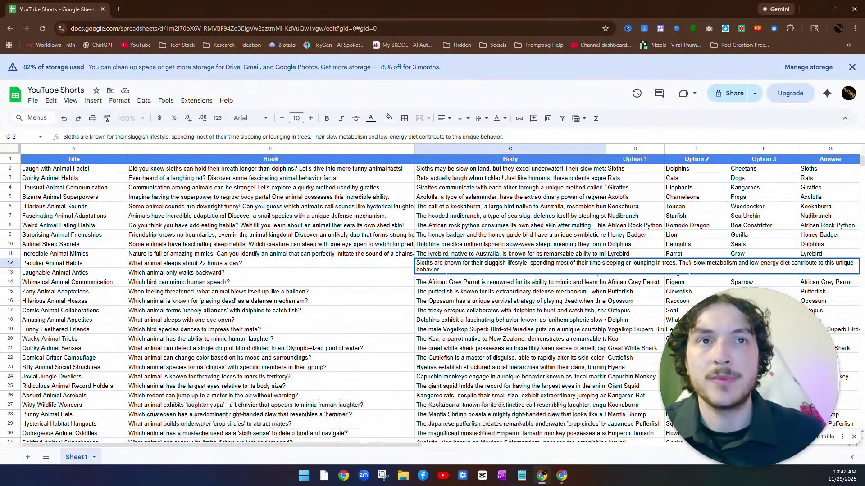
drag(675, 263, 414, 266)
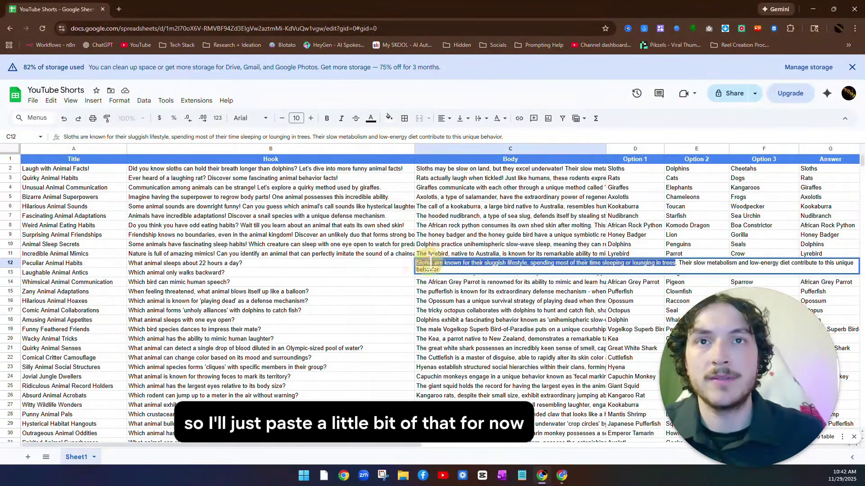
right_click(421, 266)
click(466, 92)
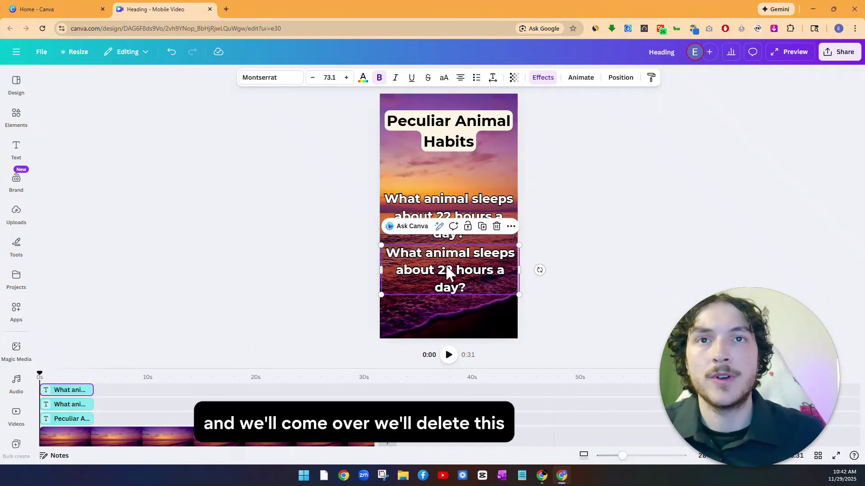
Step: Replace the copied question with the sloth body text, then resize and centre it
drag(408, 253, 492, 291)
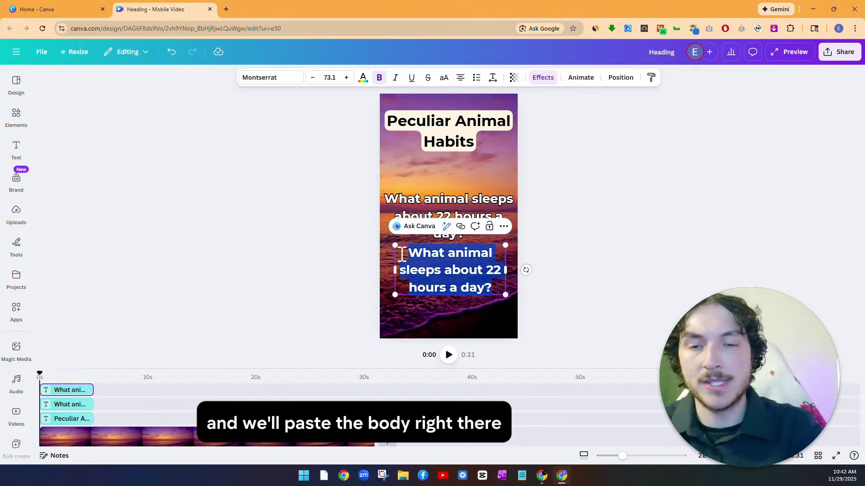
key(ctrl+v)
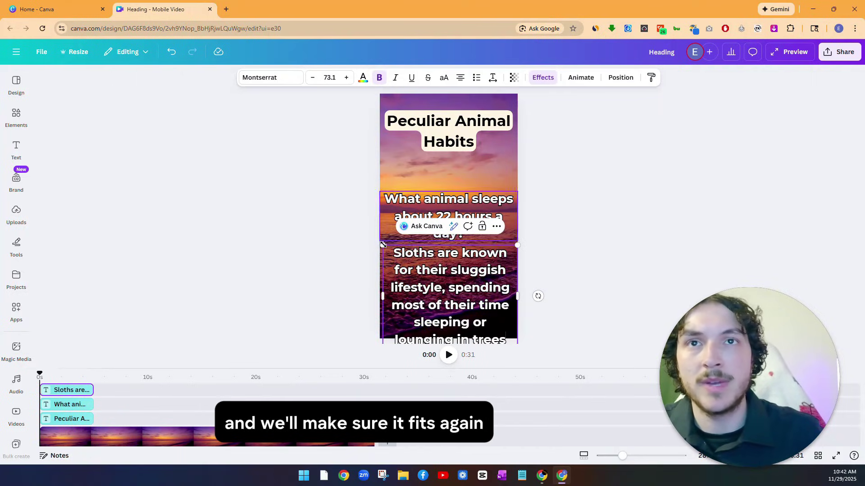
drag(383, 245, 418, 272)
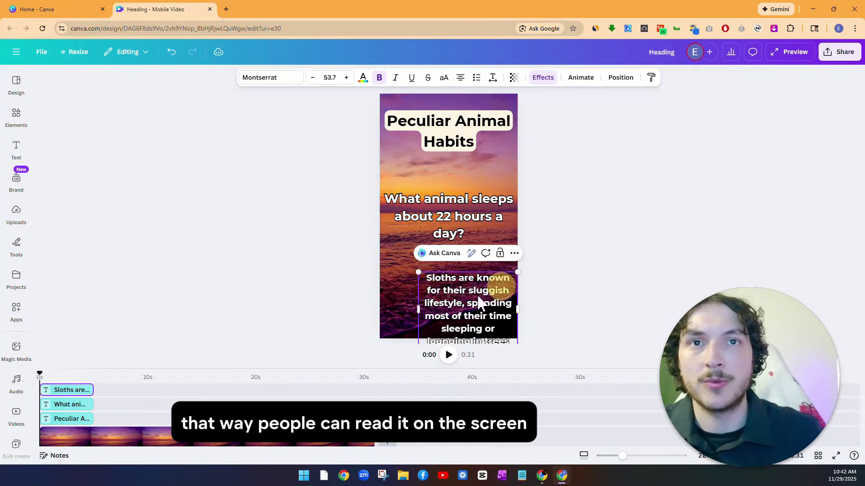
drag(483, 313, 519, 287)
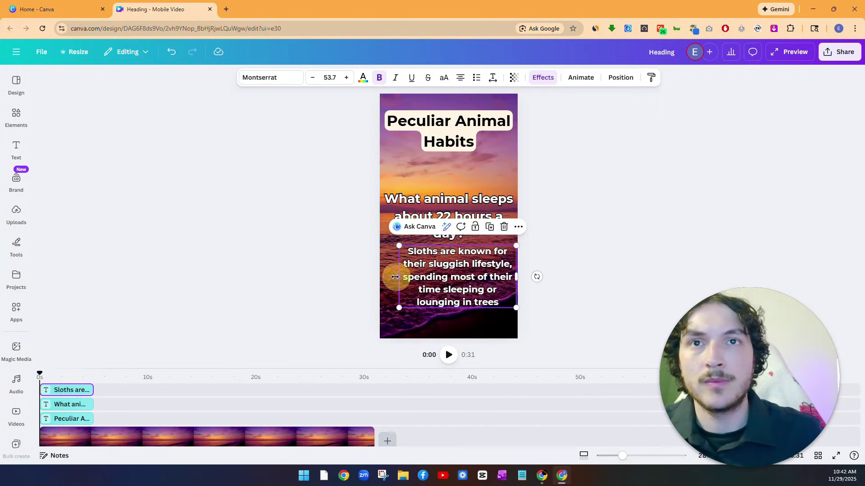
drag(397, 276, 388, 277)
drag(388, 307, 380, 311)
drag(460, 291, 463, 290)
click(577, 248)
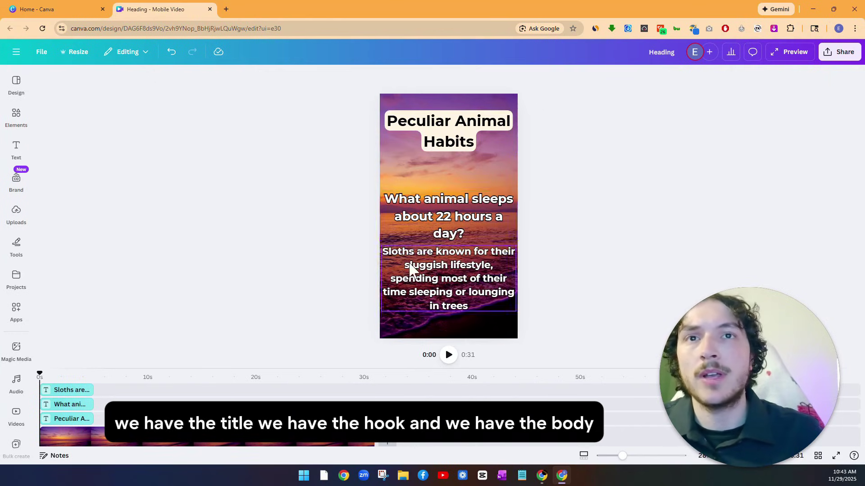
Step: Check row 12's Option 1–3 and Answer columns in the sheet, then return to Canva
click(545, 477)
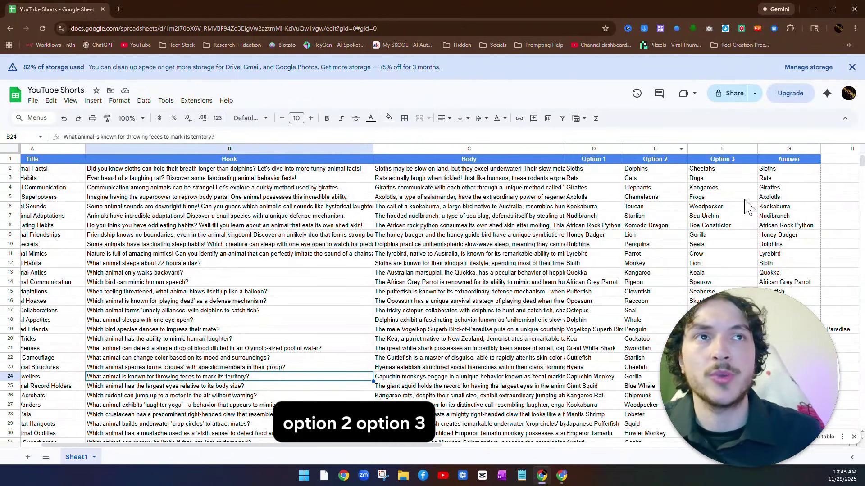
click(562, 475)
Step: Add a Heading text to the design and set it to Montserrat Bold
click(16, 215)
click(16, 151)
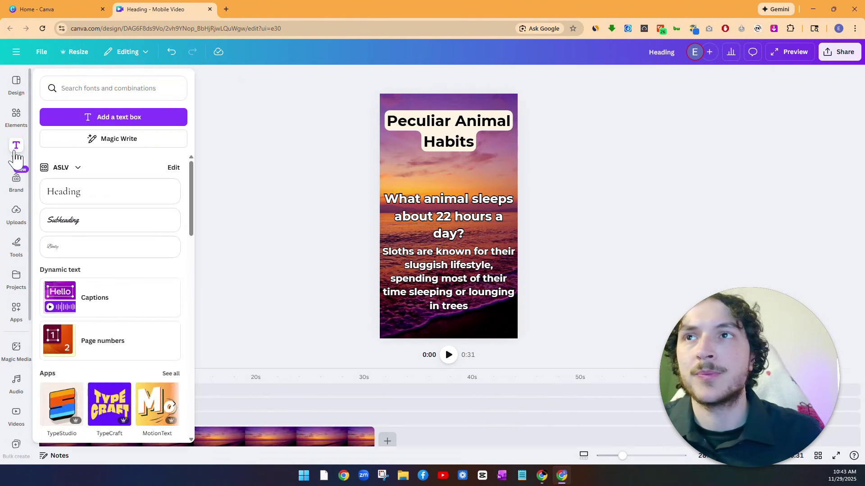
drag(81, 193, 443, 176)
click(404, 189)
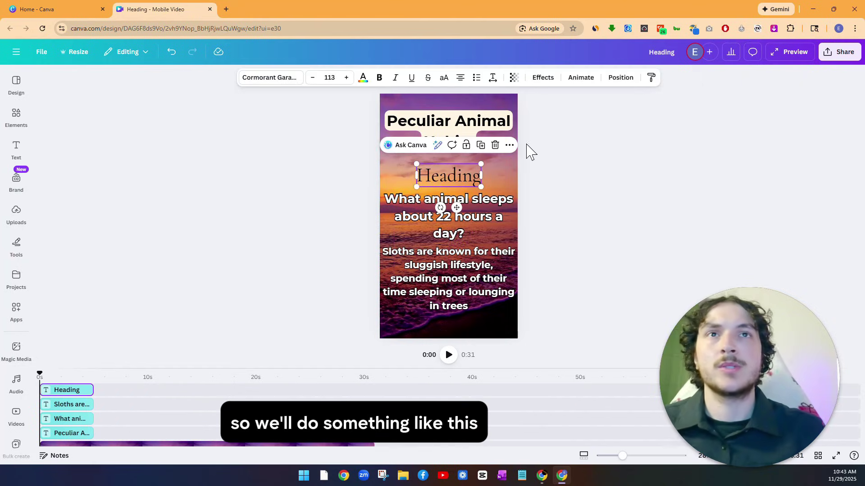
click(290, 79)
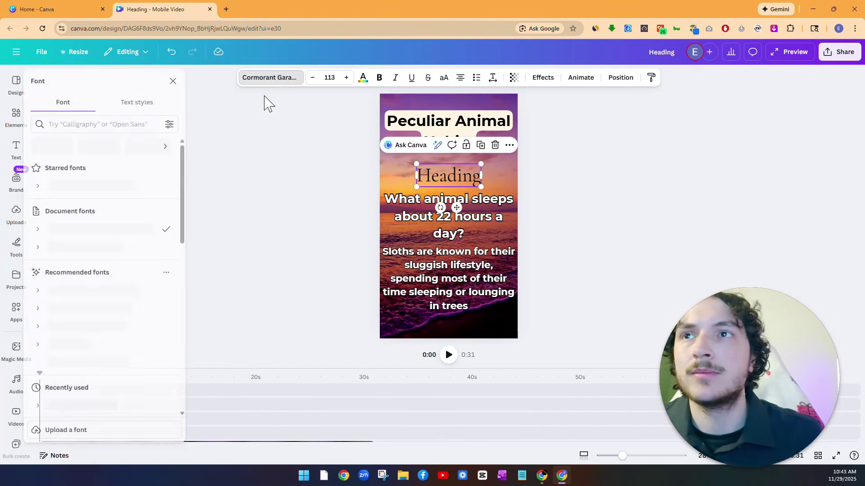
click(110, 189)
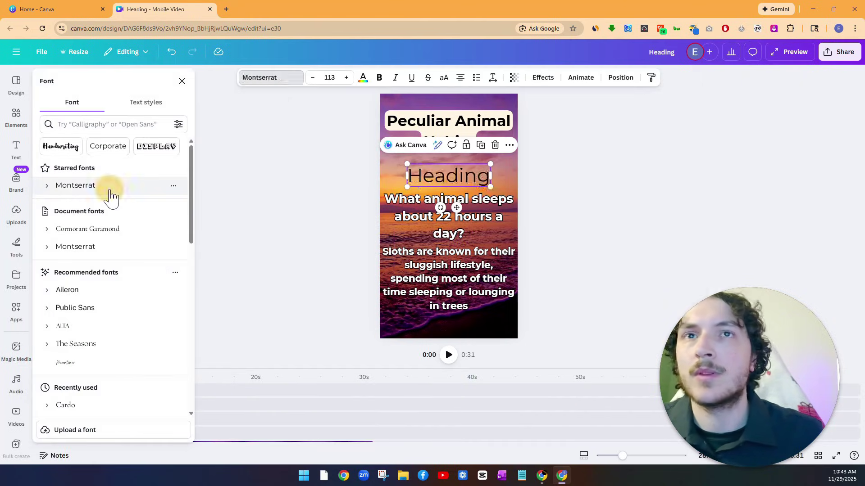
click(380, 79)
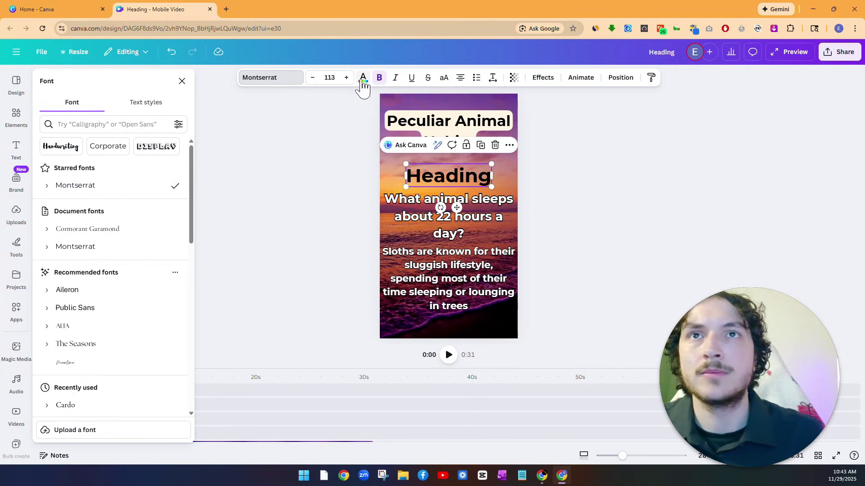
Step: Give the Heading a light blue background effect
click(542, 81)
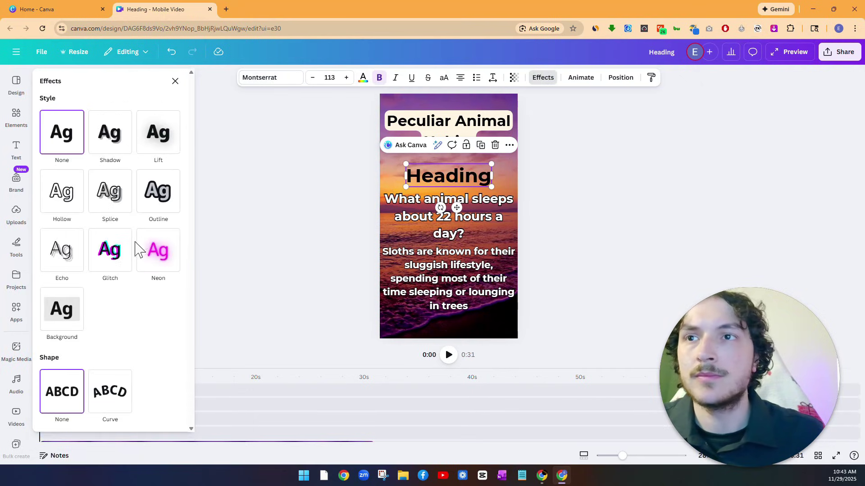
click(67, 318)
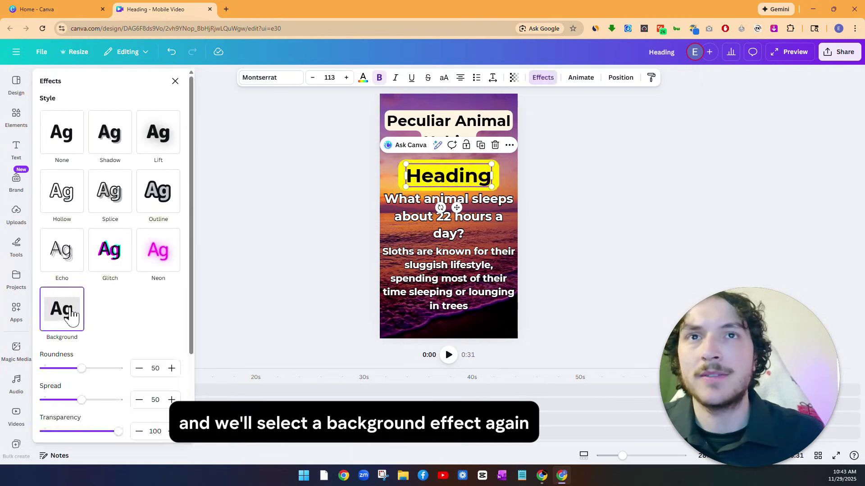
scroll(152, 270, down, 3)
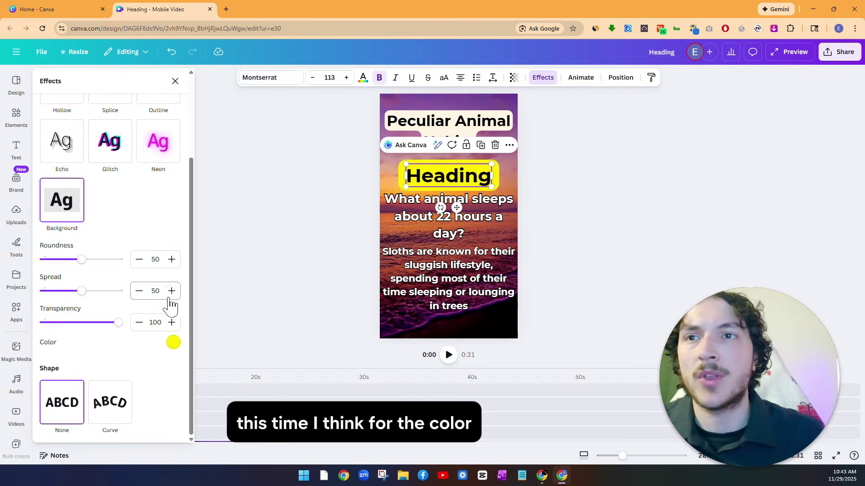
click(173, 342)
scroll(104, 252, down, 2)
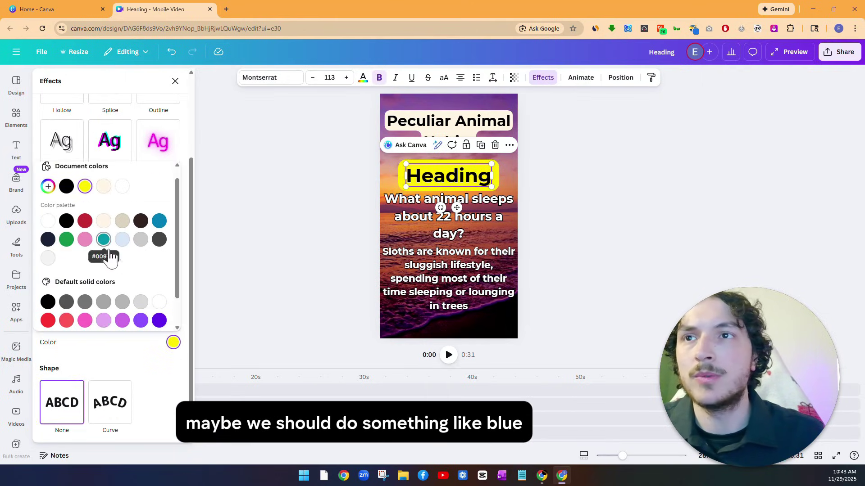
click(103, 300)
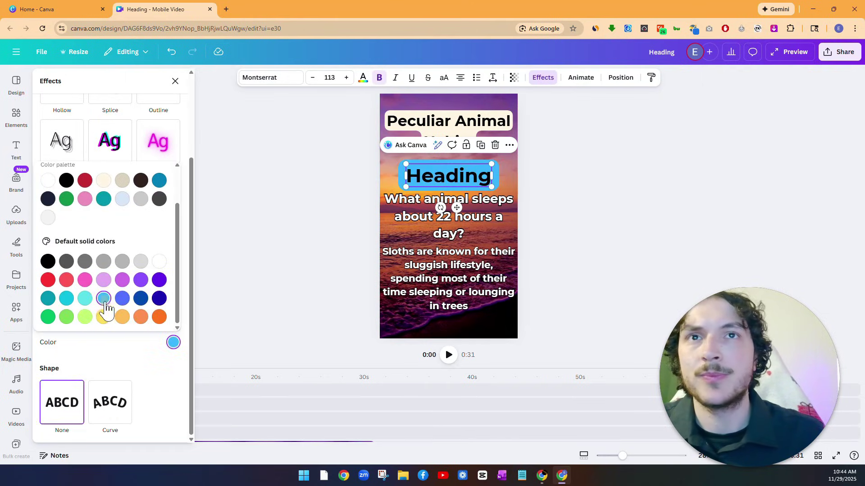
click(264, 168)
Step: Make the Heading text white and move it down over the question
click(363, 77)
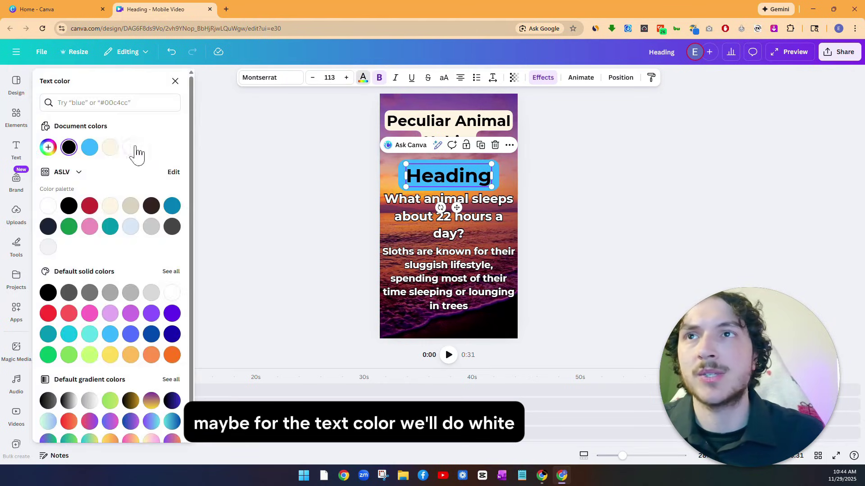
click(130, 147)
click(328, 169)
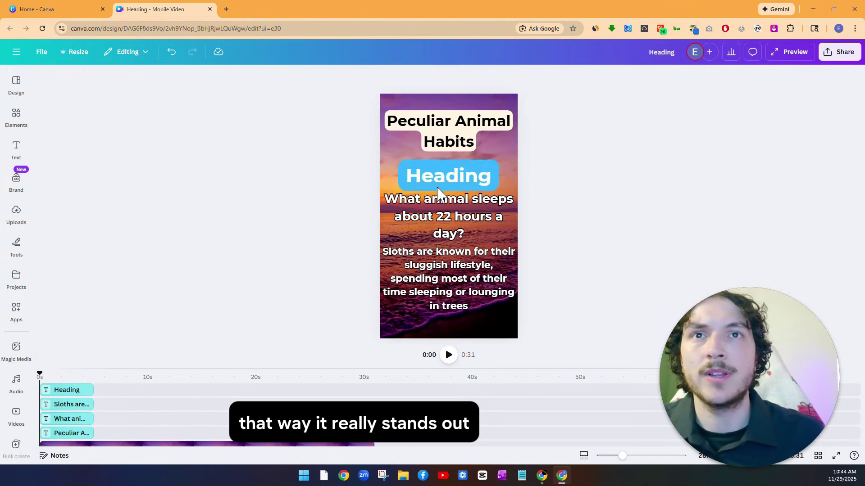
drag(453, 182, 452, 215)
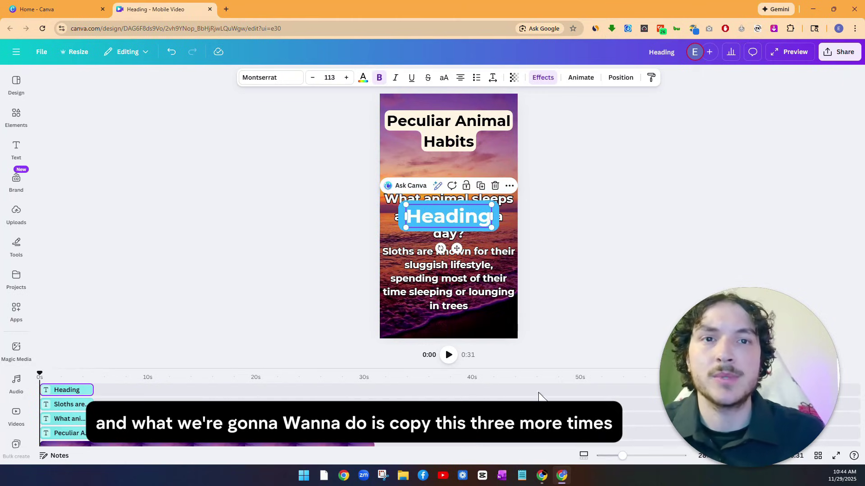
Step: Duplicate the blue Heading three times to make four copies
click(542, 475)
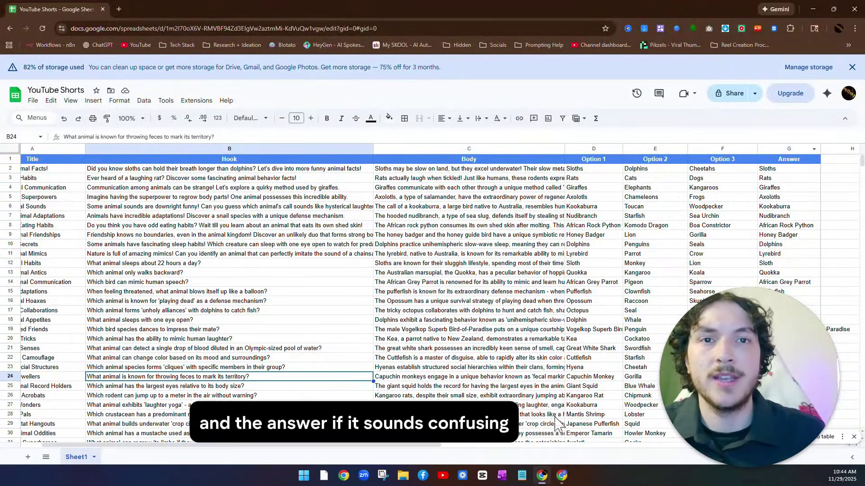
click(564, 478)
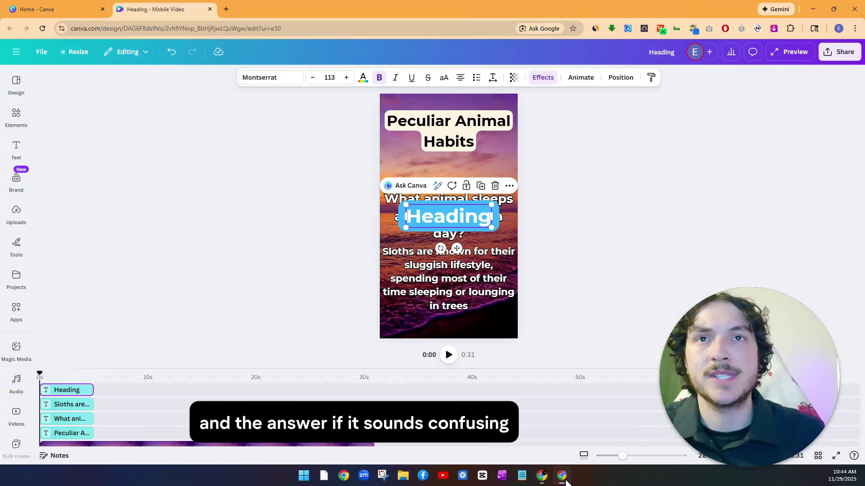
right_click(446, 220)
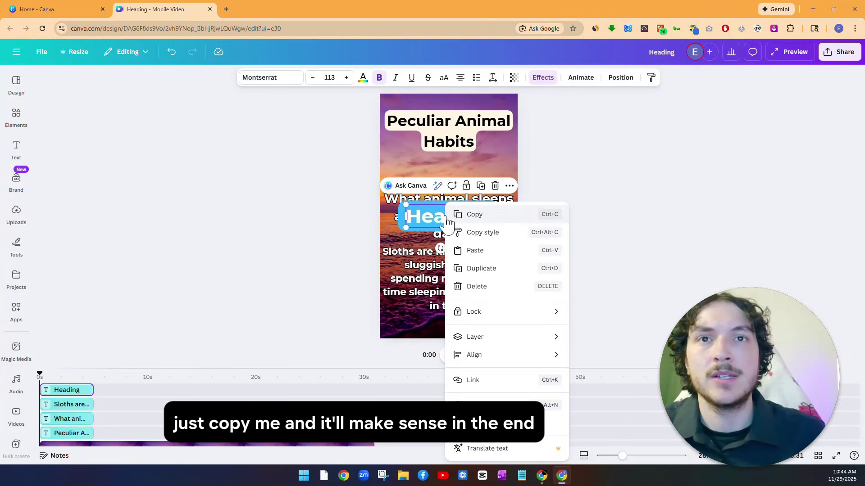
click(479, 270)
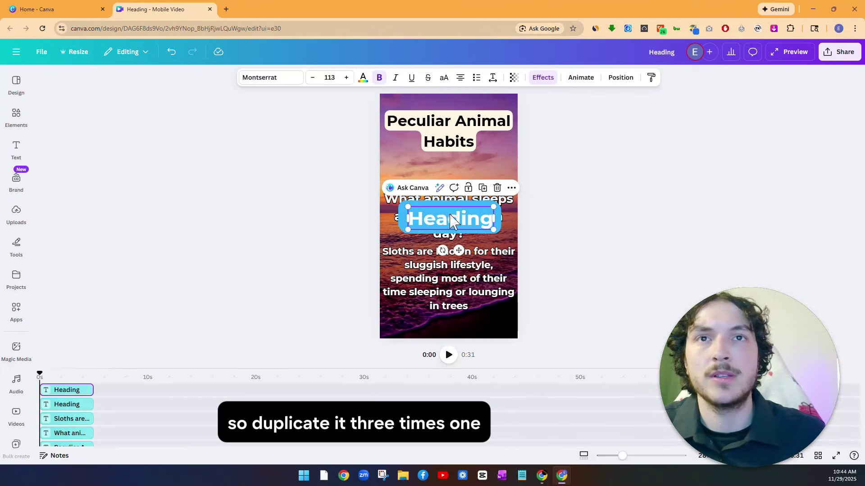
right_click(451, 220)
click(479, 270)
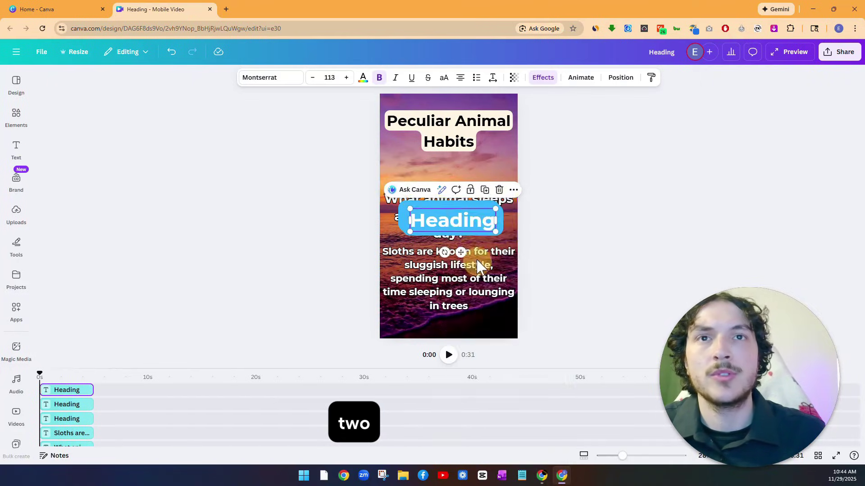
right_click(452, 225)
click(540, 271)
Step: Spread the four Heading copies vertically from below the title toward the bottom
drag(456, 228, 448, 301)
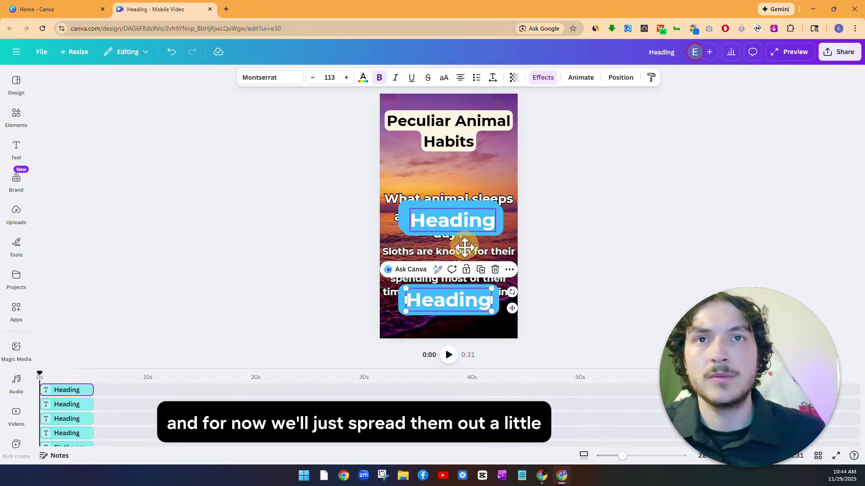
mouse_move(460, 221)
mouse_down()
mouse_move(462, 258)
mouse_move(463, 212)
mouse_up()
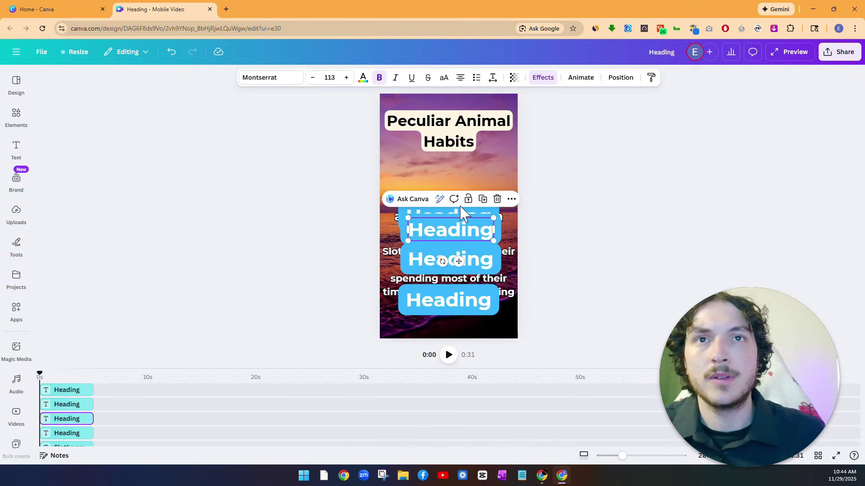
click(347, 214)
click(405, 209)
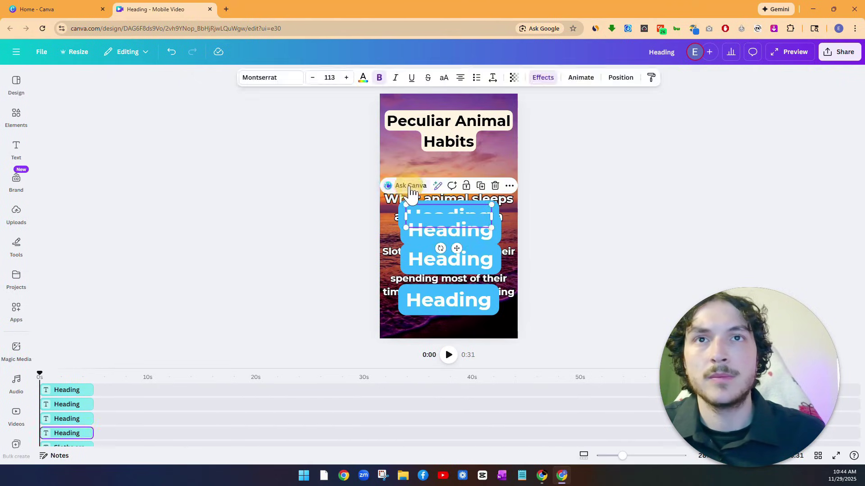
click(361, 197)
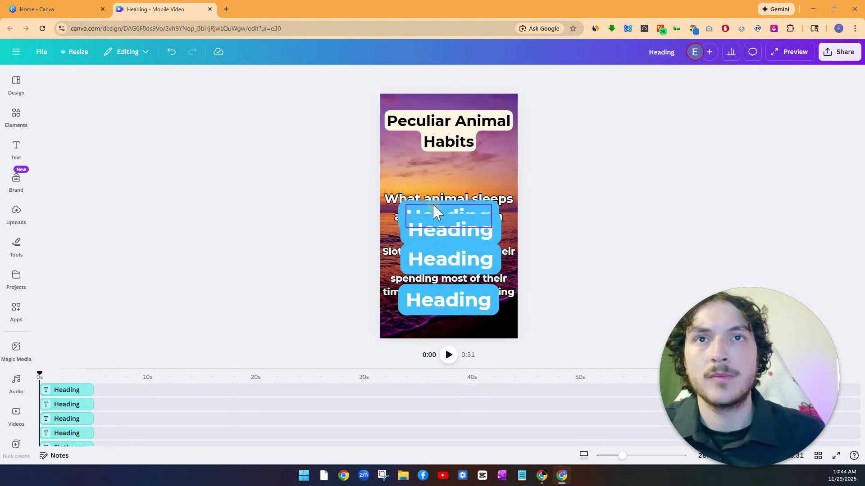
drag(434, 209, 437, 169)
drag(450, 227, 454, 220)
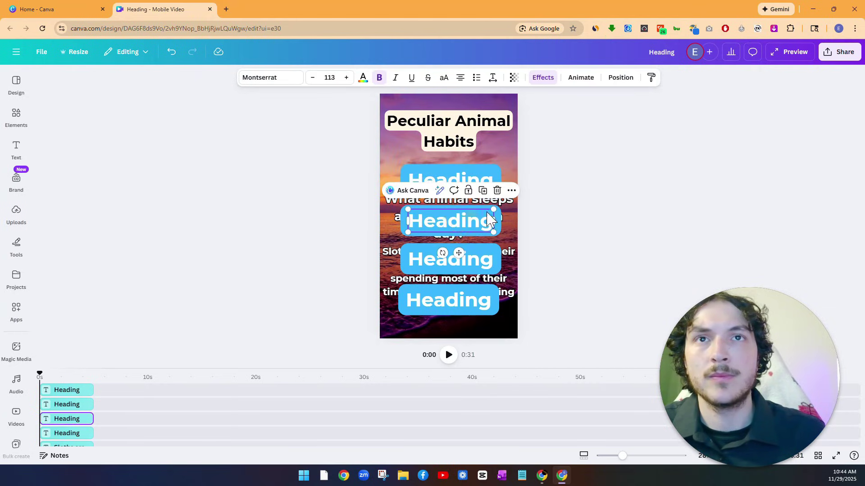
click(594, 214)
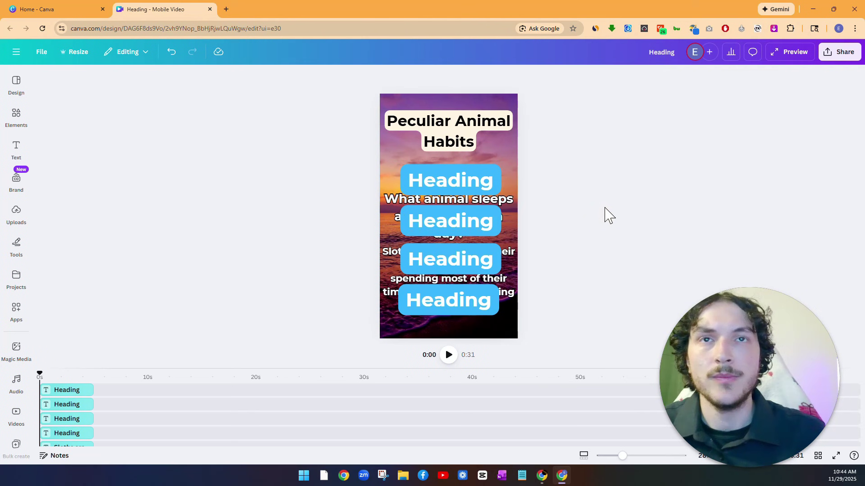
Step: Bring up the YouTube Shorts sheet showing row 12's options and answer
click(545, 478)
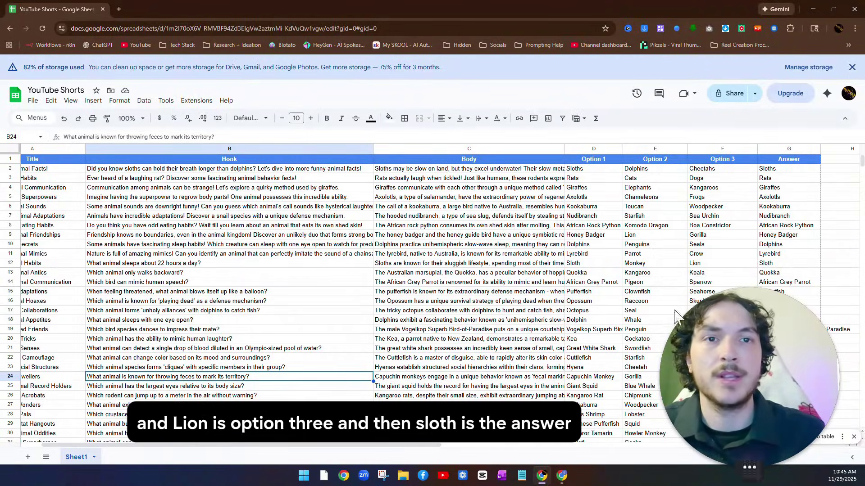
Step: Replace the four Heading boxes' text with Sloth, Monkey, Lion and Sloth, top to bottom
click(563, 480)
double_click(465, 178)
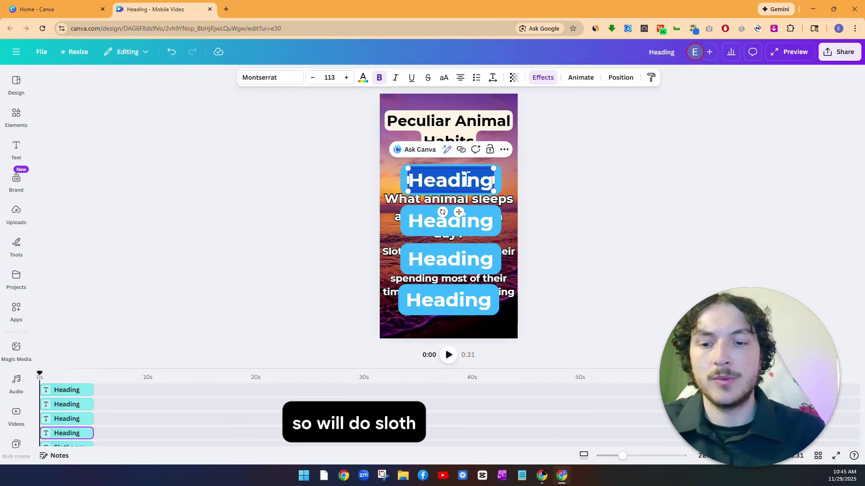
text(Sloth)
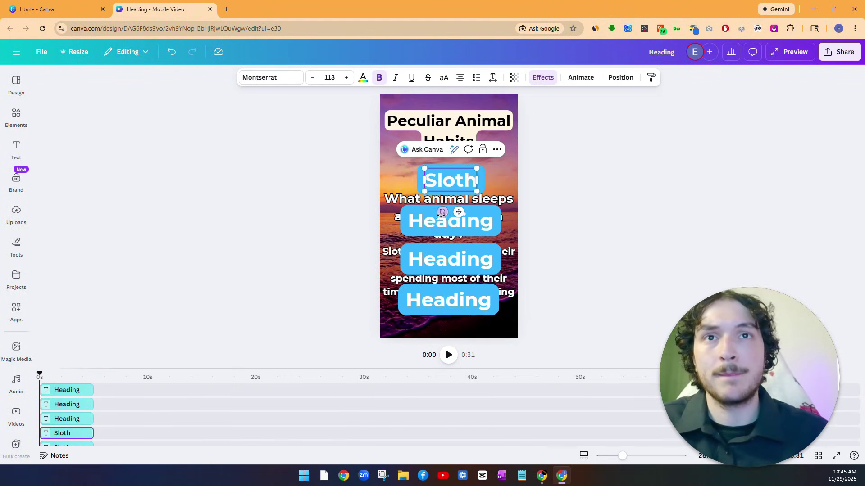
double_click(474, 228)
text(Mo)
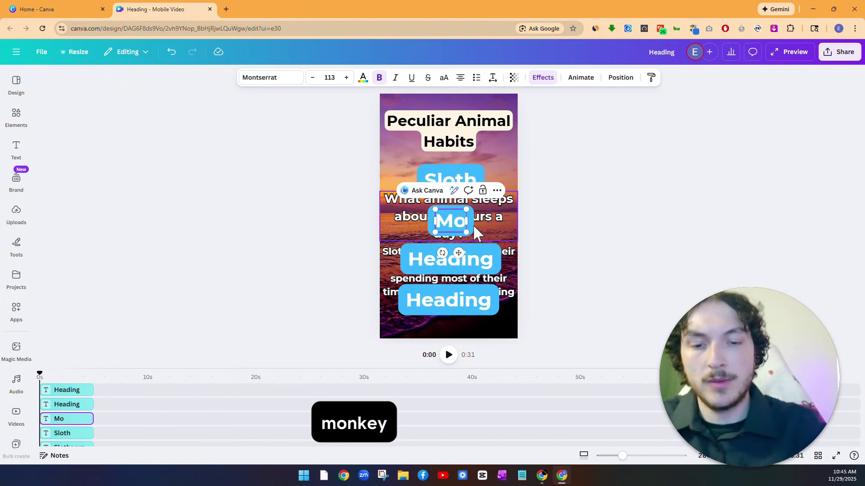
text(nkey)
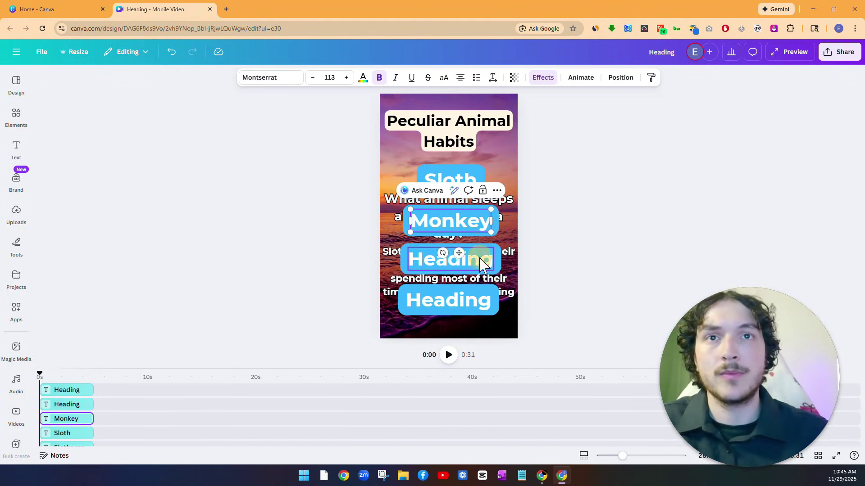
double_click(481, 255)
text(Lion)
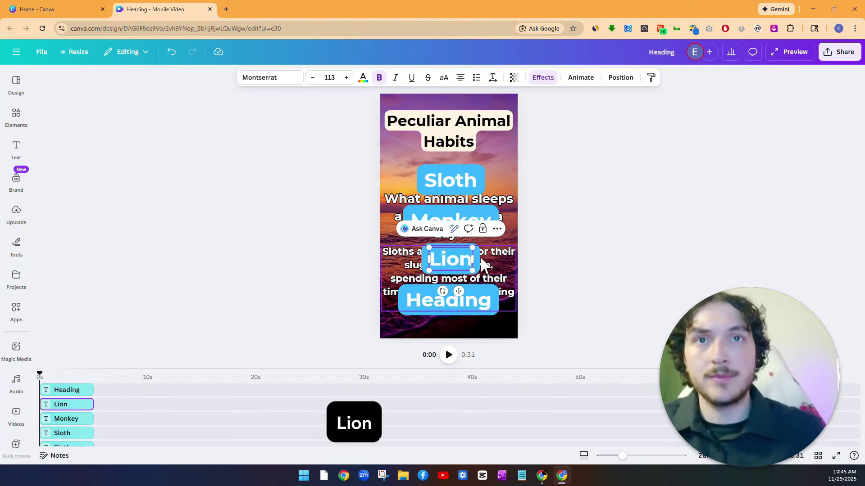
key(Escape)
double_click(470, 300)
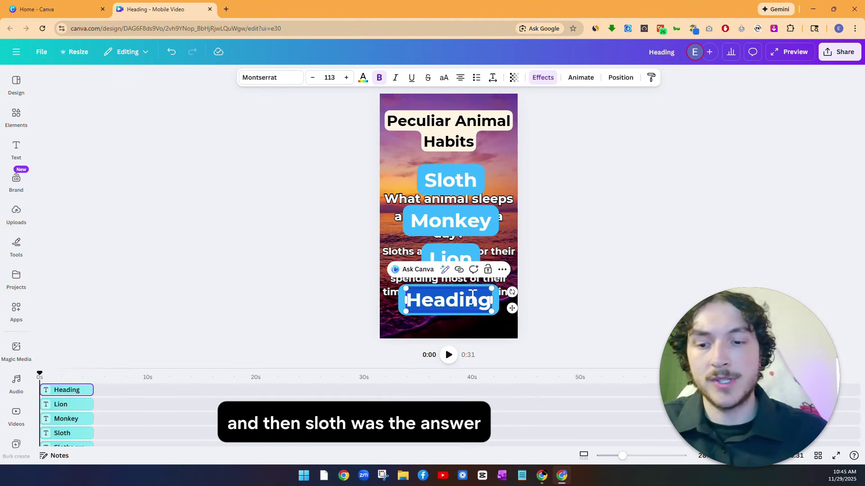
text(Sloth)
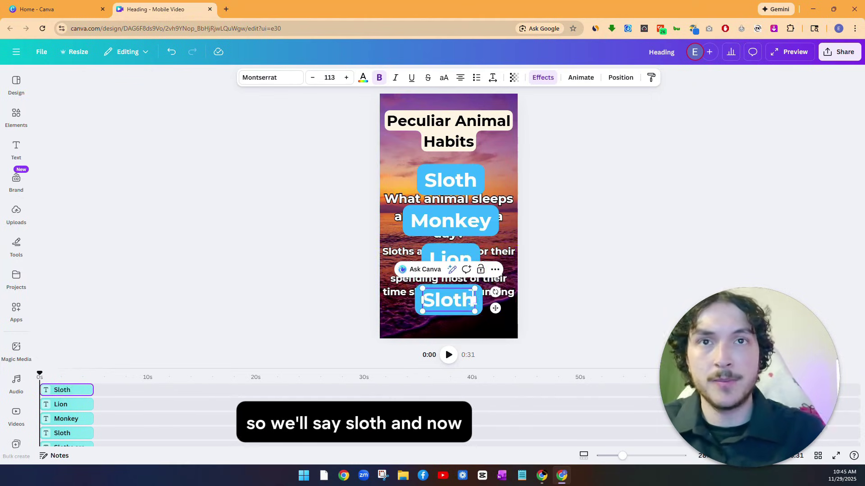
click(276, 238)
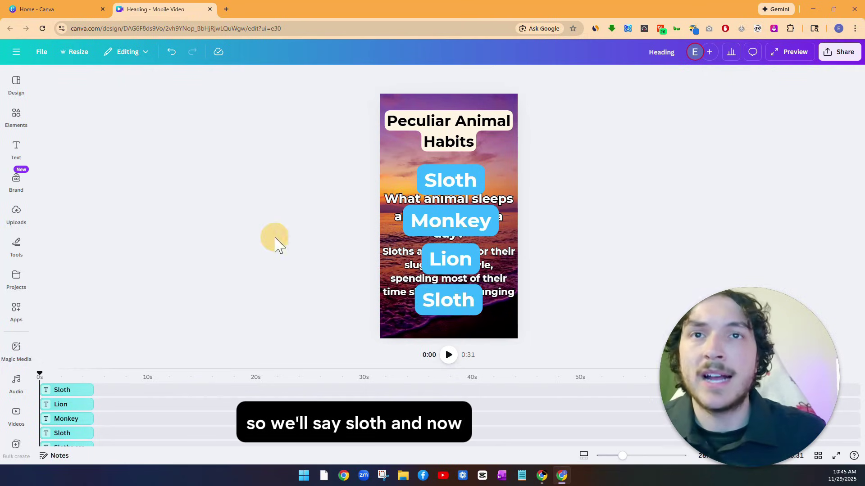
Step: Change the bottom Sloth box's background effect colour to dark green
click(450, 304)
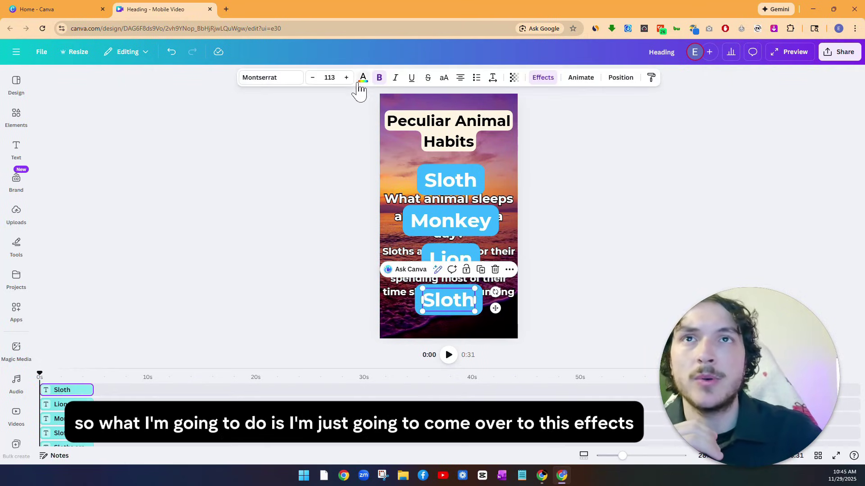
click(546, 81)
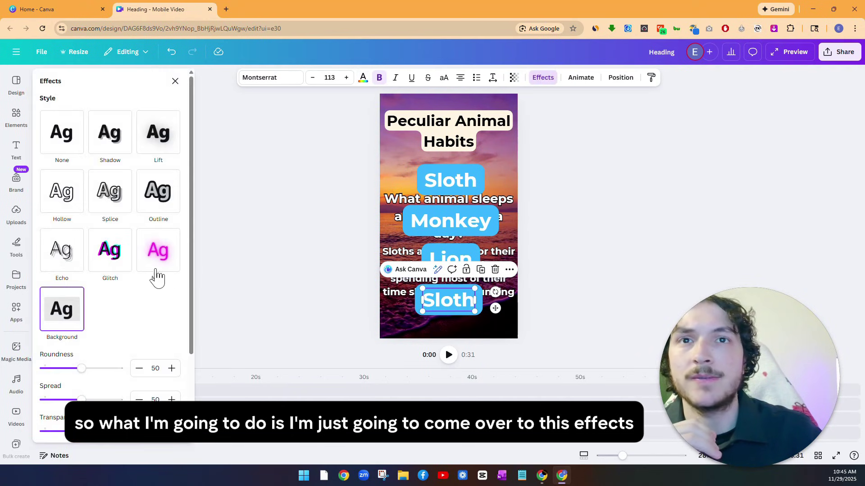
scroll(144, 282, down, 2)
click(173, 362)
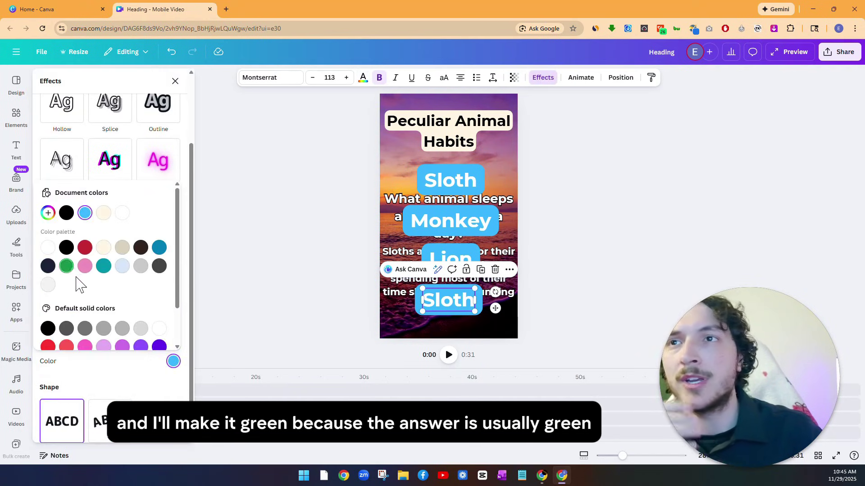
scroll(83, 284, down, 1)
click(67, 337)
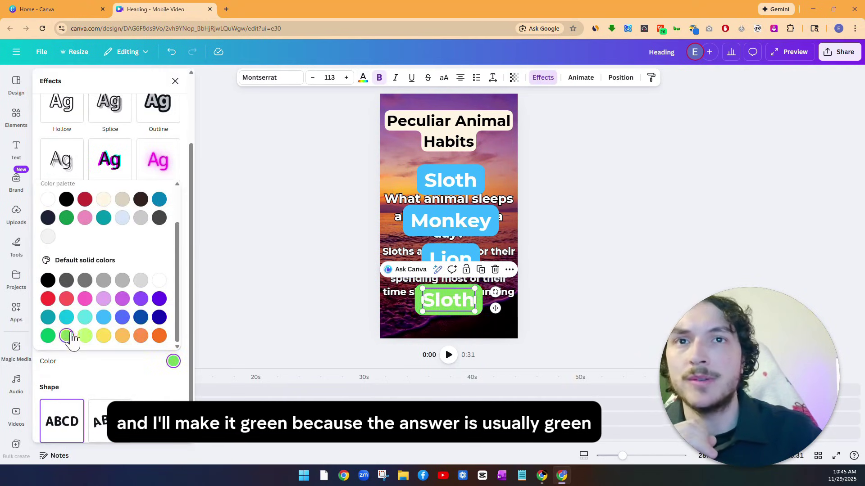
click(48, 336)
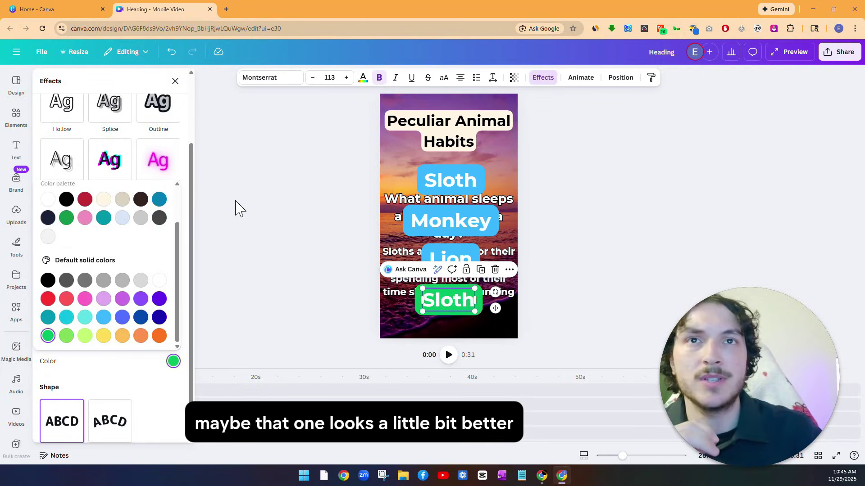
click(257, 212)
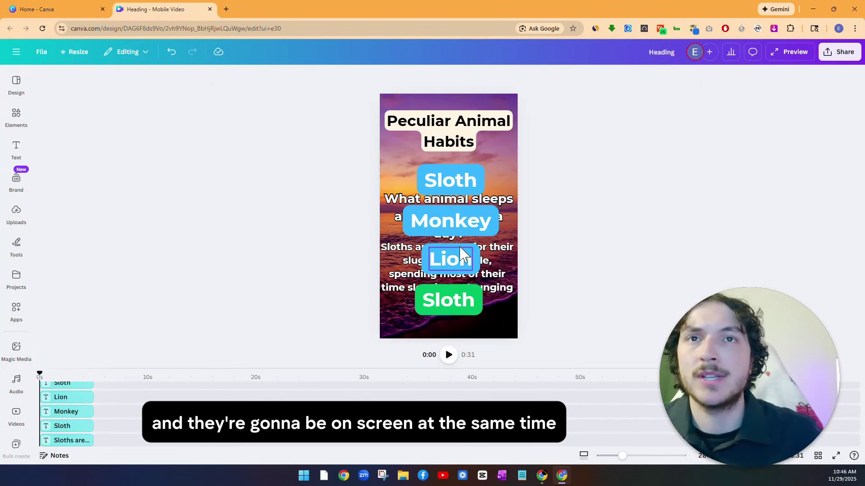
Step: Group the Sloth, Monkey and Lion boxes and restack the question and explanation texts behind them
drag(391, 274, 395, 300)
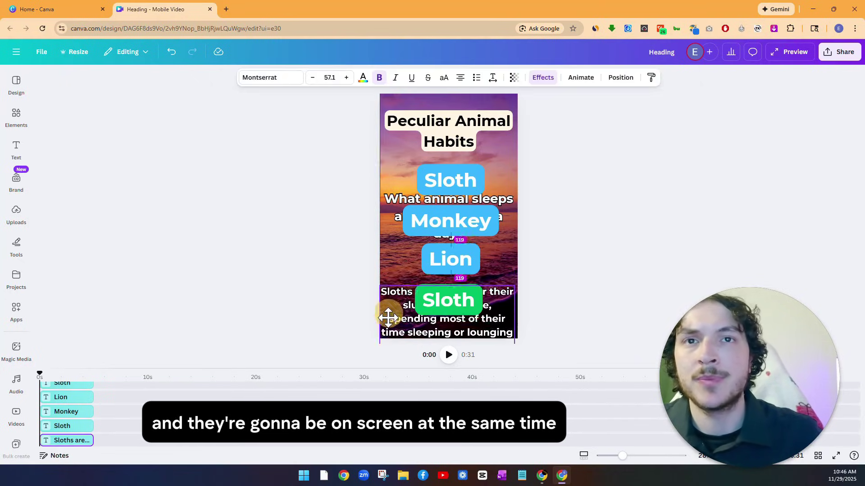
drag(388, 318, 388, 323)
drag(393, 214, 397, 300)
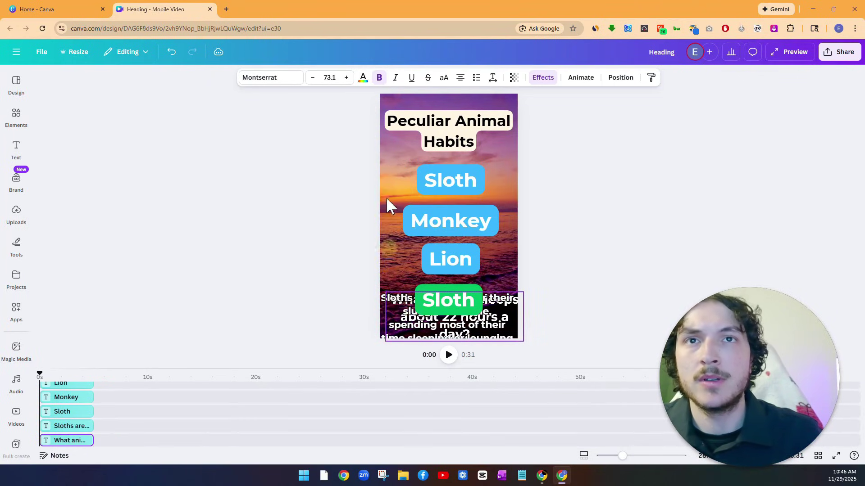
drag(394, 177, 454, 259)
click(429, 149)
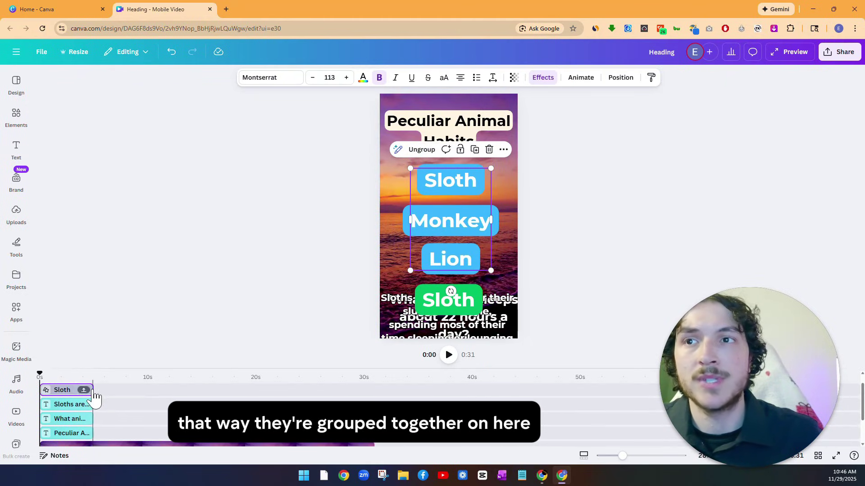
click(223, 253)
drag(399, 319, 403, 189)
drag(396, 317, 394, 272)
Step: Lengthen the explanation clip and adjust the Peculiar Animal Habits title clip's duration
click(274, 253)
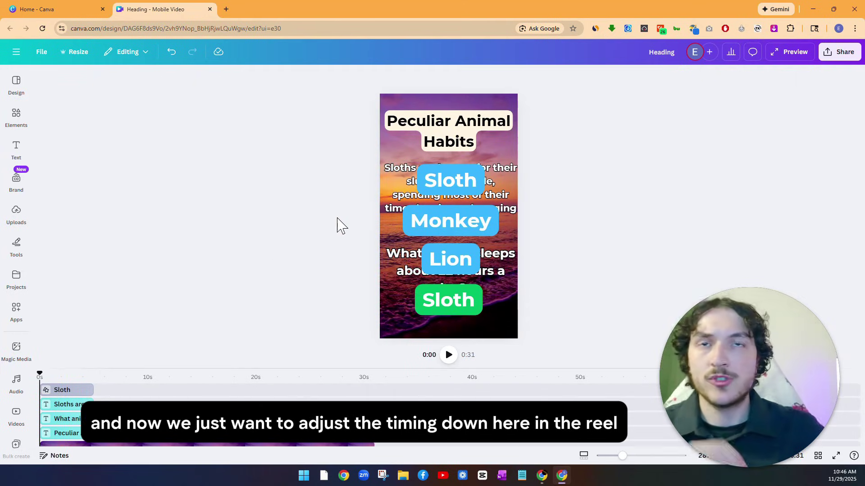
scroll(68, 405, down, 2)
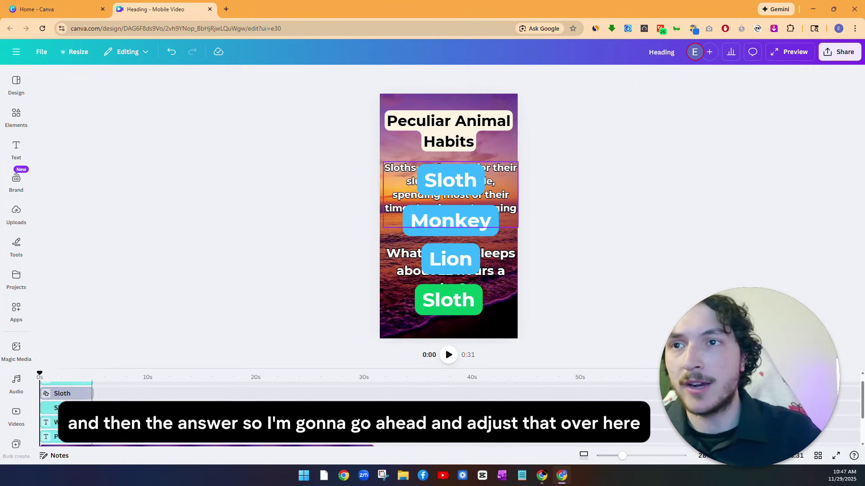
mouse_move(93, 408)
mouse_down()
mouse_move(128, 413)
mouse_move(95, 412)
mouse_up()
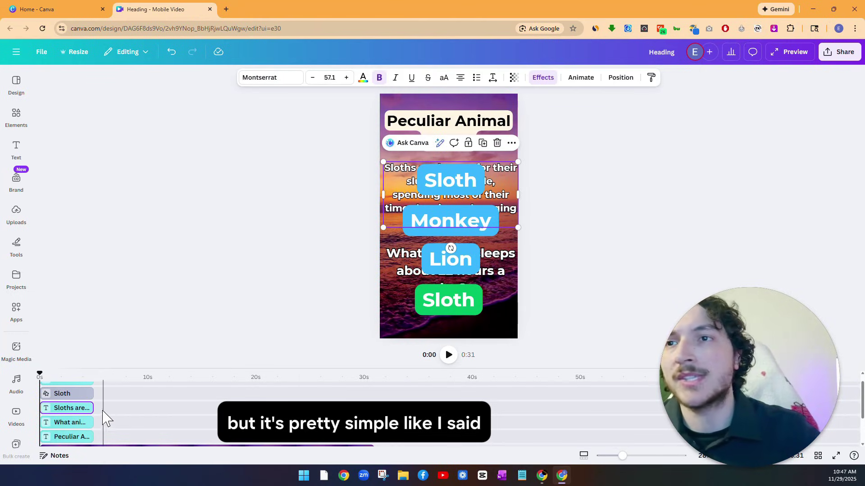
click(87, 435)
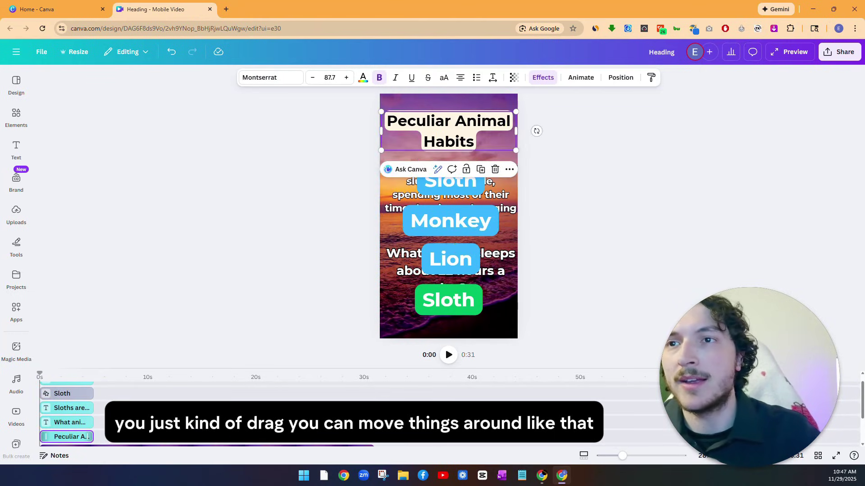
drag(59, 436, 120, 446)
Step: Shift the question, explanation, options and Sloth answer clips later in the timeline, then preview
click(112, 418)
scroll(153, 422, up, 2)
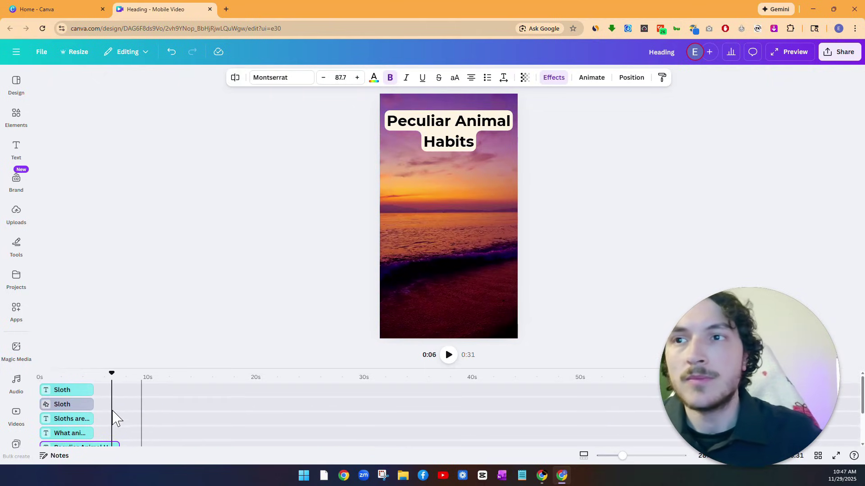
drag(71, 436, 259, 418)
drag(67, 405, 148, 405)
drag(74, 390, 200, 390)
click(448, 356)
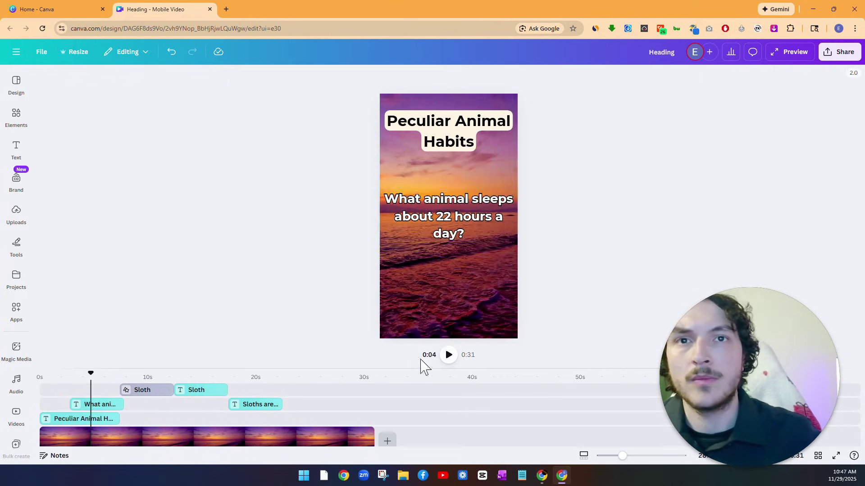
click(449, 356)
Step: Move the options group earlier, extend the title to about 30 s, start the explanation near 14 s
click(104, 404)
drag(136, 390, 116, 391)
click(449, 356)
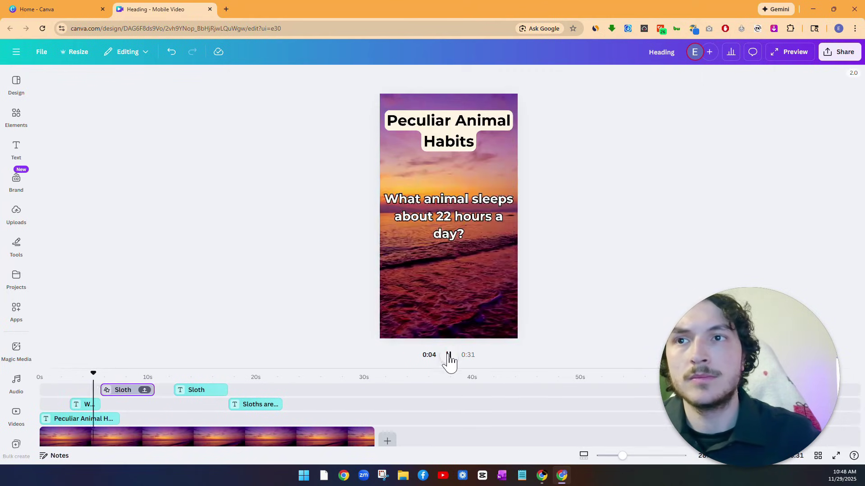
click(449, 356)
click(448, 356)
drag(448, 299, 444, 218)
drag(119, 419, 304, 419)
drag(255, 405, 208, 404)
Step: Nudge the Sloth answer up and the explanation down on the page, then replay the video
click(448, 225)
drag(448, 226, 448, 206)
drag(512, 208, 513, 288)
click(533, 272)
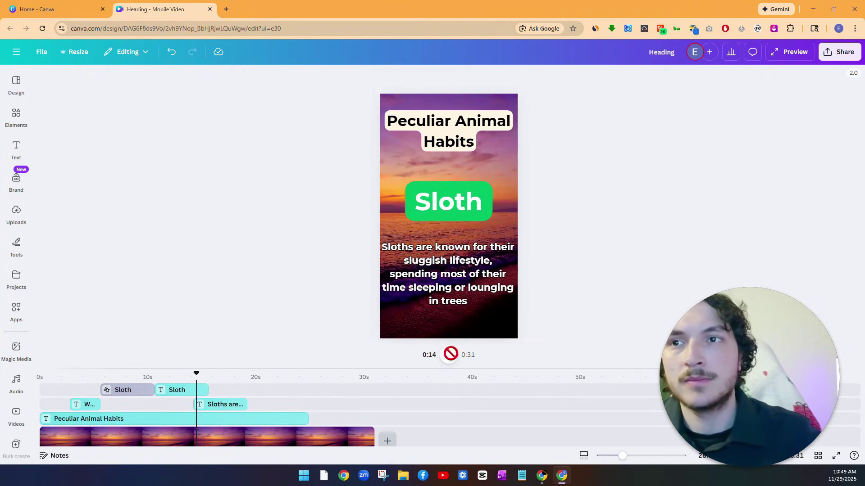
click(245, 377)
click(189, 391)
click(449, 355)
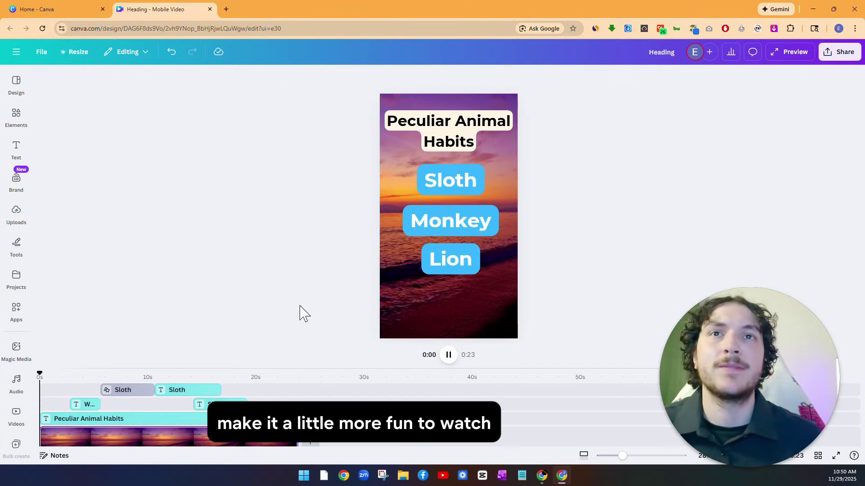
Step: Search Elements for 'capybara' and add the orange-topped capybara photo to the video
click(449, 356)
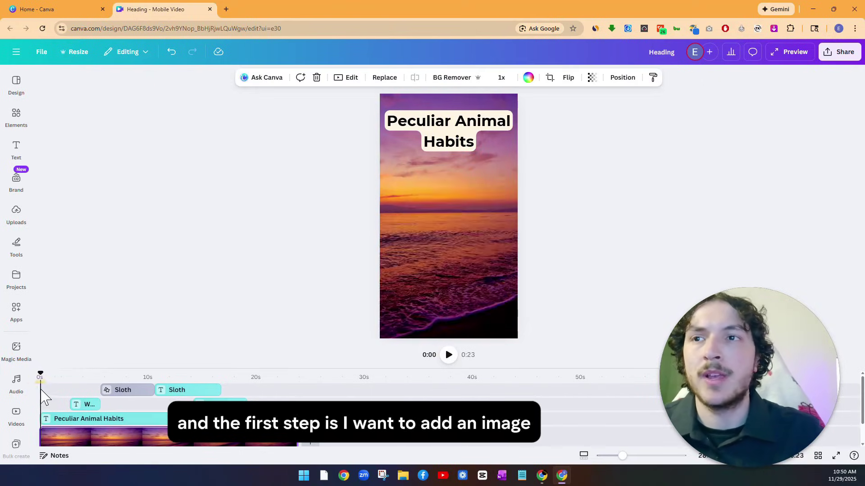
click(16, 278)
click(20, 118)
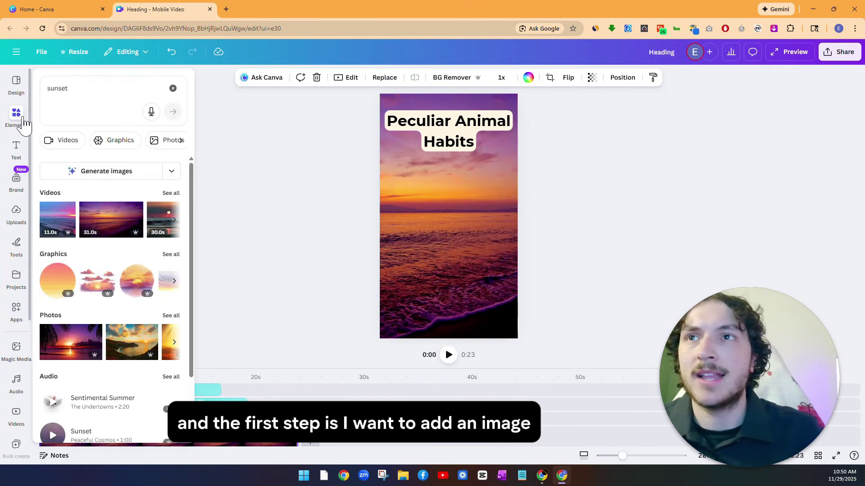
click(173, 88)
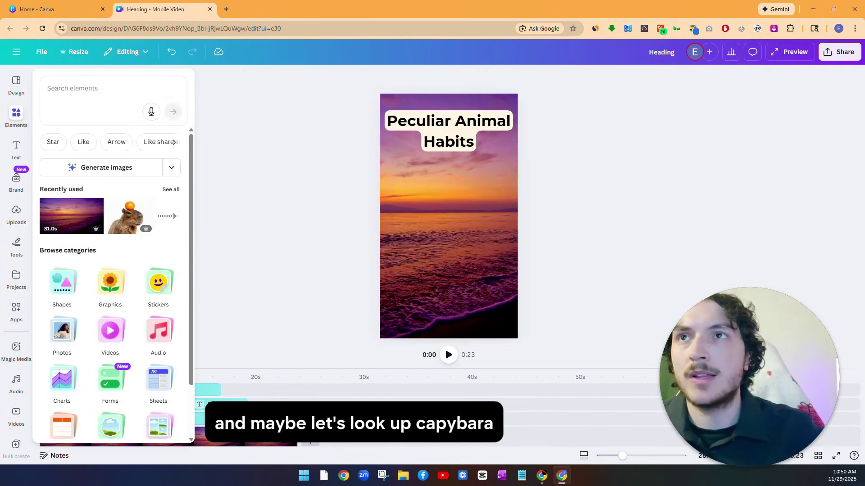
click(72, 88)
text(capybara)
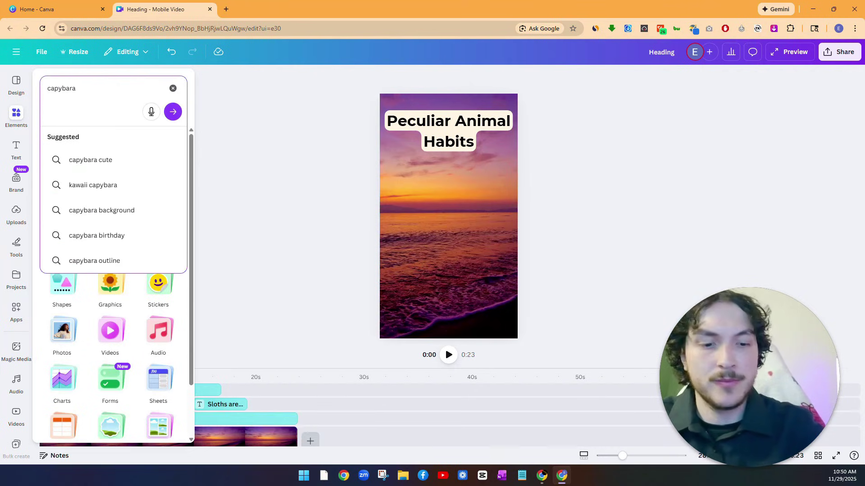
key(Return)
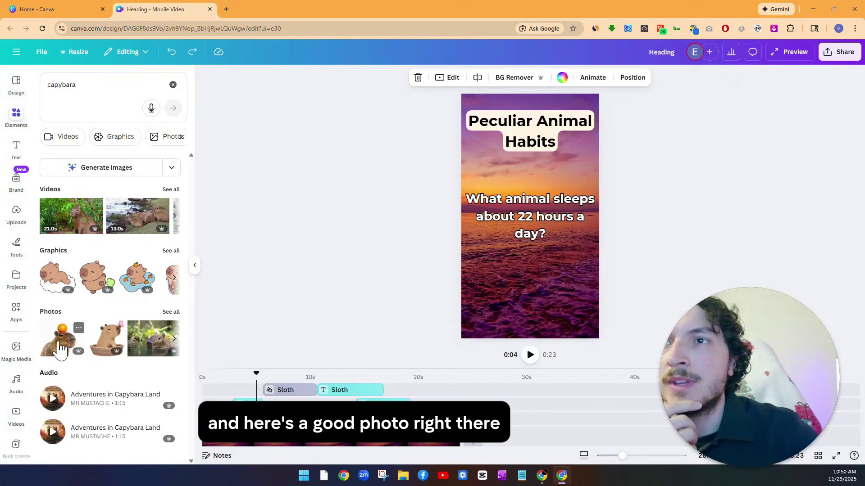
drag(58, 340, 498, 274)
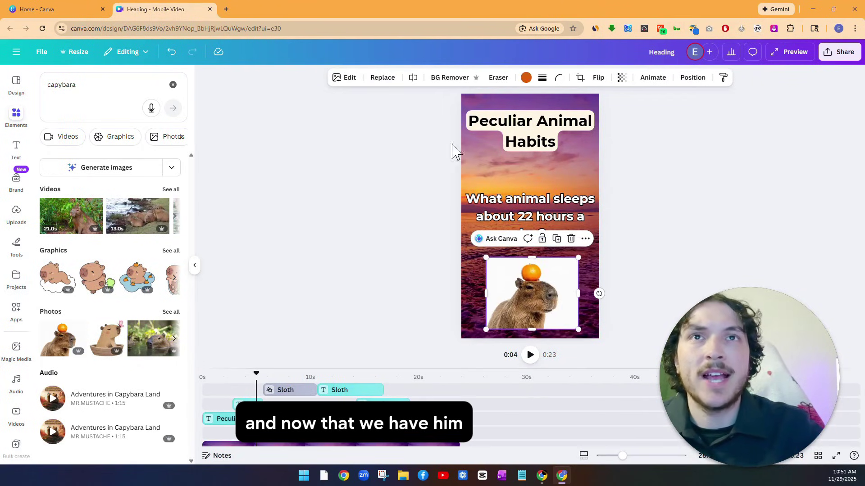
Step: Remove the capybara photo's background, then enlarge it and shift it lower on the canvas
click(450, 77)
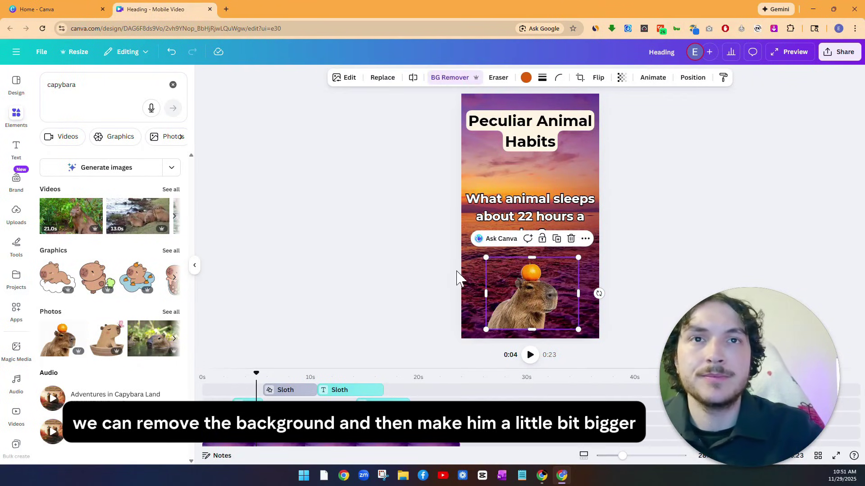
drag(488, 256, 462, 237)
drag(578, 329, 604, 338)
drag(560, 296, 559, 299)
Step: Animate the Peculiar Animal Habits title with Ascend and the capybara photo with Whip Slide
click(432, 270)
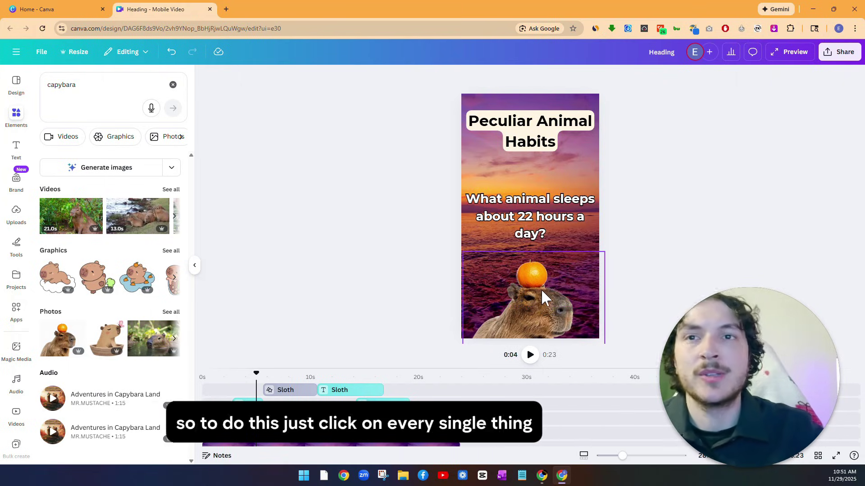
click(530, 131)
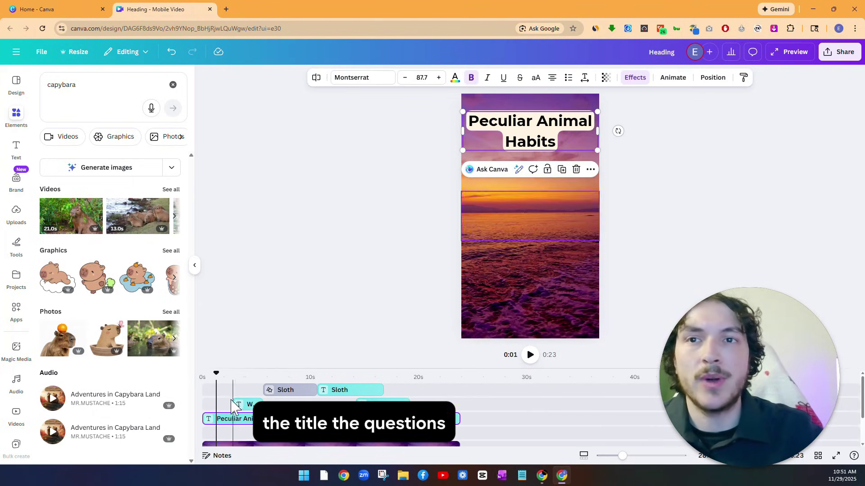
click(673, 78)
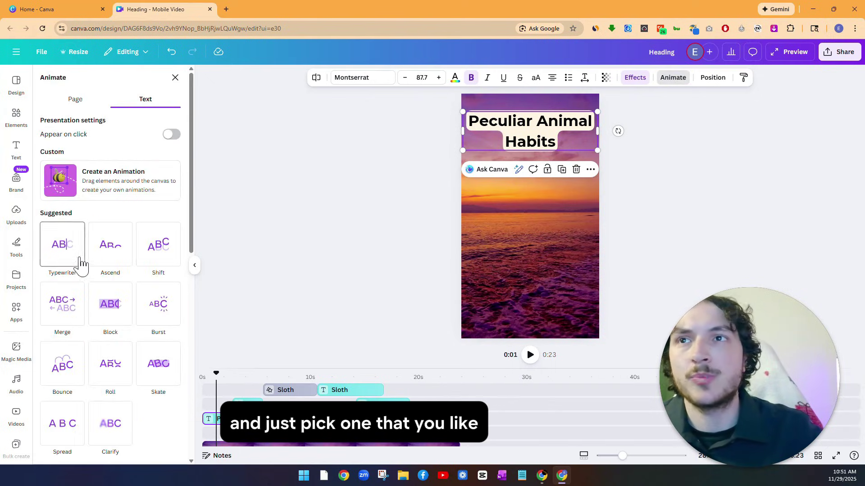
click(110, 256)
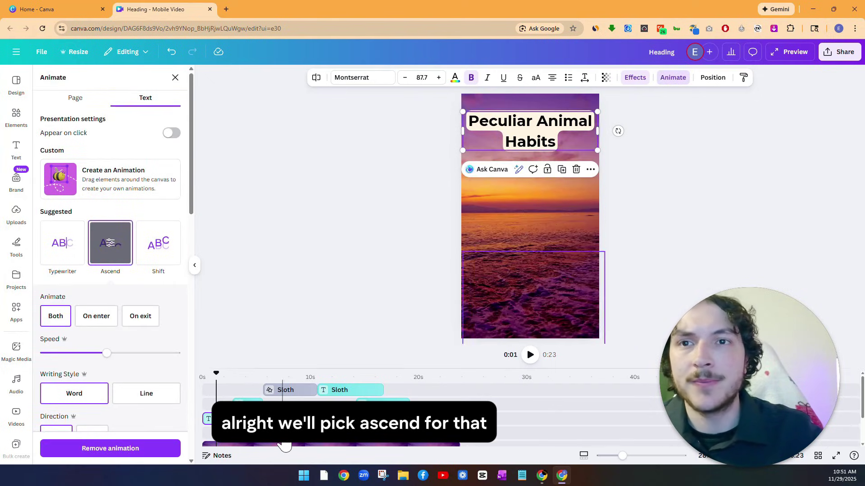
click(282, 442)
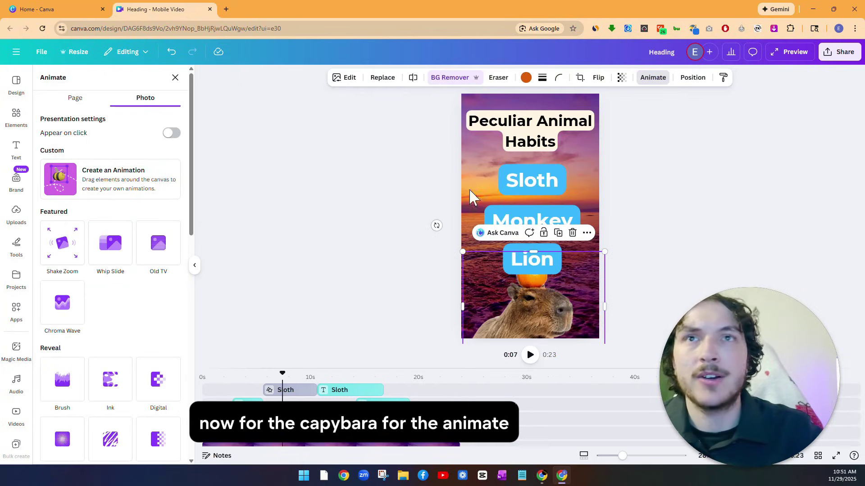
click(100, 261)
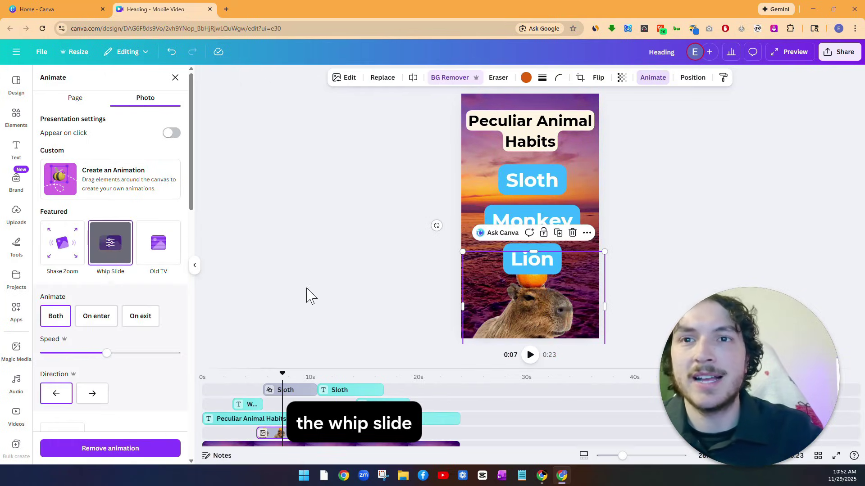
Step: Give the 22-hours sleep question Typewriter and the Sloth/Monkey/Lion options Pulse
click(249, 404)
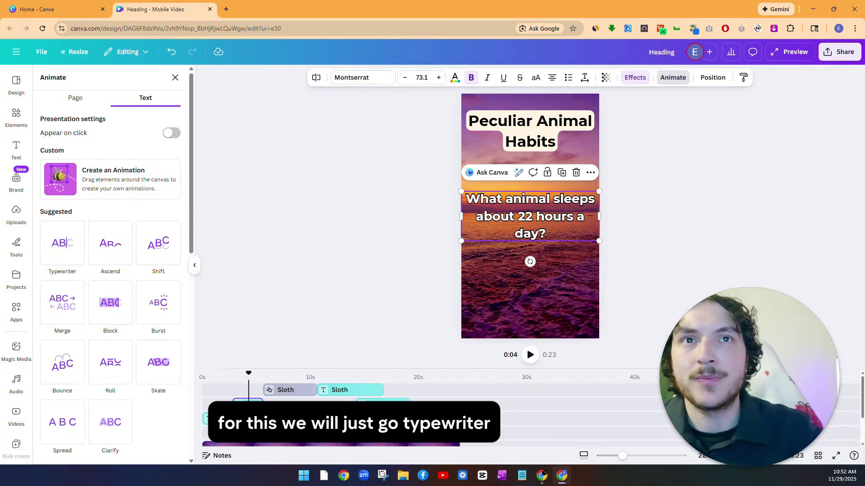
click(70, 253)
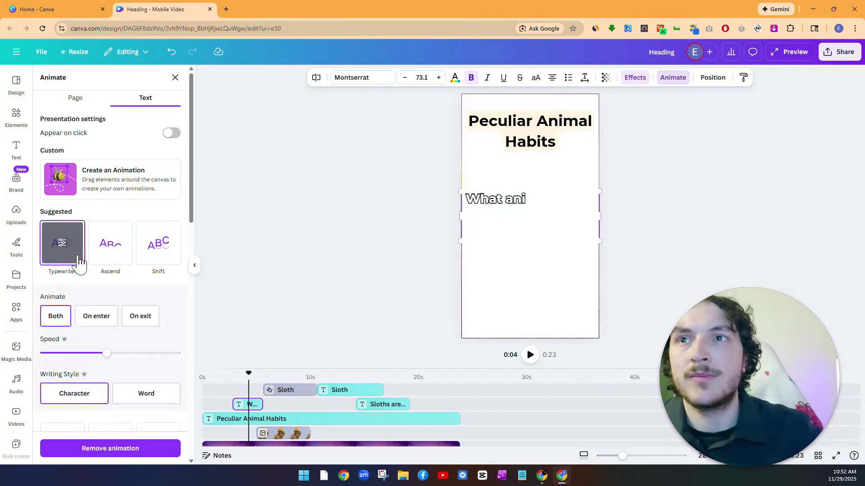
click(291, 390)
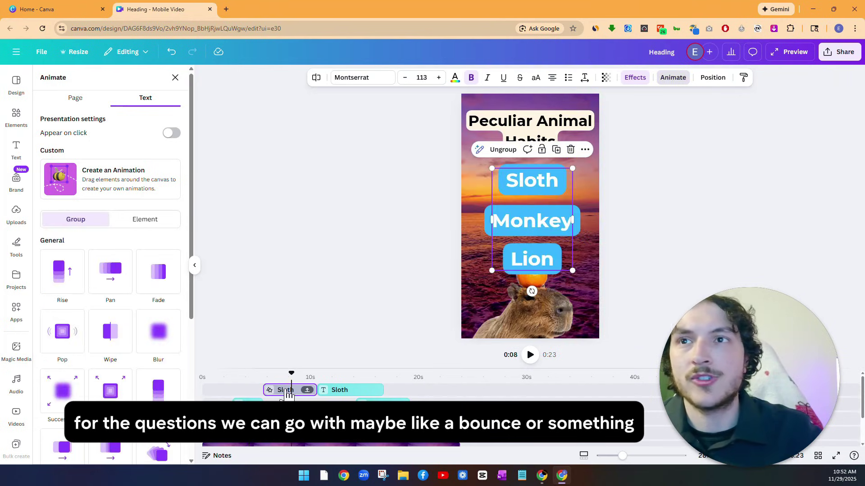
scroll(99, 338, down, 5)
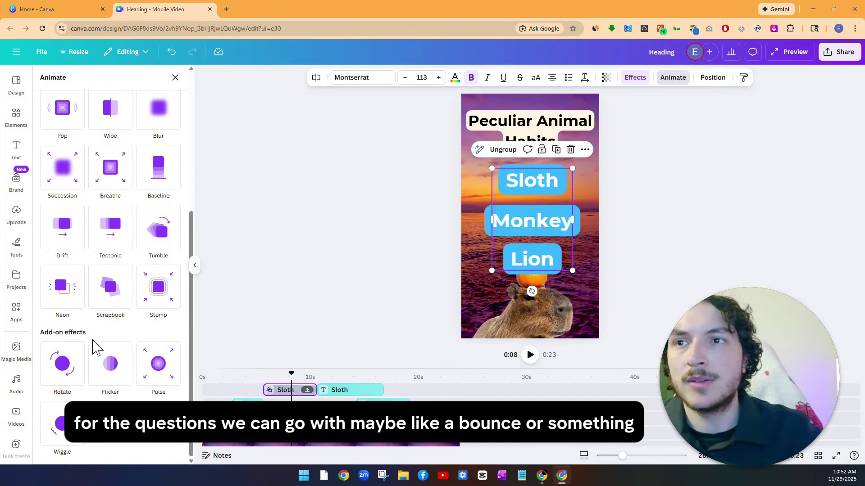
click(165, 372)
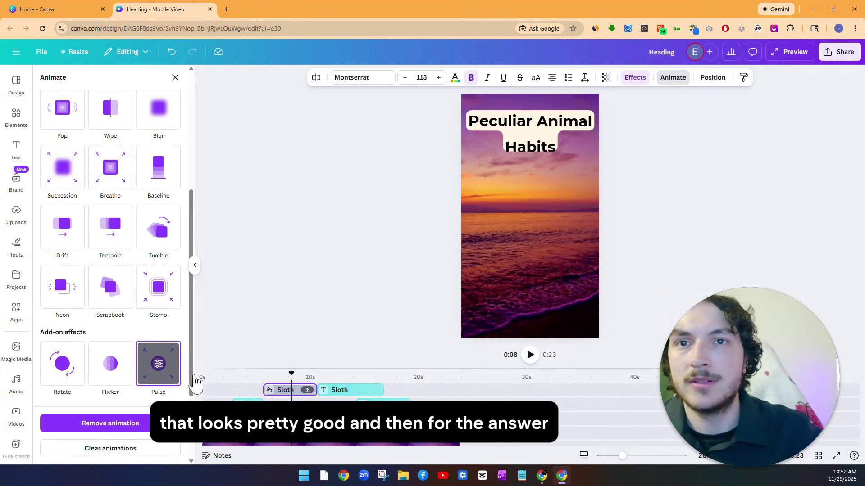
Step: Give the Sloth answer the Pop animation and the sloth fun fact Tumble
click(344, 390)
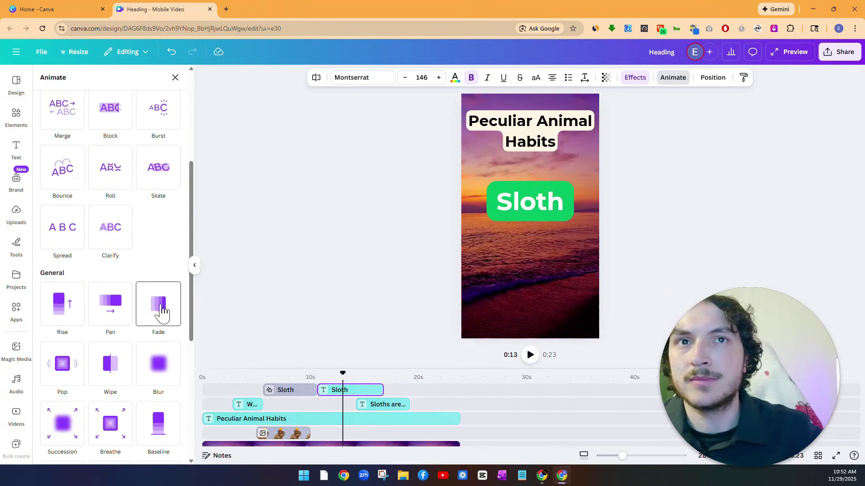
scroll(140, 319, up, 1)
scroll(135, 315, down, 4)
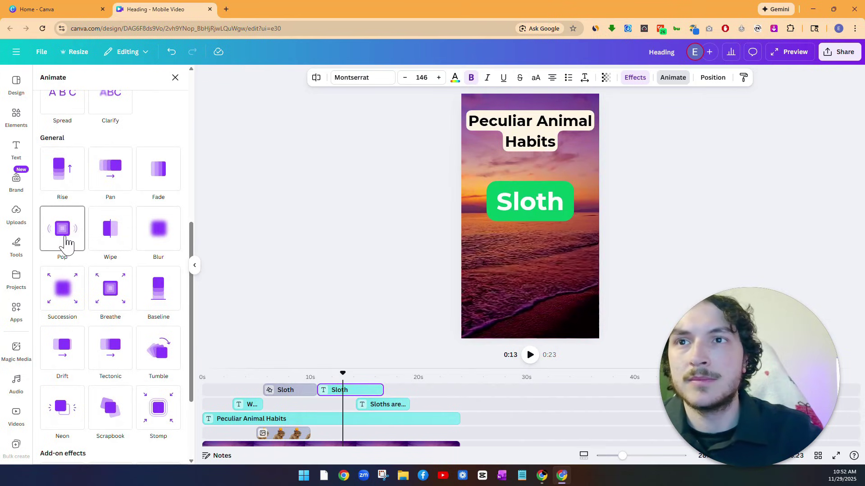
click(64, 242)
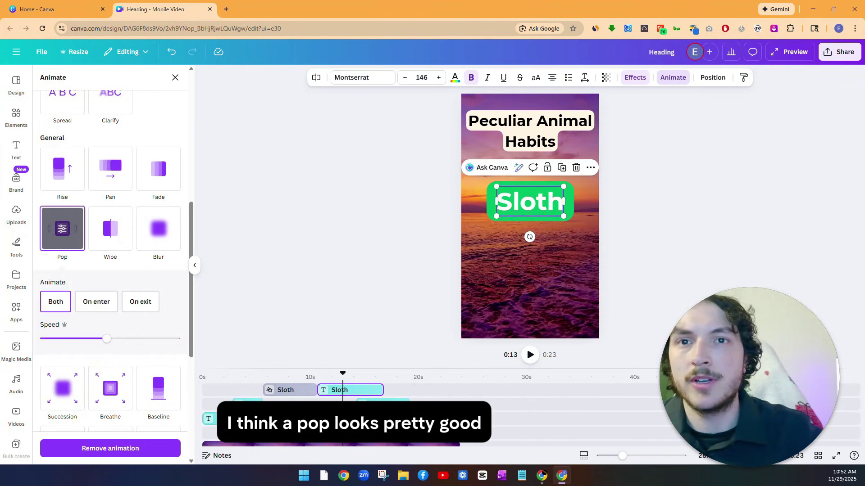
click(387, 405)
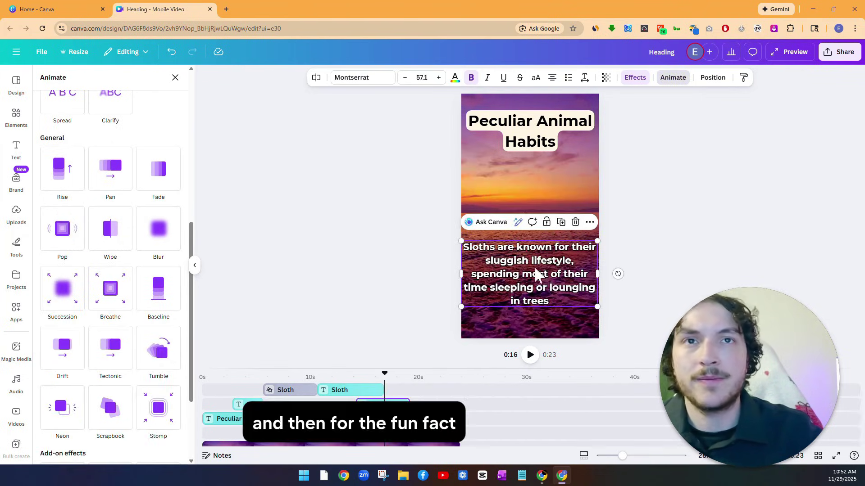
scroll(103, 324, down, 2)
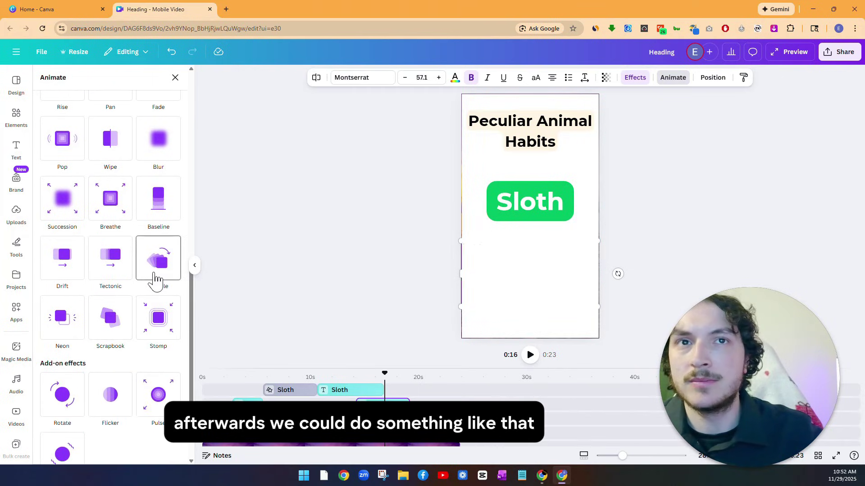
click(155, 278)
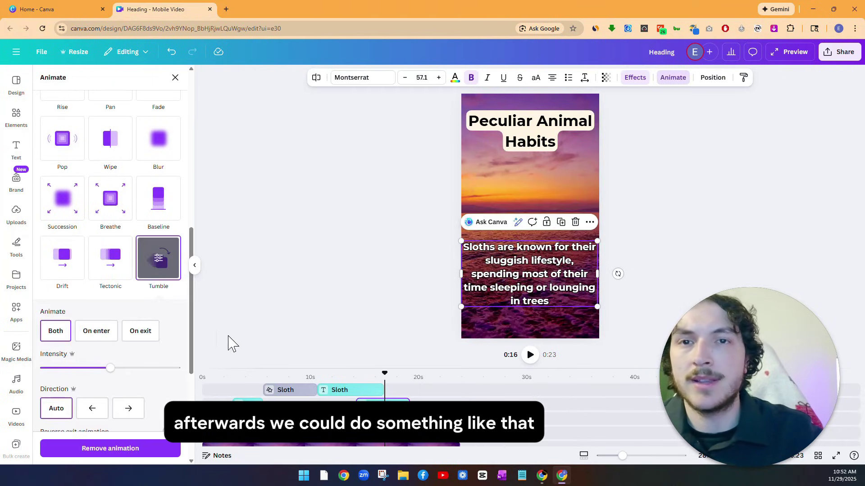
drag(385, 374, 202, 377)
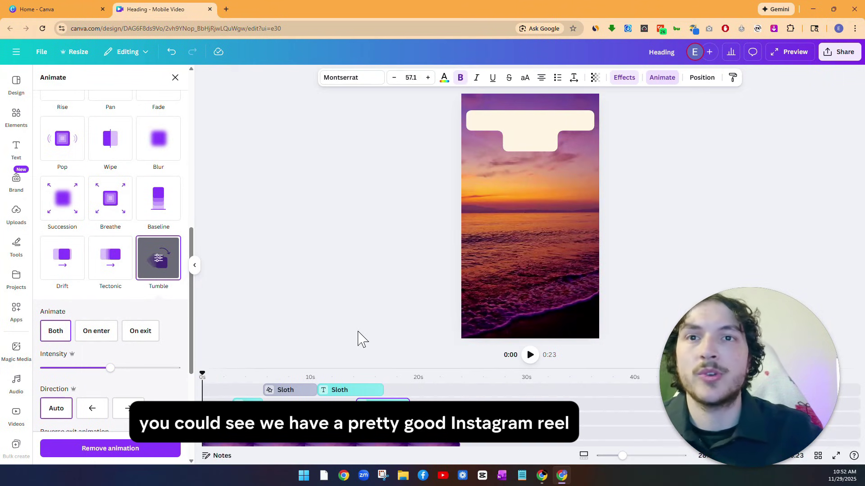
click(529, 355)
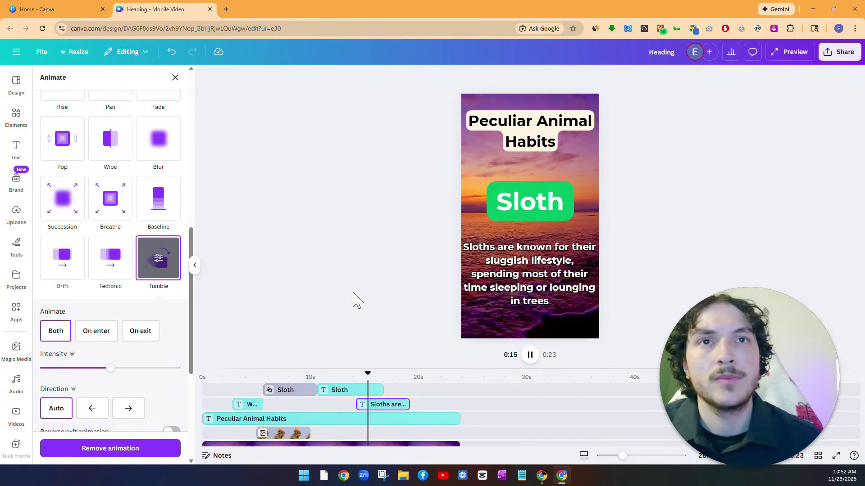
Step: Replay the quiz video preview from 0:00 and pause it at 0:15
key(space)
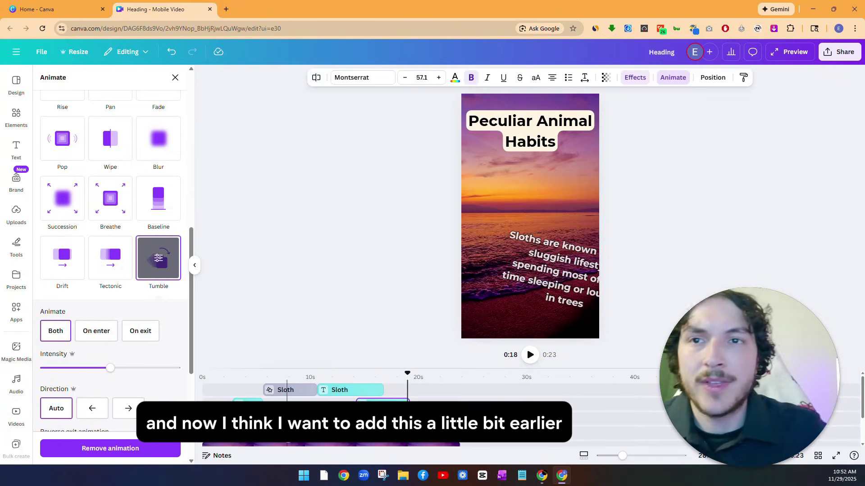
click(274, 445)
key(space)
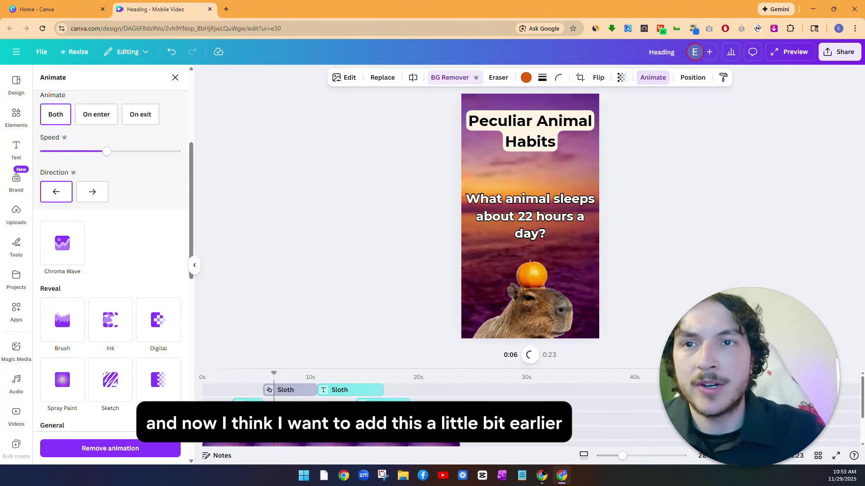
click(207, 391)
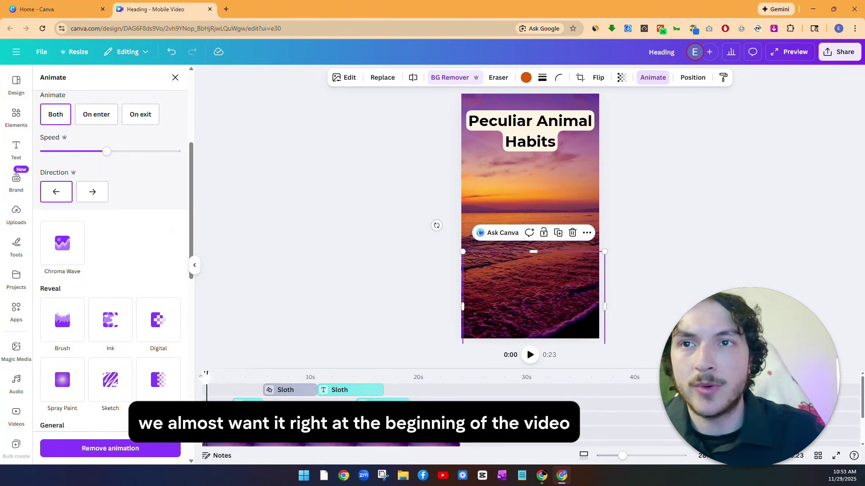
click(202, 379)
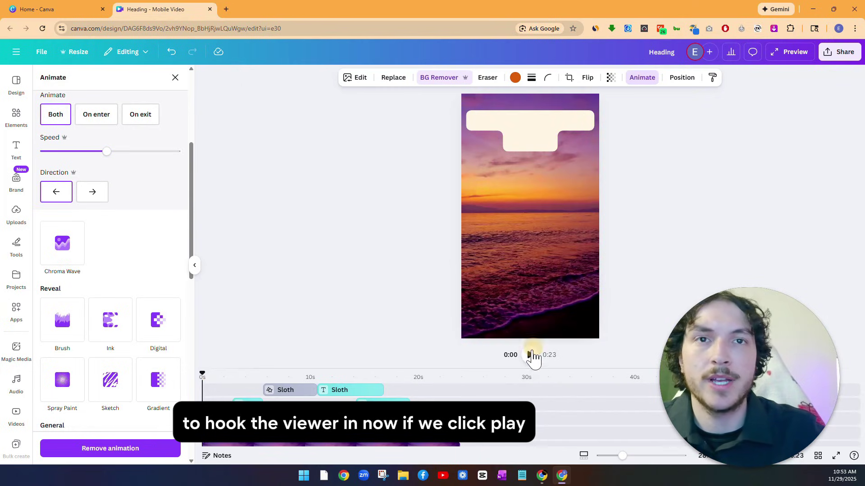
click(531, 356)
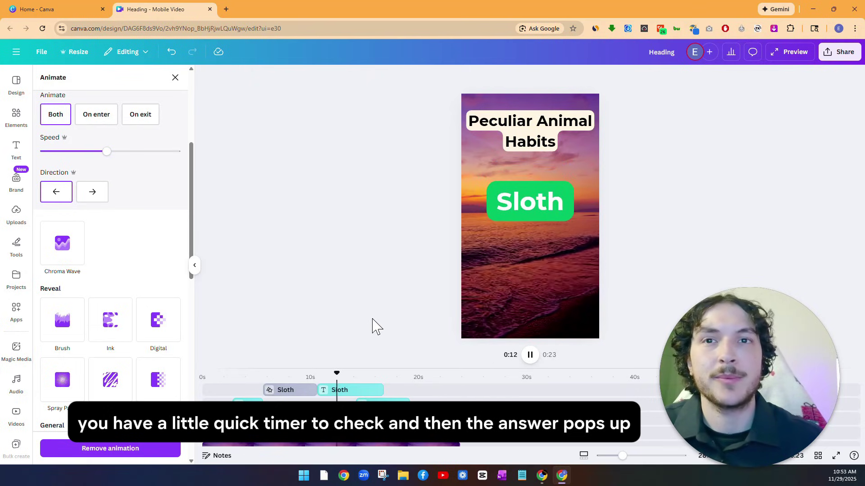
click(530, 356)
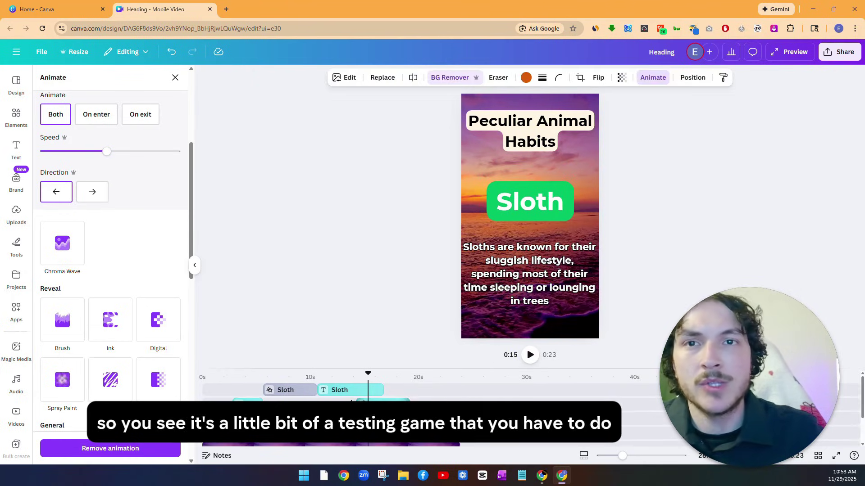
Step: Select the fun-fact text, replay the video from 0:00, then stop at 0:18
click(529, 273)
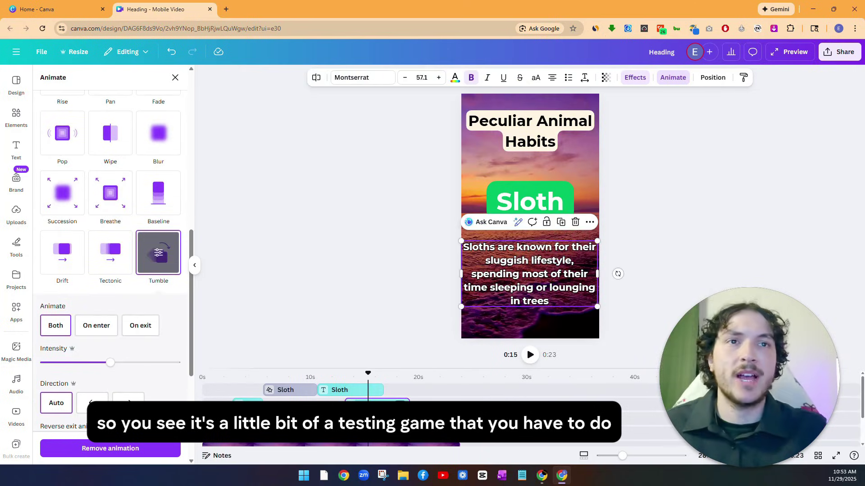
click(205, 398)
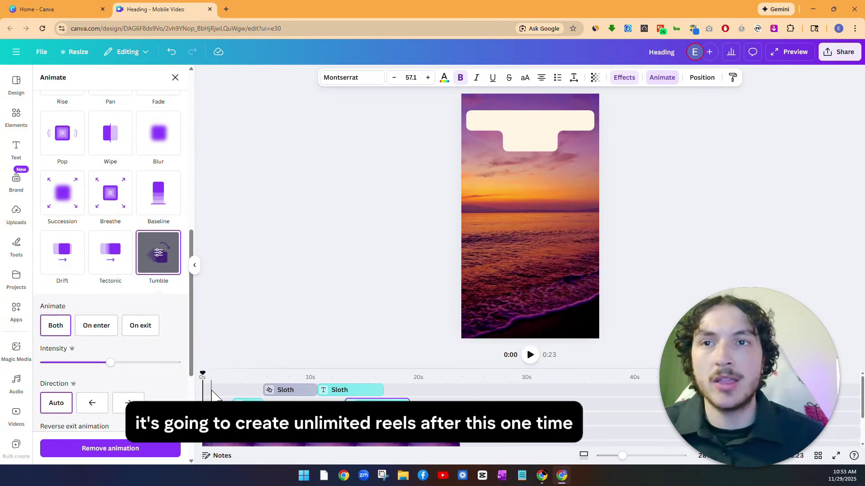
click(531, 355)
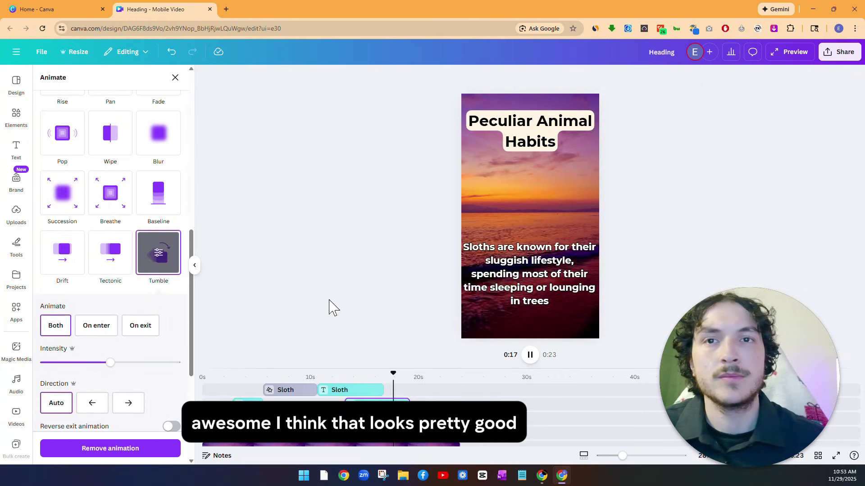
key(space)
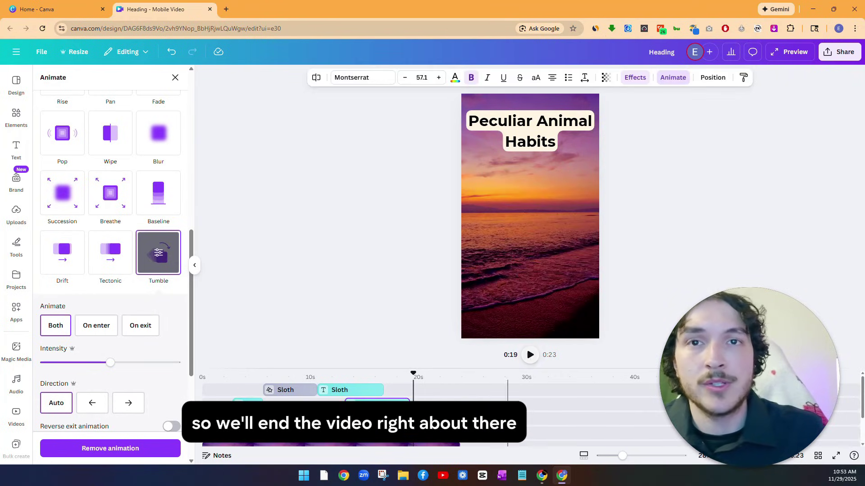
click(408, 381)
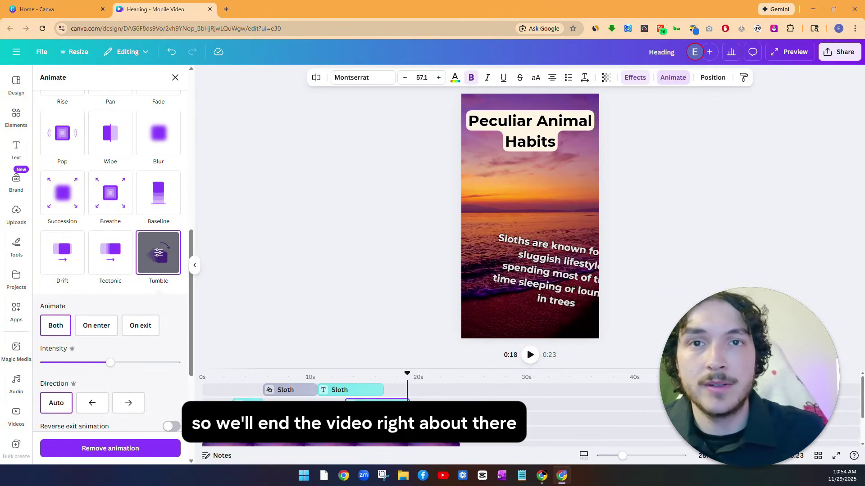
Step: Trim the sunset background clip's end to 19.2 s so the video runs 0:19
click(414, 401)
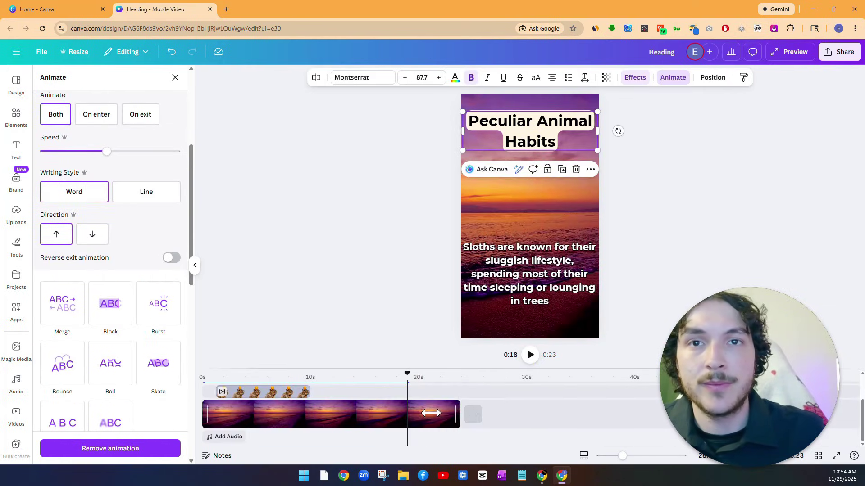
drag(431, 413, 408, 414)
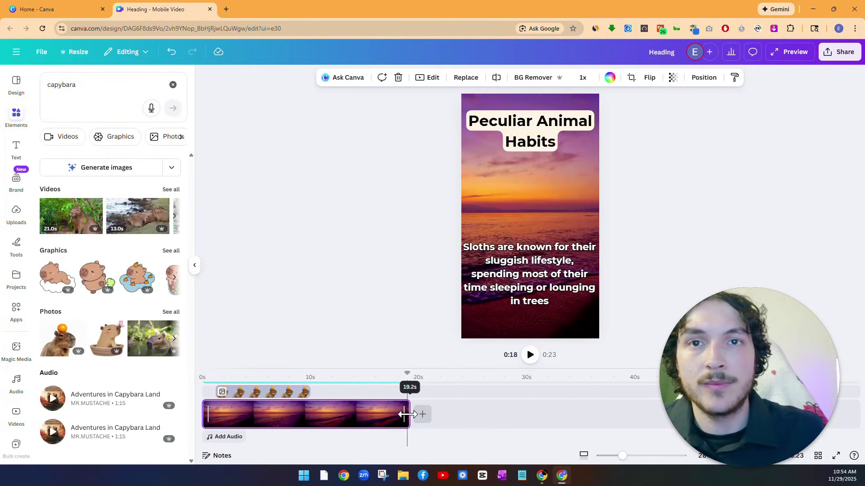
click(363, 335)
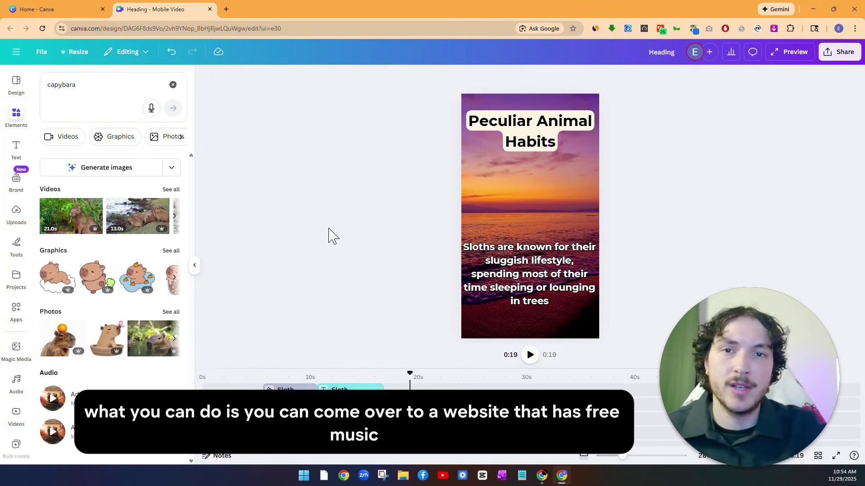
Step: Google 'copyright free music' in a new tab and open Pixabay's royalty-free music page
click(226, 9)
text(f)
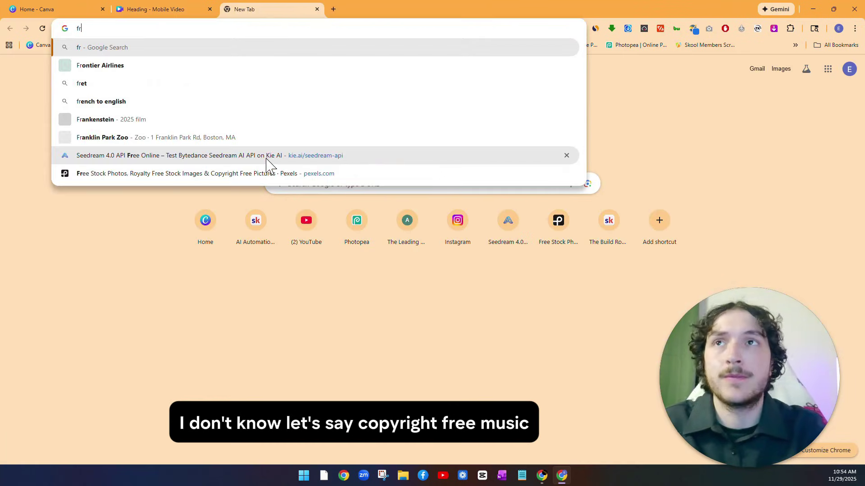
key(BackSpace)
text(copyright f)
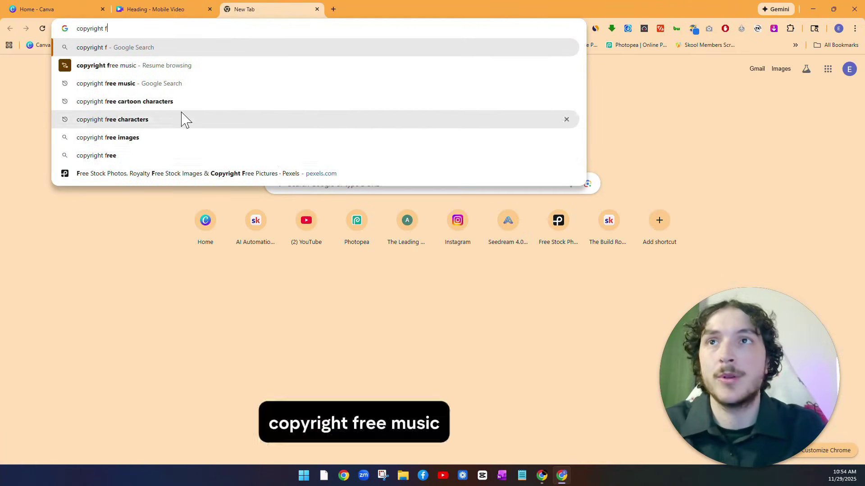
click(186, 85)
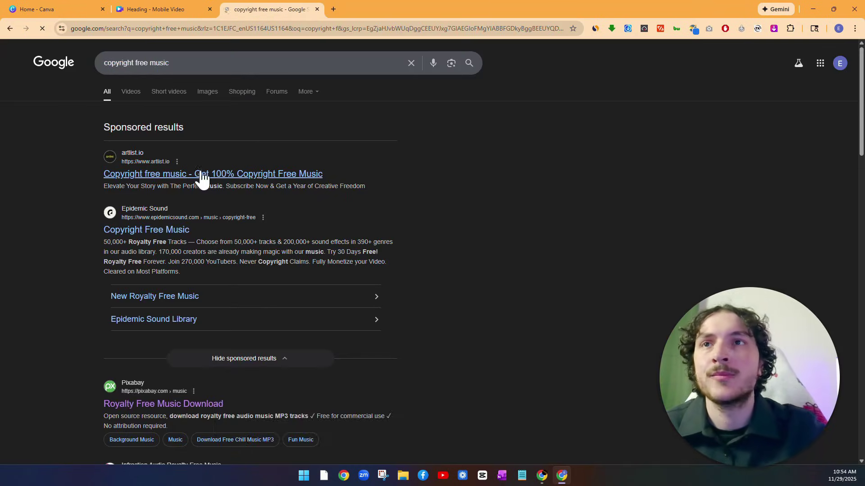
scroll(189, 270, down, 2)
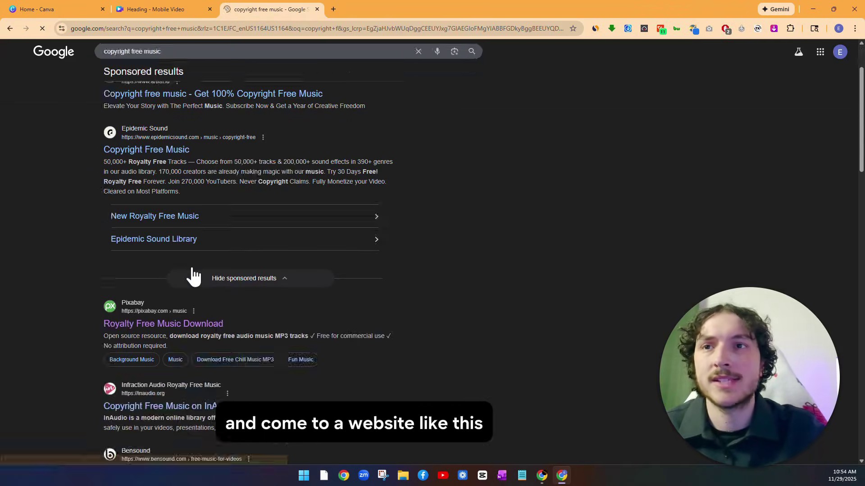
scroll(189, 270, down, 1)
click(185, 315)
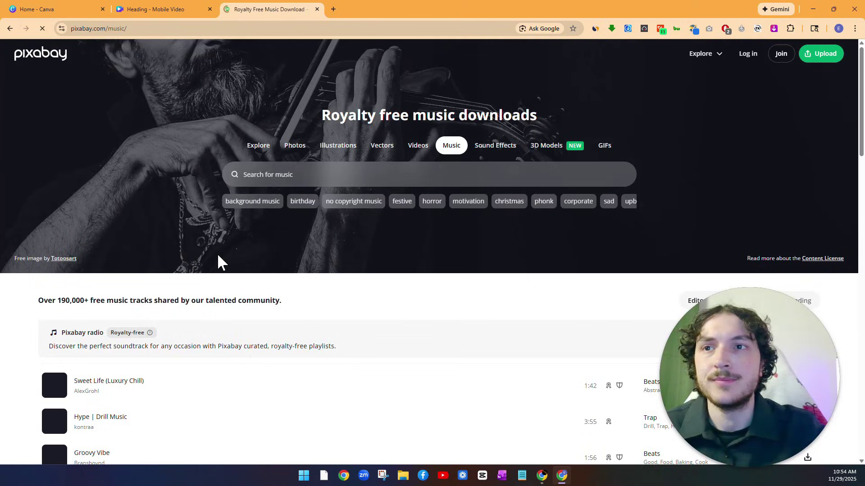
Step: Audition Sweet Life, Vlog Beat Background, Sandbreaker, Embrace and EONA - Emotional Ambient Pop on Pixabay
scroll(217, 266, down, 3)
click(54, 252)
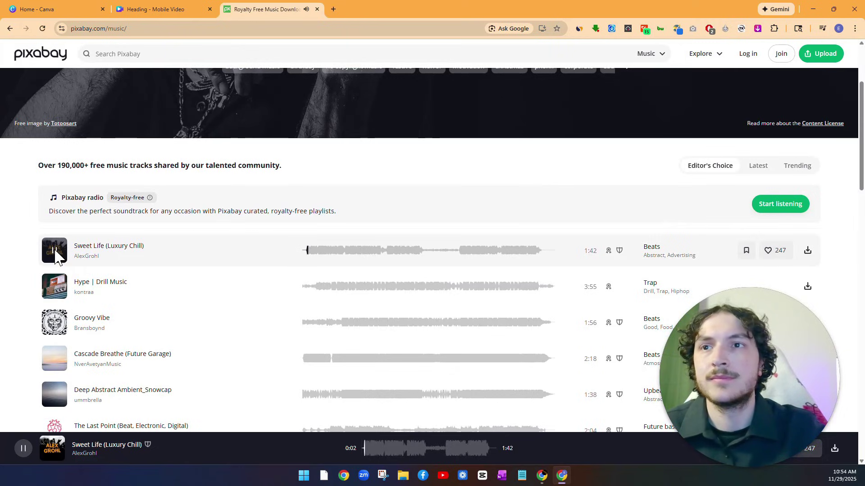
click(55, 253)
scroll(85, 261, down, 7)
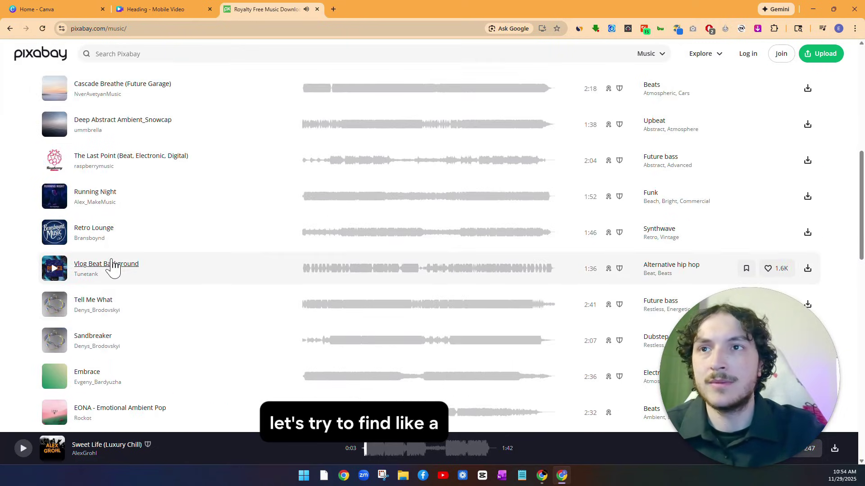
scroll(107, 264, down, 1)
click(55, 178)
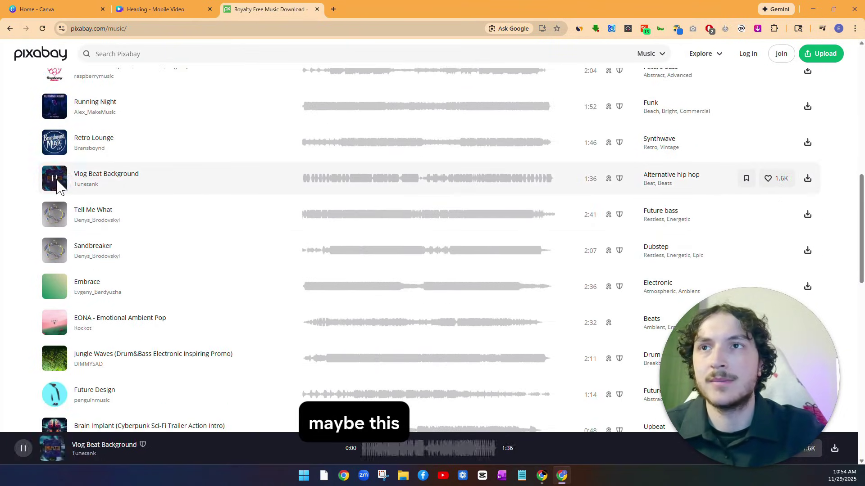
click(55, 251)
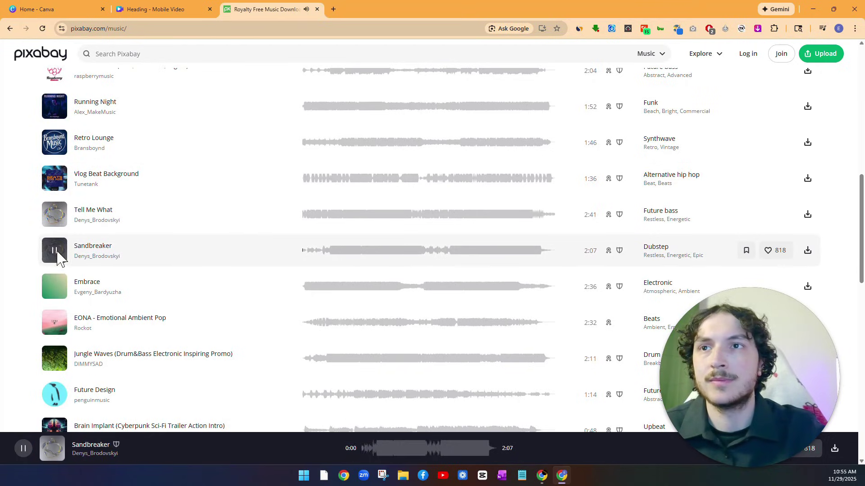
click(55, 286)
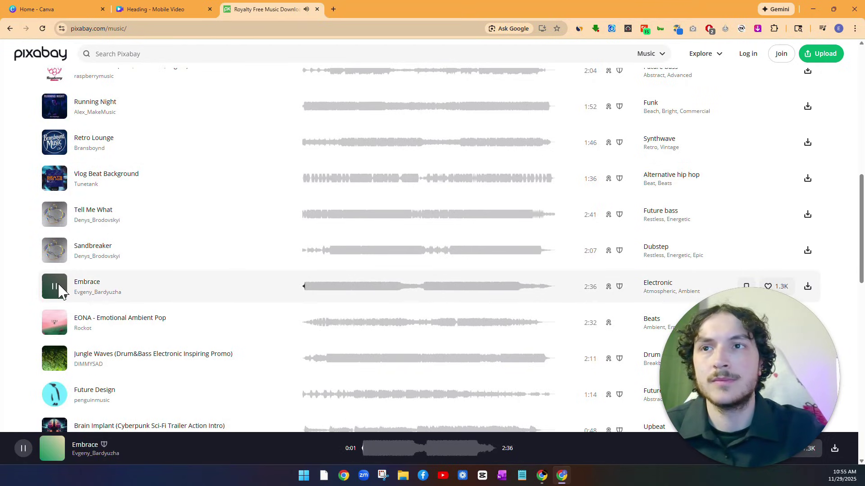
click(55, 322)
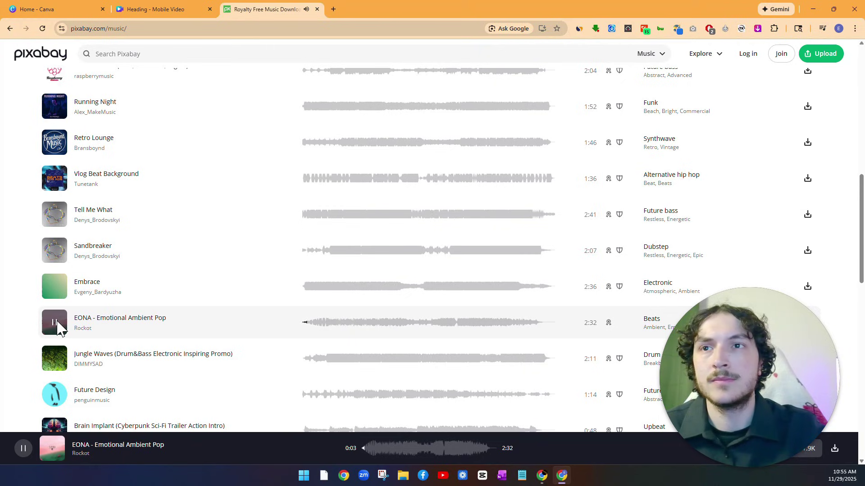
scroll(101, 286, down, 2)
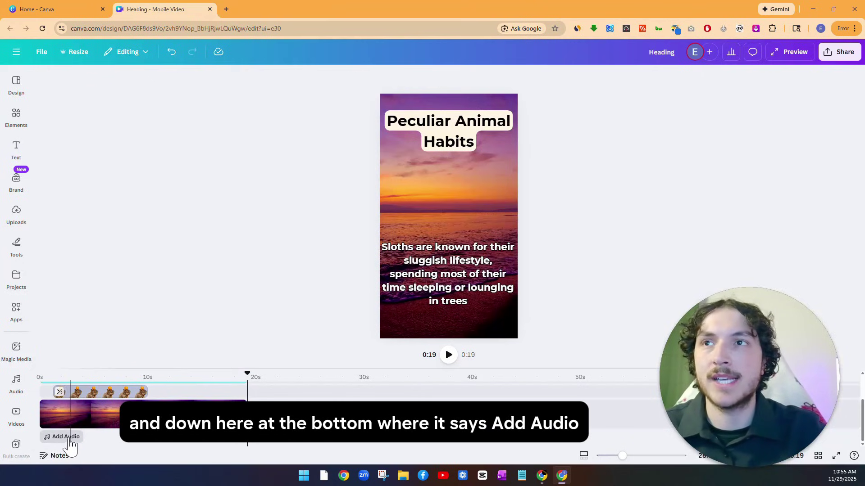
Step: Add the uploaded background-music-2-424599.mp3 track to the video from Uploads
click(16, 215)
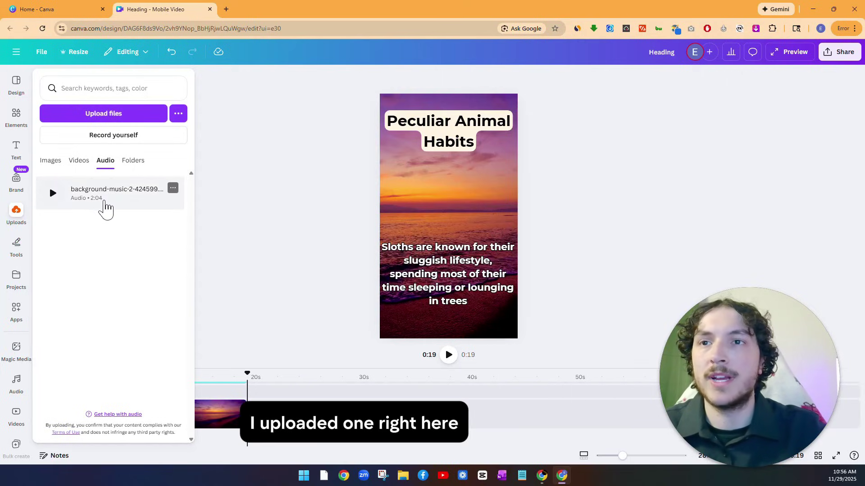
click(231, 303)
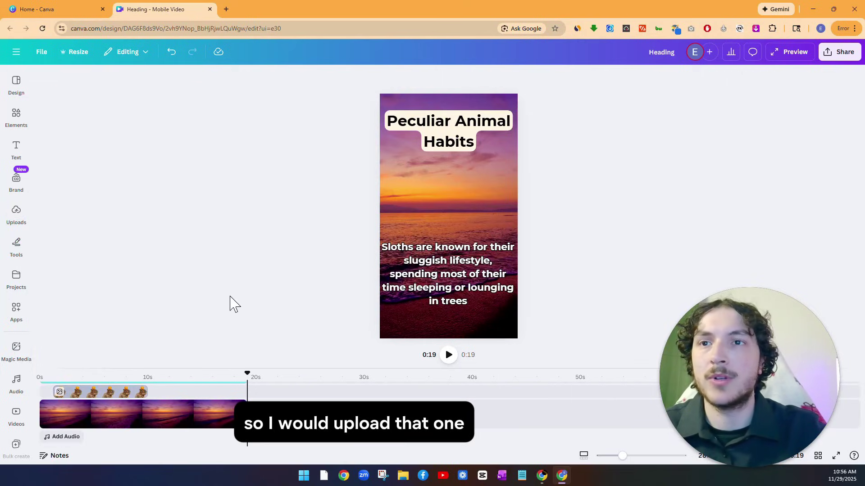
click(62, 435)
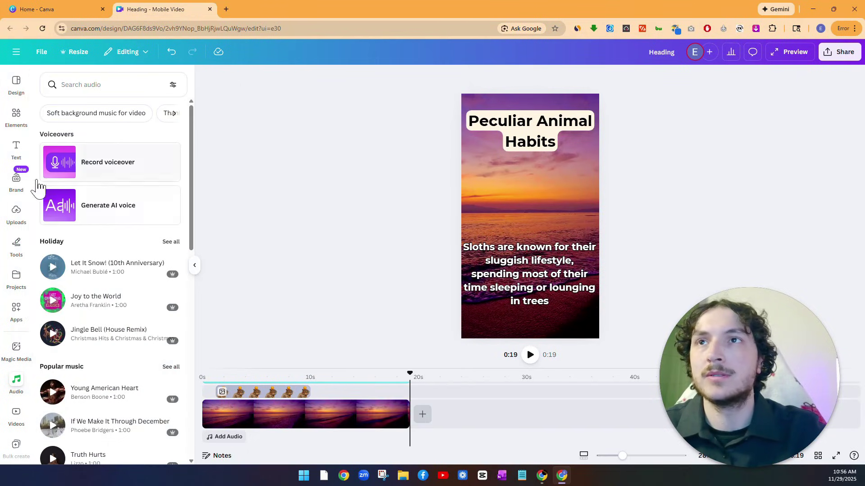
click(17, 215)
click(97, 197)
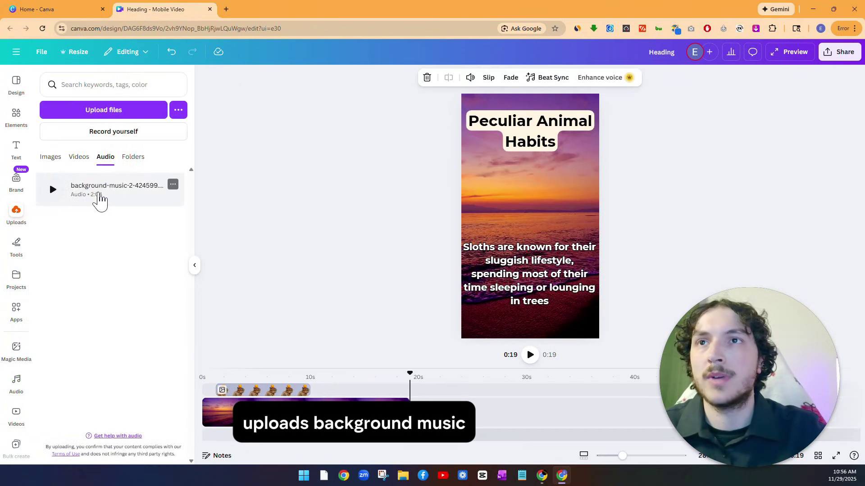
Step: Stretch the music clip on the timeline to span the full 19.2 s video
click(195, 267)
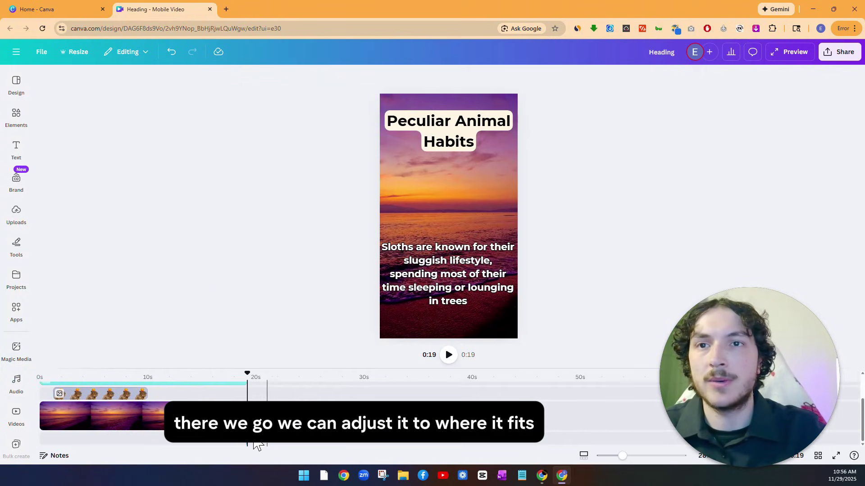
click(239, 444)
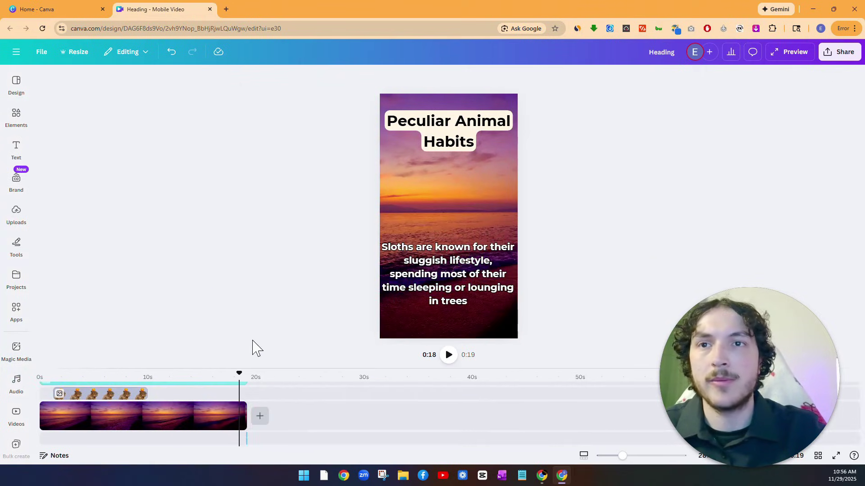
drag(243, 439, 28, 441)
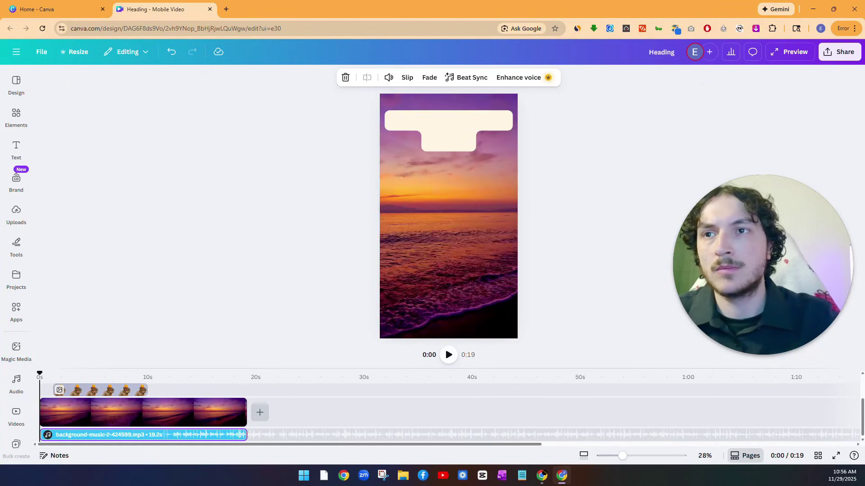
click(245, 337)
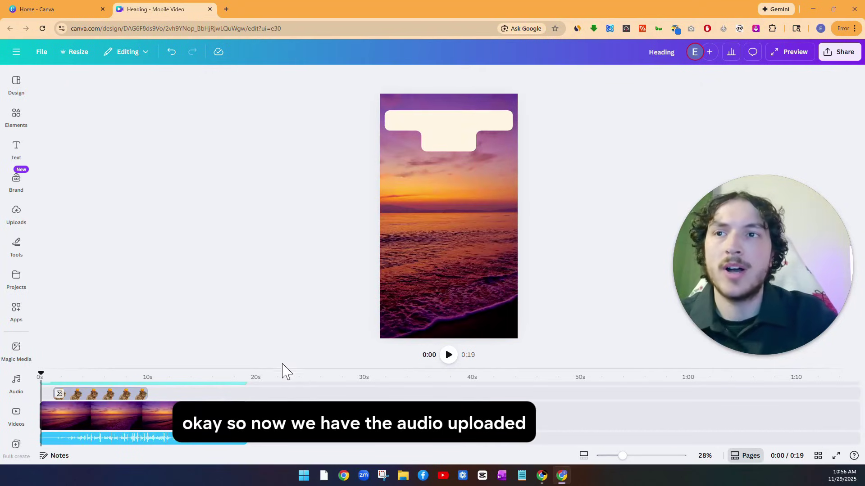
click(448, 355)
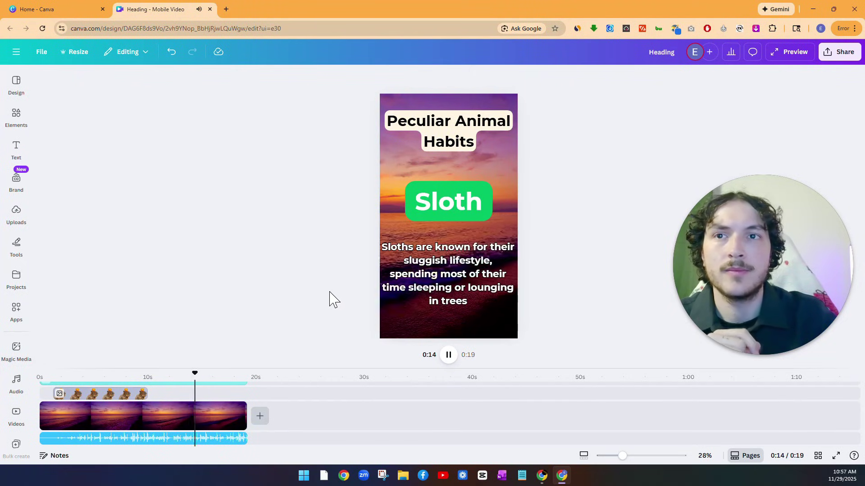
click(449, 355)
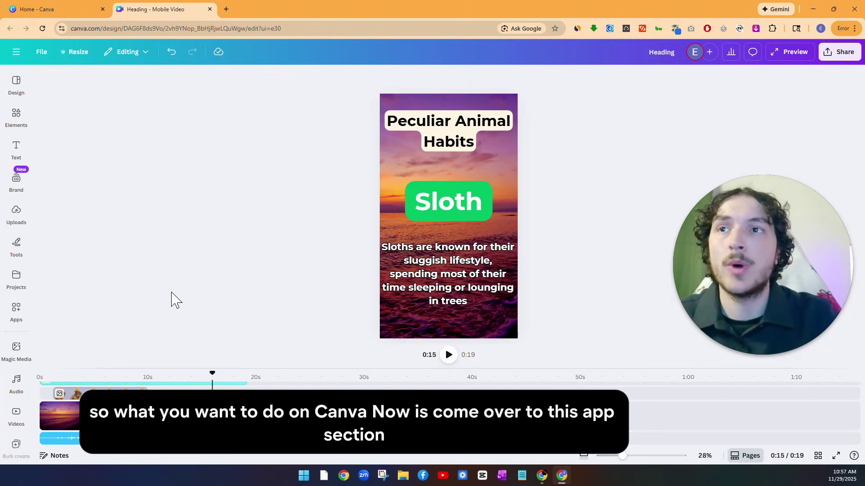
Step: Find the Bulk create app through the Apps search for 'bulk create'
click(16, 311)
click(109, 85)
text(bul)
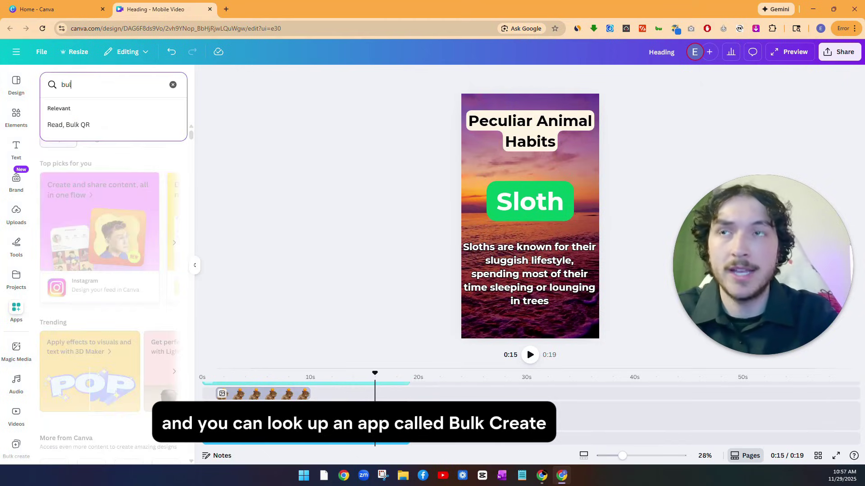
text(k create)
key(Return)
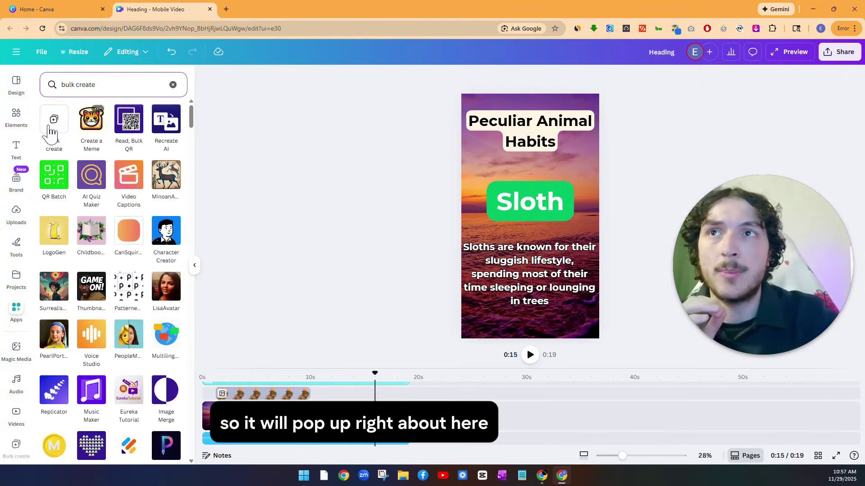
scroll(16, 315, down, 2)
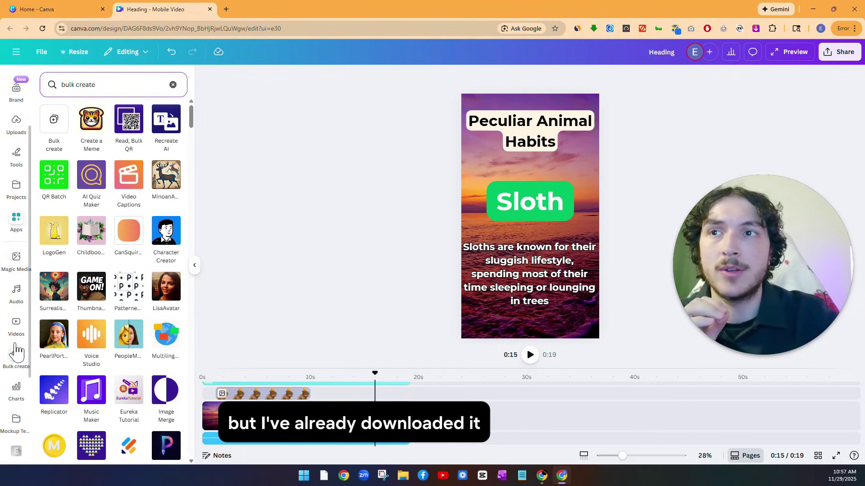
click(17, 357)
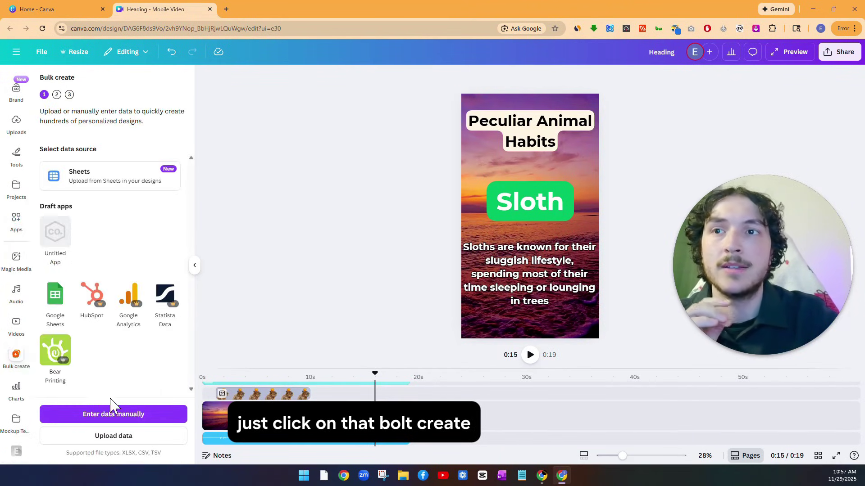
Step: Choose manual data entry, clear the sample table, and return to the YouTube Shorts sheet
click(111, 415)
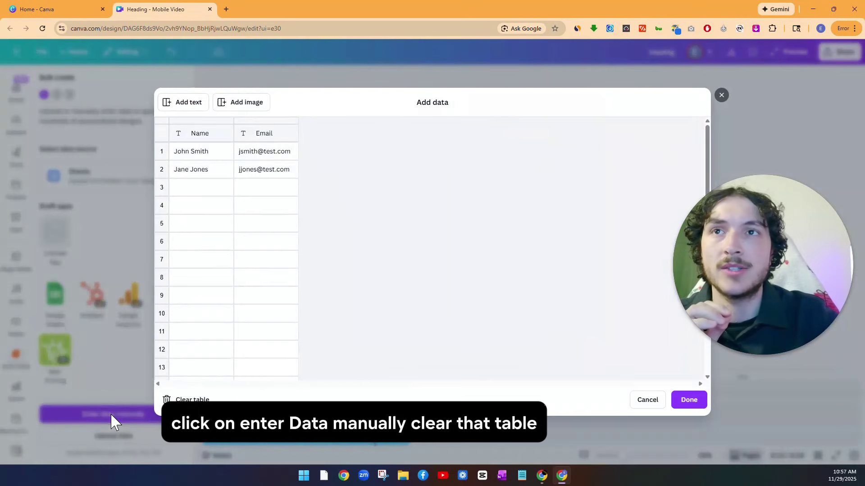
click(191, 400)
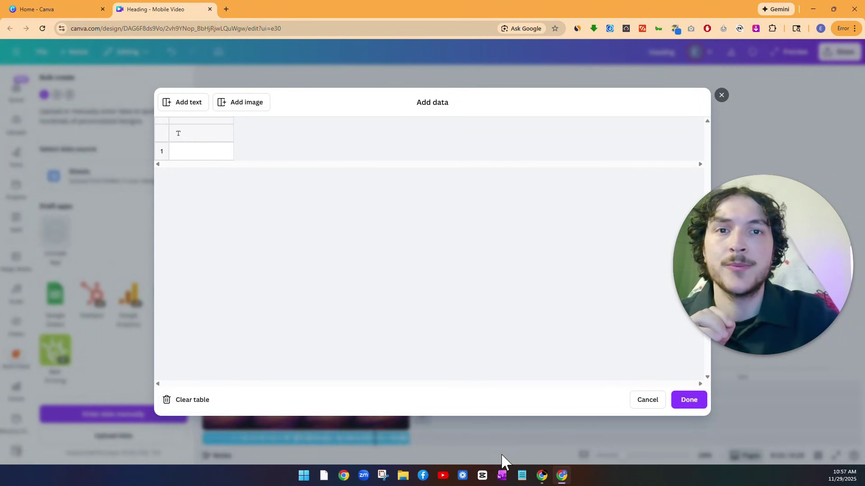
click(542, 477)
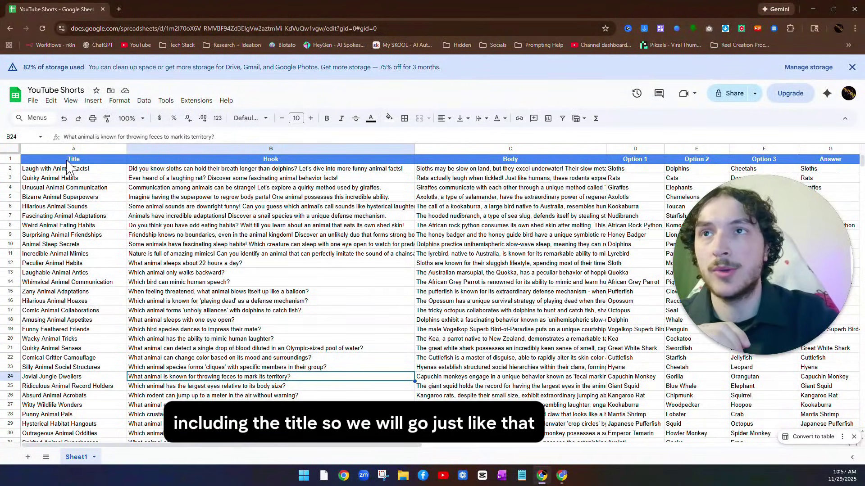
Step: Copy range A1:G29, the header plus 28 quiz rows, to the clipboard
drag(30, 161, 810, 434)
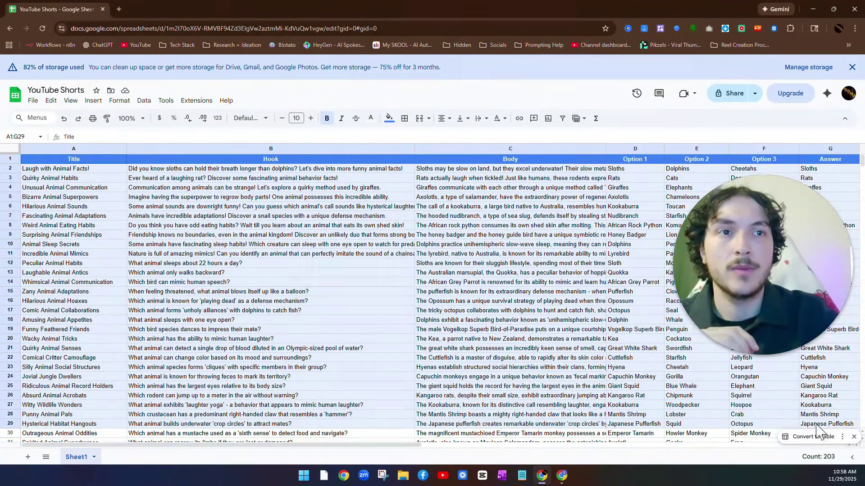
right_click(123, 202)
click(156, 173)
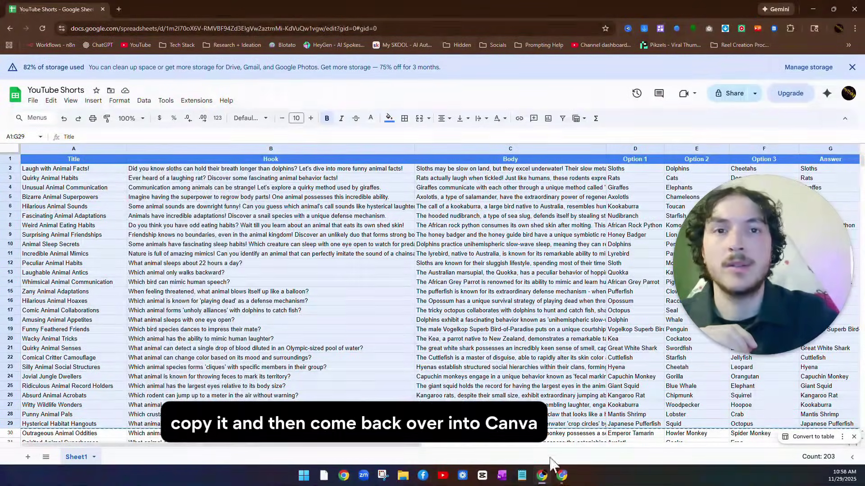
Step: Paste the 28 spreadsheet rows into the Bulk create data table and confirm with Done
click(562, 479)
click(201, 135)
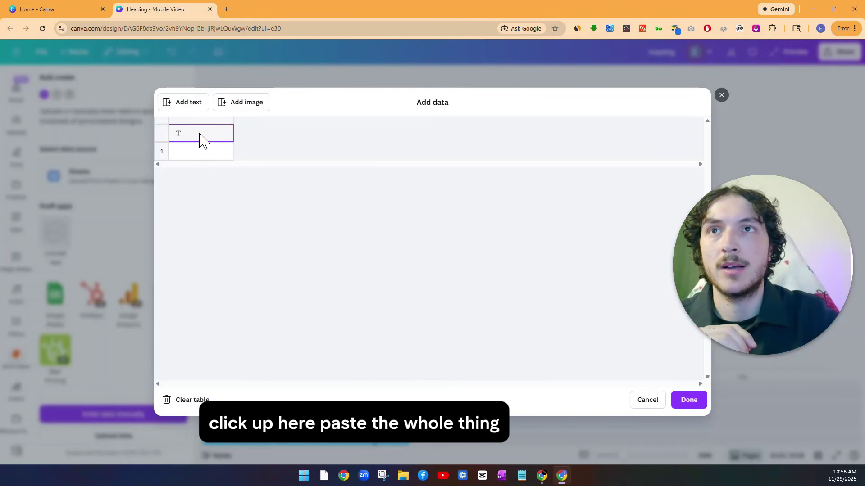
right_click(201, 141)
click(236, 175)
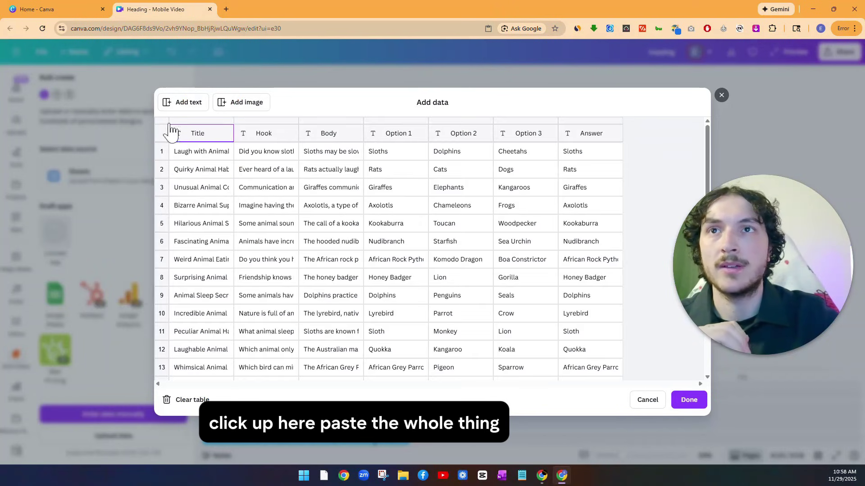
scroll(455, 242, down, 3)
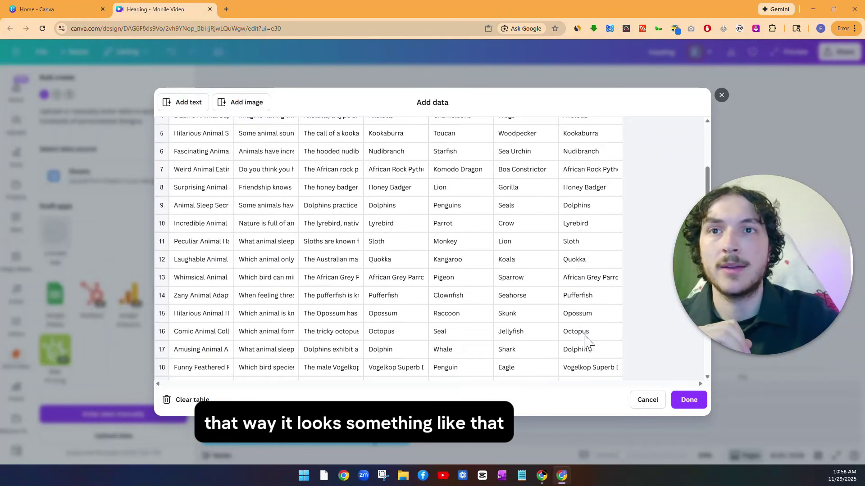
click(687, 400)
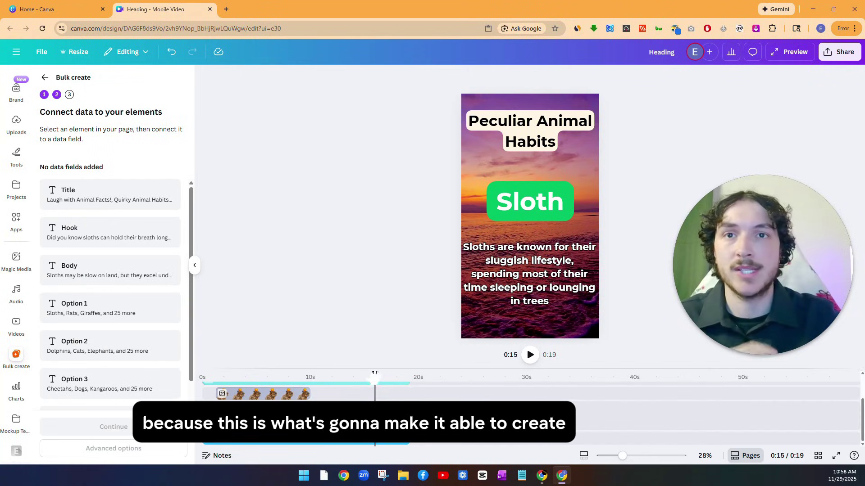
Step: Rewind the timeline to about 1 second, check the sheet's columns, and select the Peculiar Animal Habits heading
drag(374, 373, 202, 373)
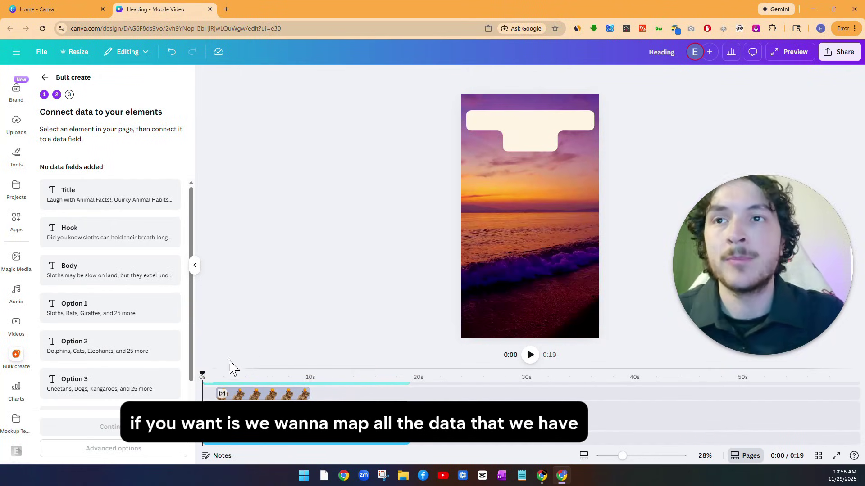
click(212, 373)
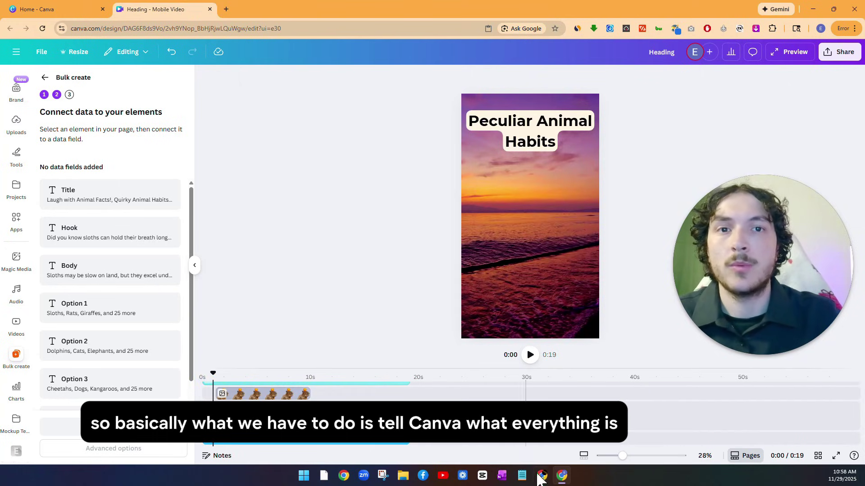
mouse_move(542, 477)
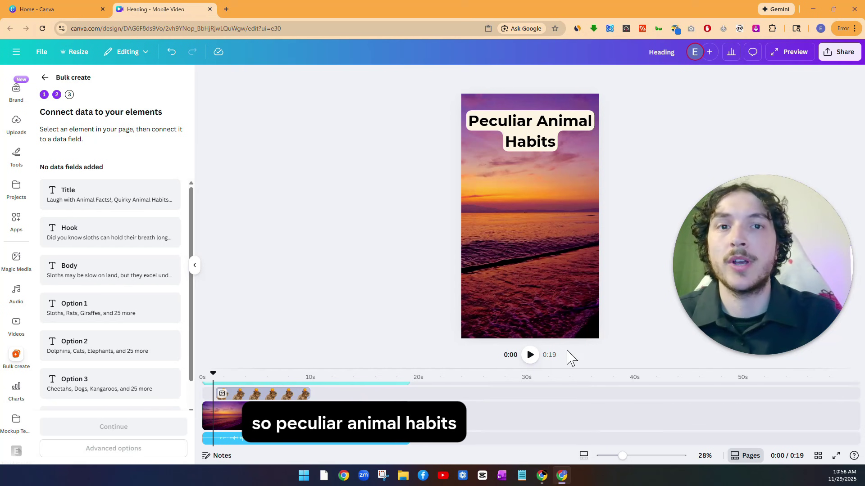
click(543, 476)
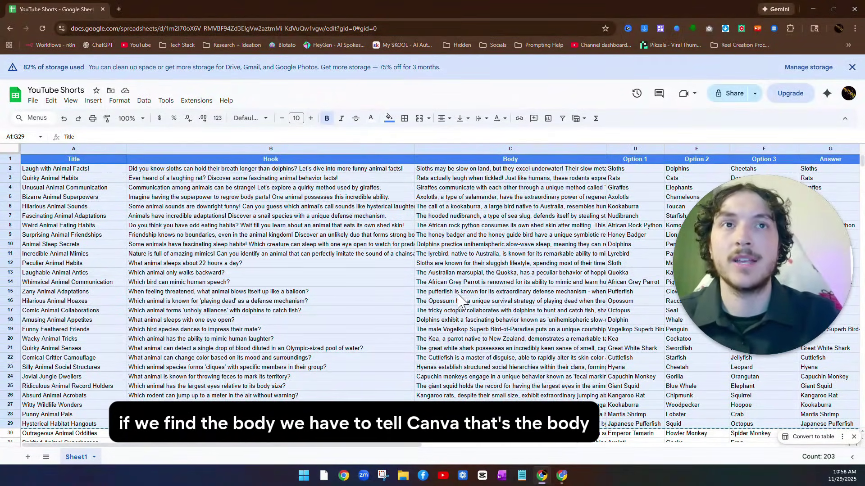
click(562, 475)
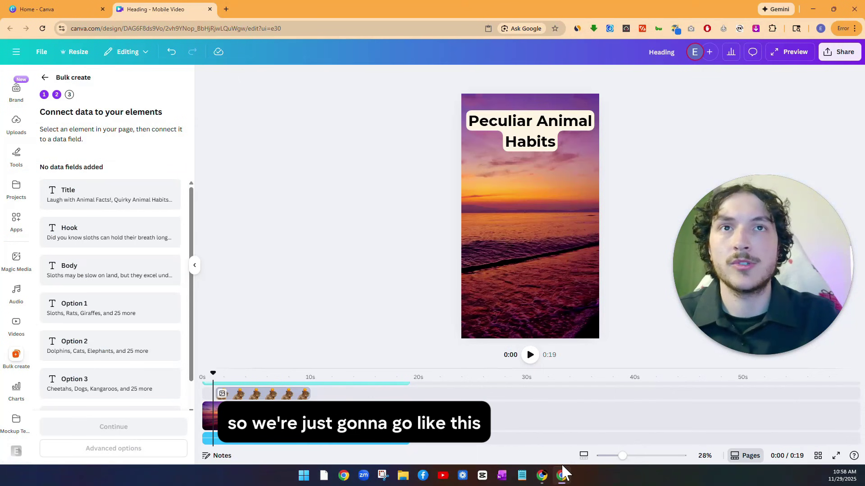
click(528, 128)
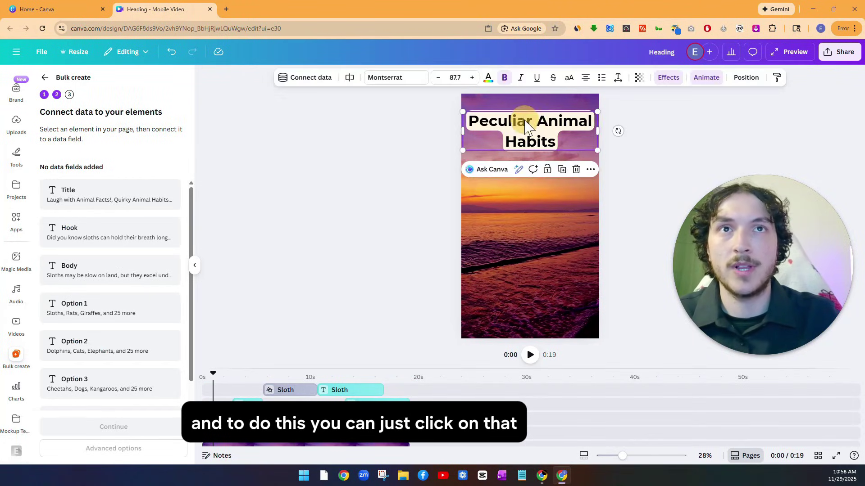
Step: Connect the Peculiar Animal Habits heading to the Title data field
right_click(530, 127)
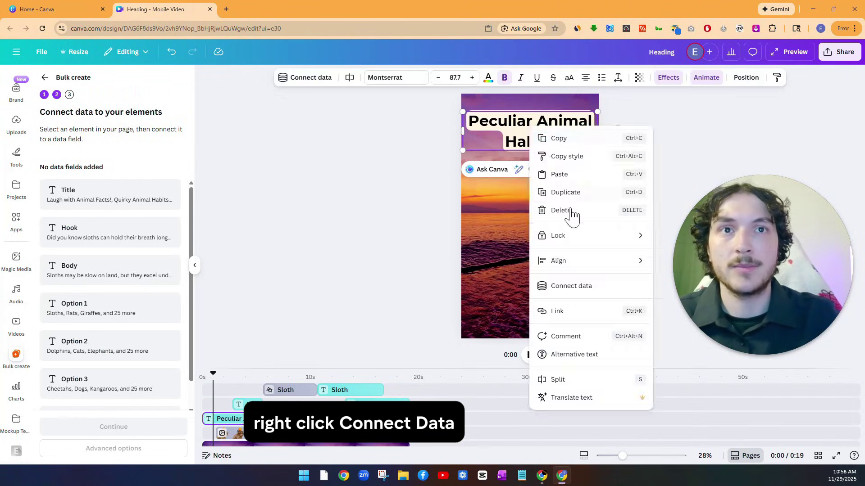
click(587, 292)
click(569, 187)
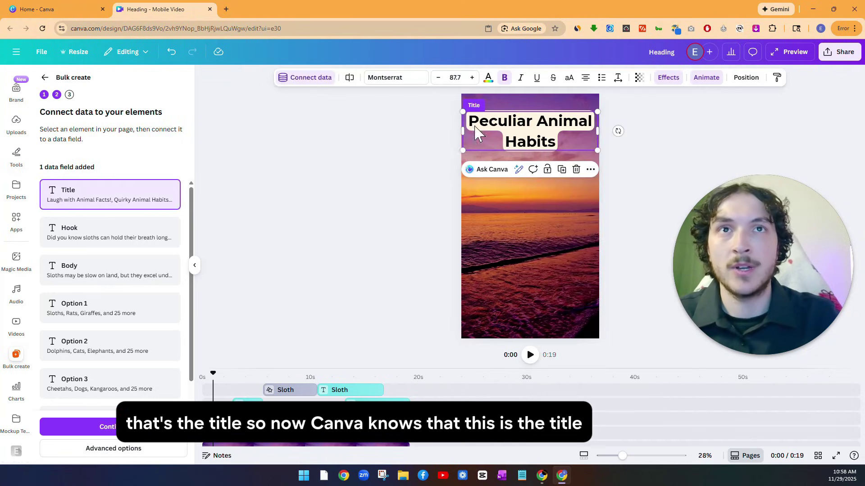
Step: Connect the 22-hours question text at 0:04 to the Hook data field
click(249, 401)
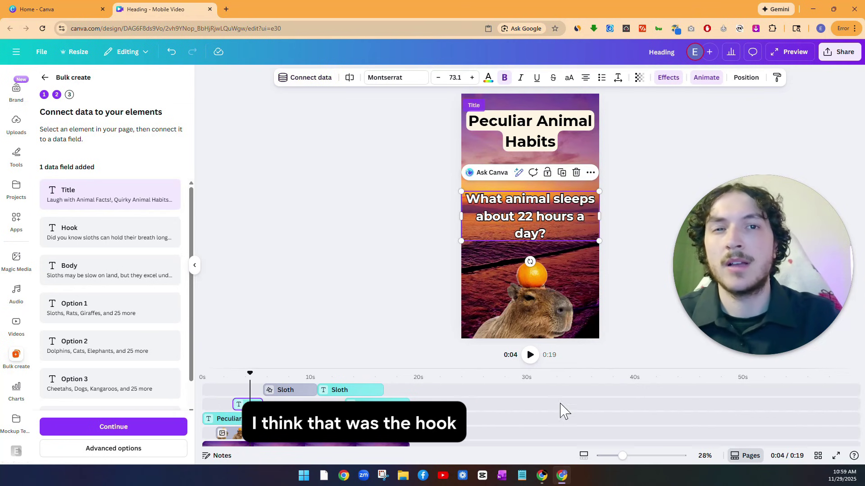
click(541, 475)
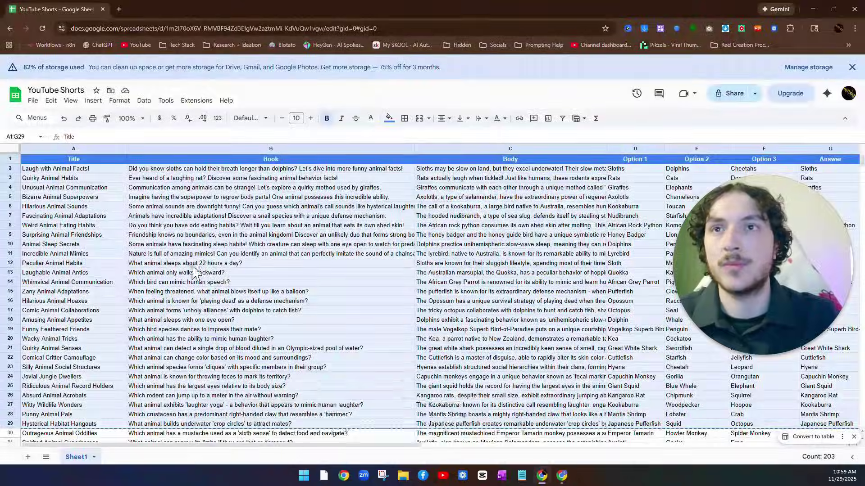
click(563, 476)
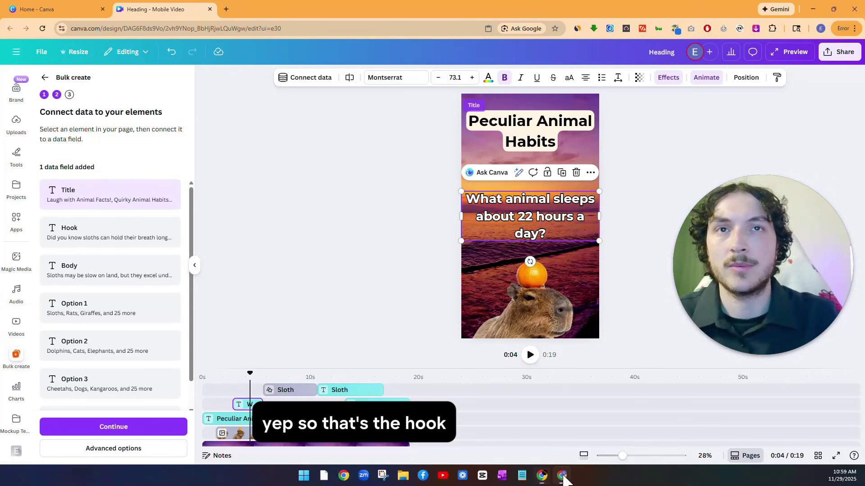
right_click(547, 216)
click(590, 345)
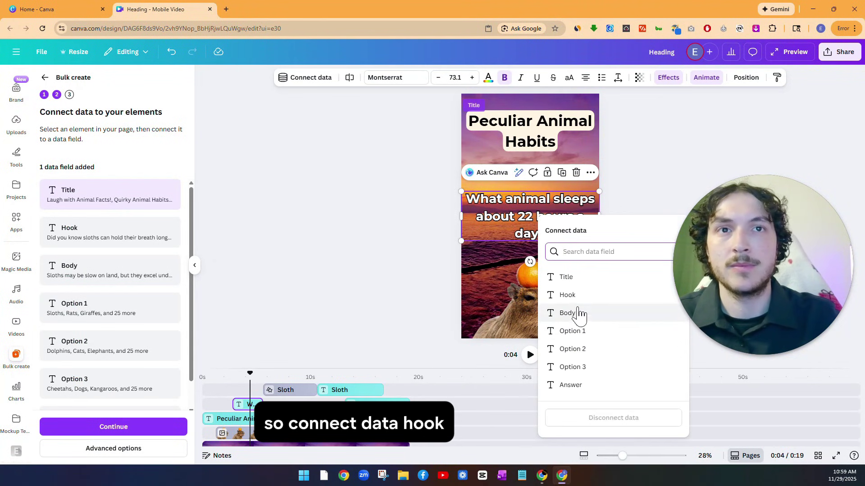
click(569, 296)
Step: Ungroup the Sloth, Monkey, Lion answer group and link the Sloth text to Option 1
click(280, 390)
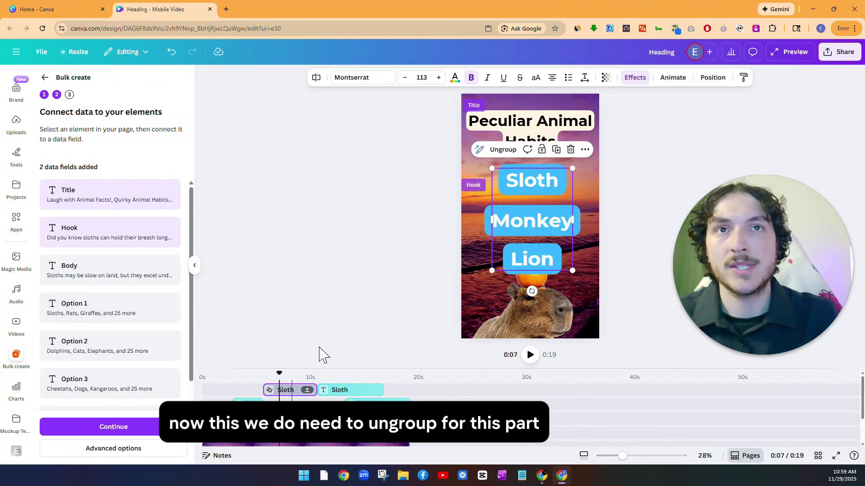
click(333, 196)
click(524, 187)
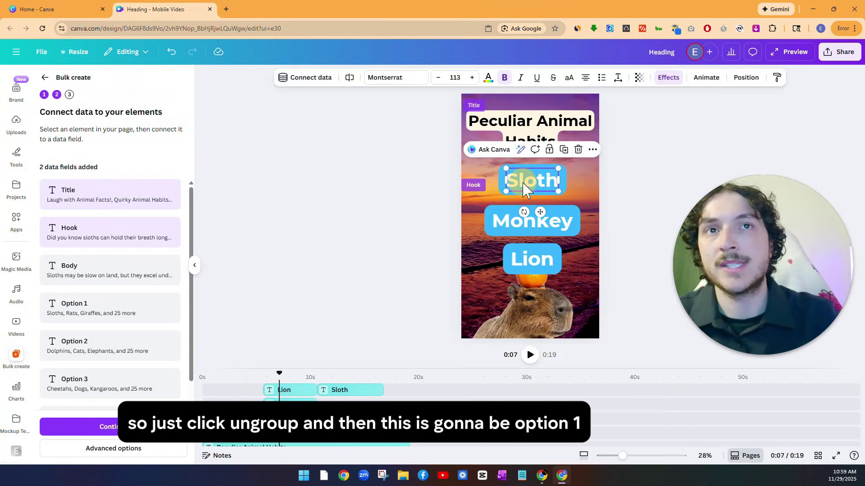
right_click(527, 183)
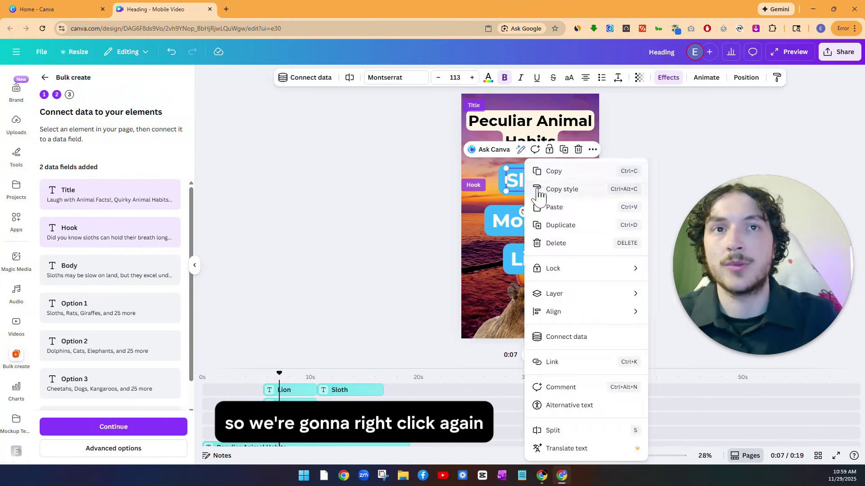
click(576, 339)
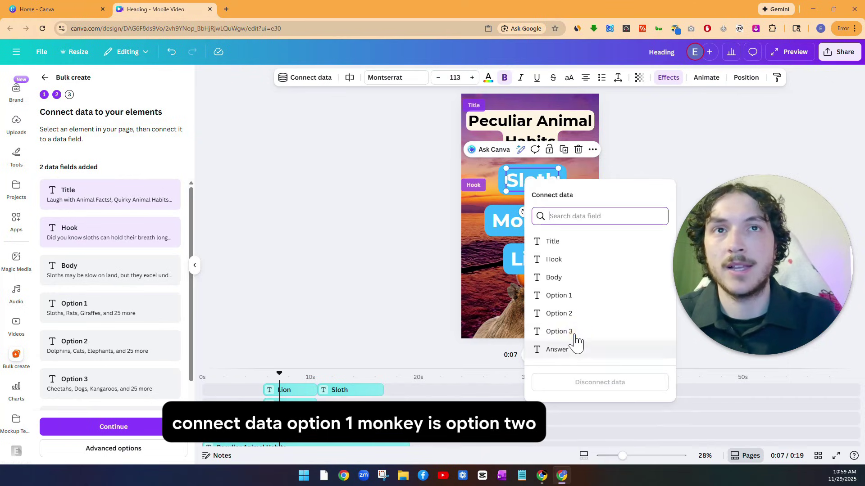
click(565, 296)
Step: Link the Monkey text to Option 2 and the Lion text to Option 3
click(561, 223)
right_click(561, 223)
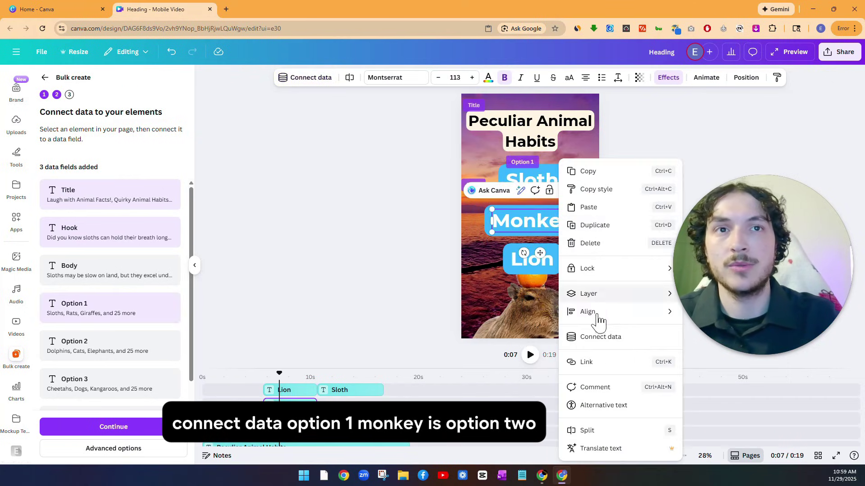
click(602, 336)
click(593, 351)
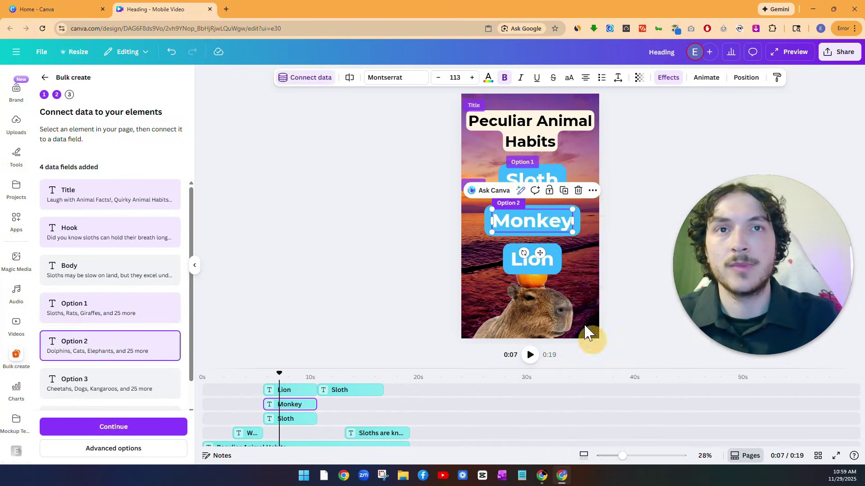
click(538, 261)
right_click(541, 260)
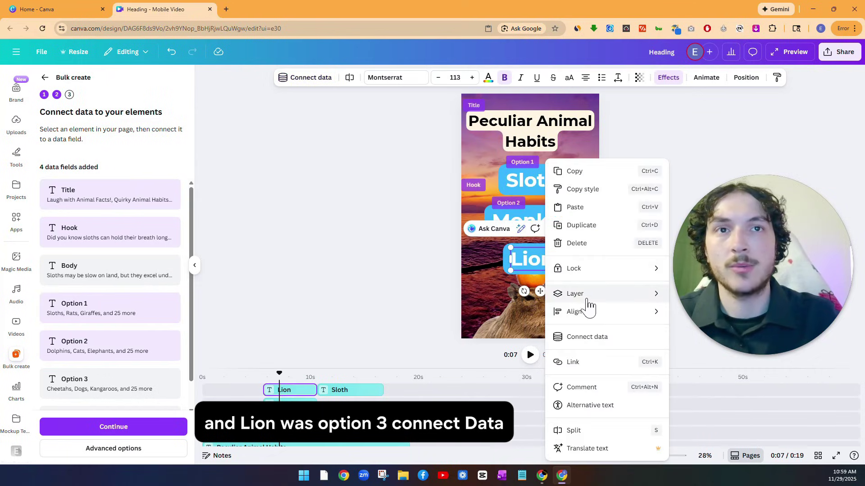
click(586, 339)
click(585, 391)
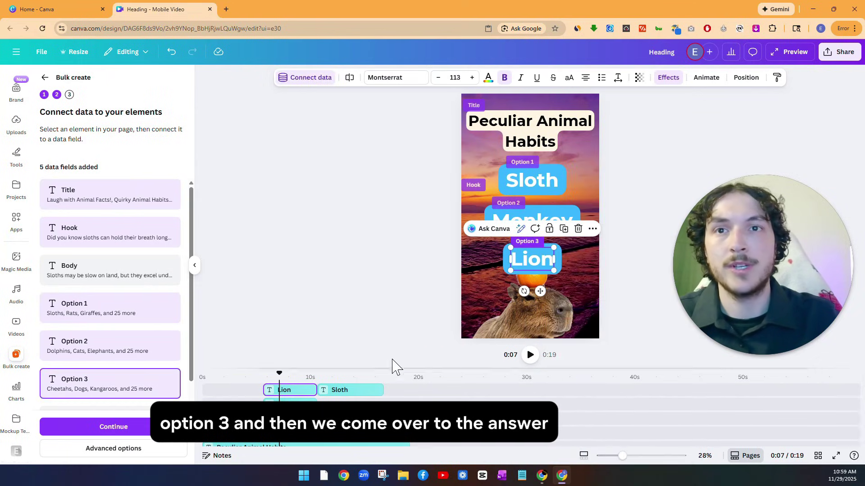
Step: Link the 0:13 answer text to the Answer field and the 0:17 body text to Body
click(352, 391)
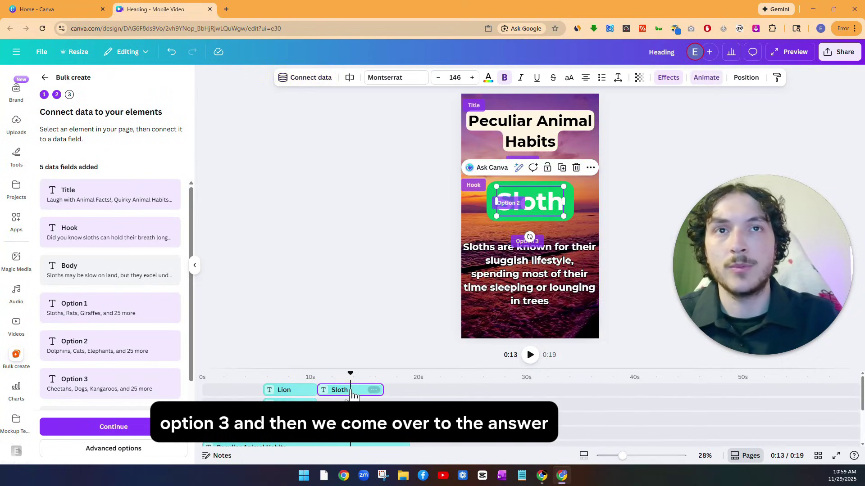
right_click(545, 204)
click(587, 339)
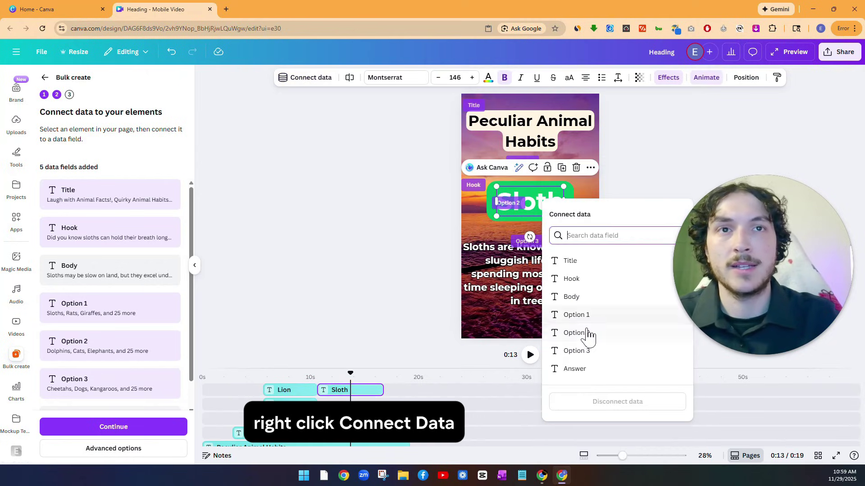
click(579, 370)
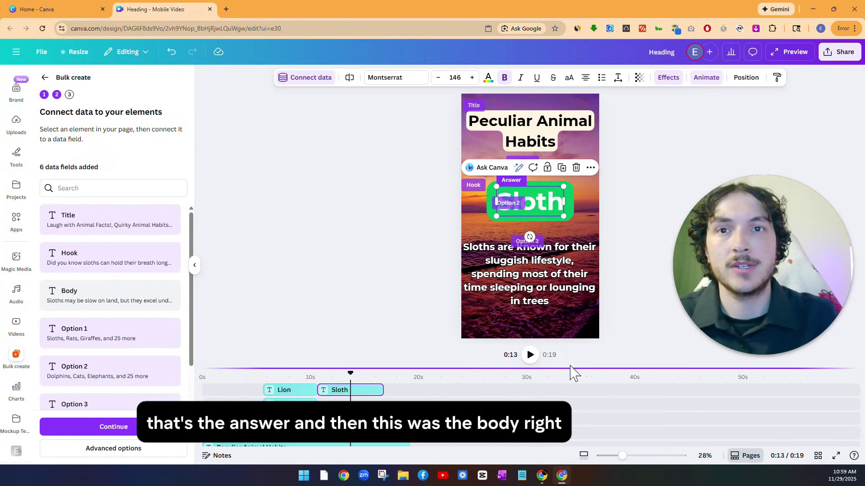
click(389, 443)
right_click(390, 445)
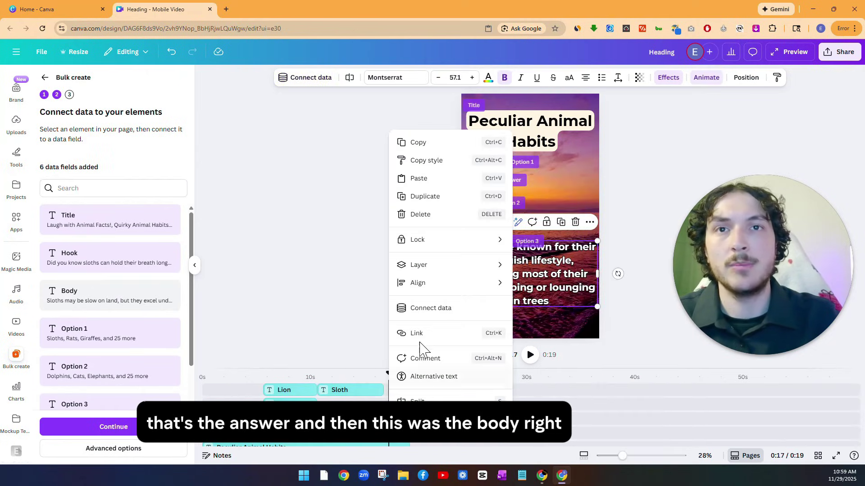
click(439, 308)
click(427, 311)
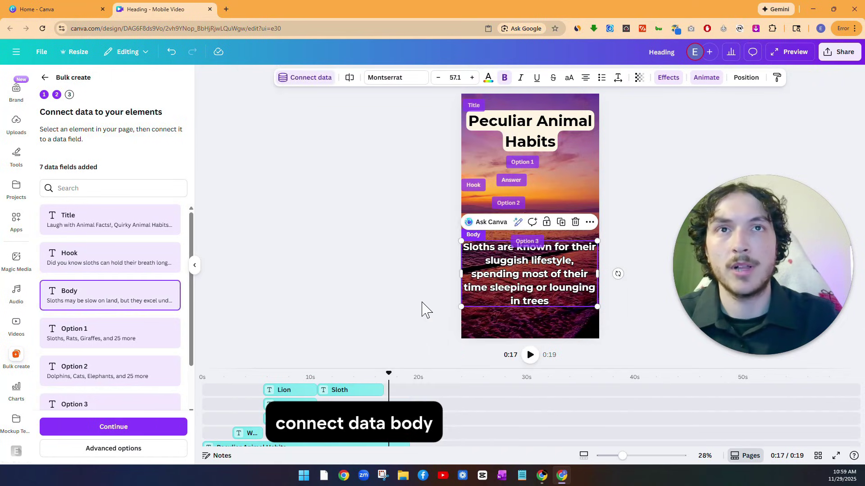
click(362, 256)
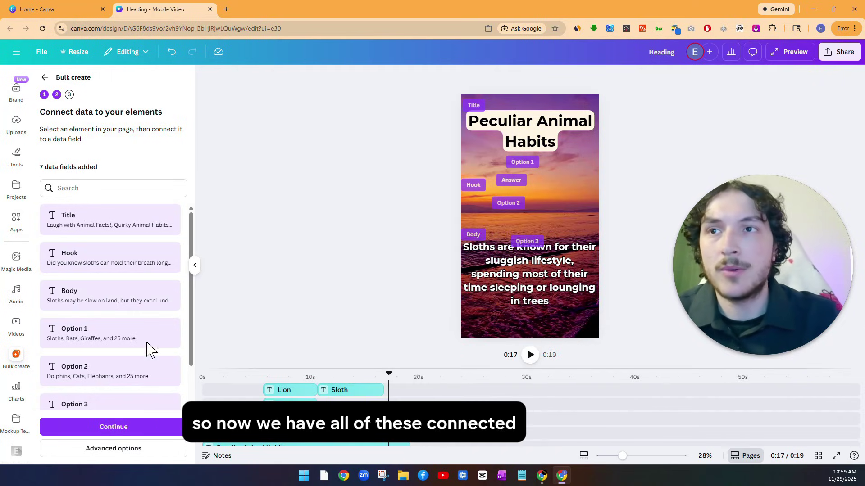
Step: Continue to Apply data with all rows selected and create the 28 quiz designs
scroll(97, 316, down, 2)
scroll(95, 293, up, 2)
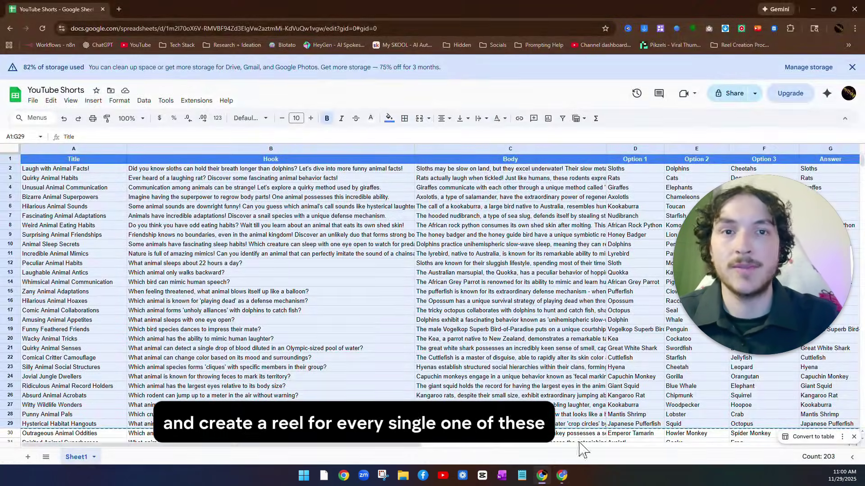
click(562, 475)
click(147, 428)
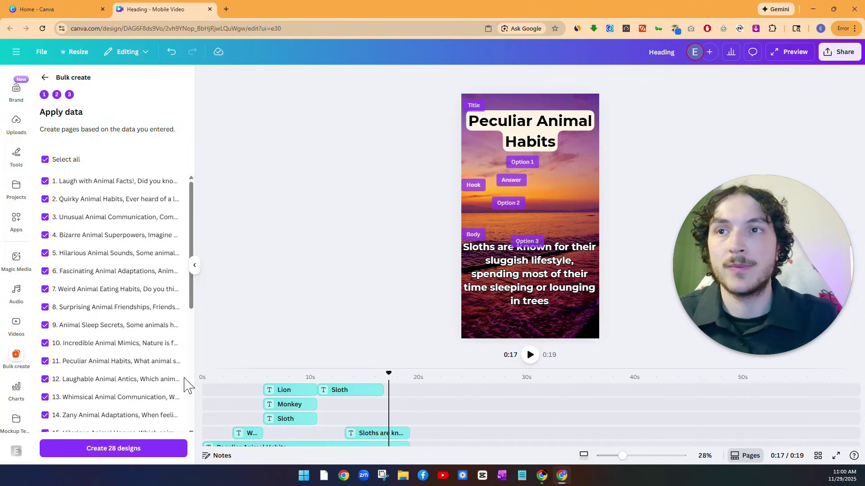
scroll(68, 194, down, 5)
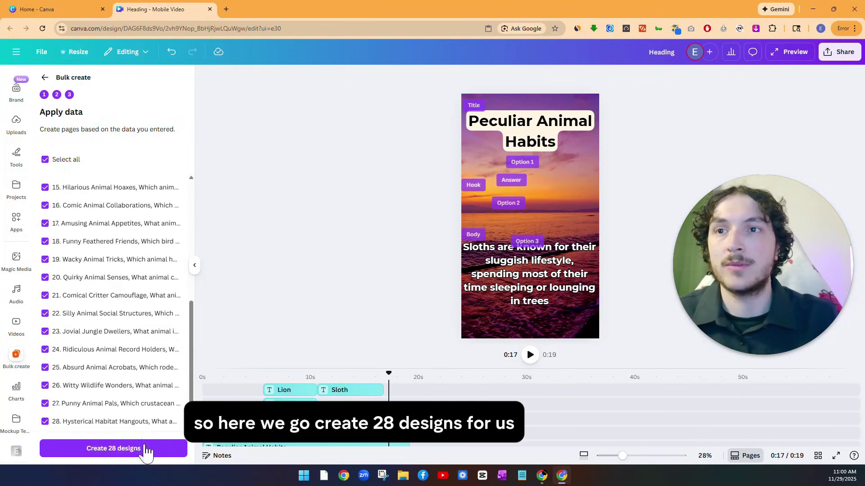
click(114, 448)
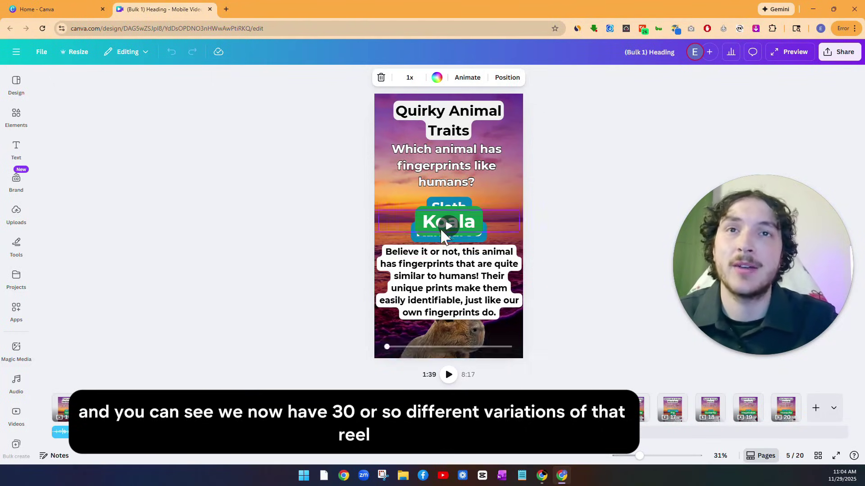
Step: Play and pause the page 4 quiz preview, then show the page 10 Crazy Animal Friends quiz
click(448, 375)
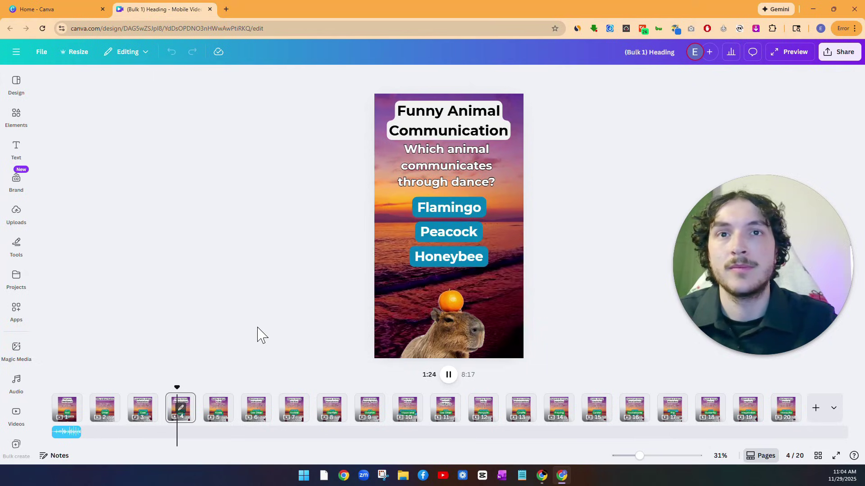
click(449, 374)
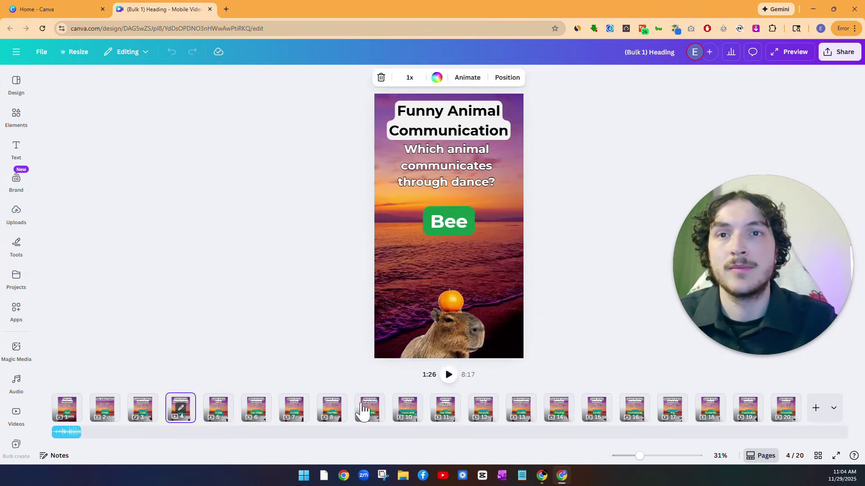
click(332, 409)
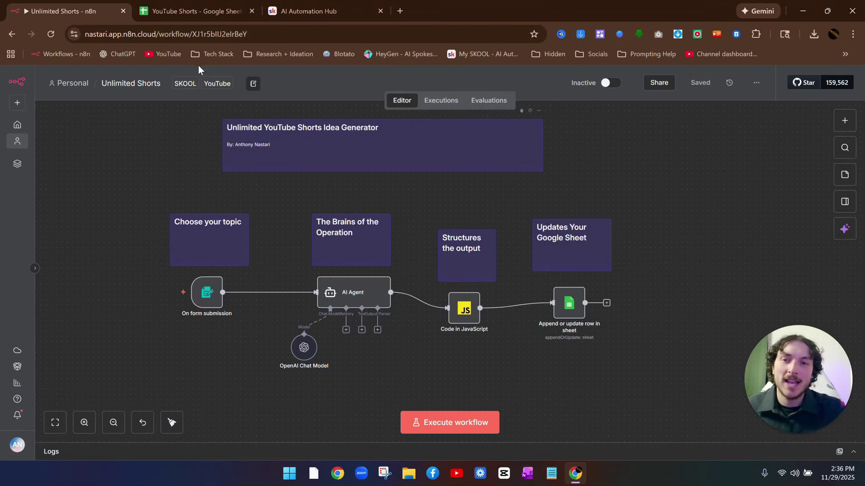
Step: Switch via the YouTube Shorts spreadsheet tab to the AI Automation Hub Skool community tab
click(196, 14)
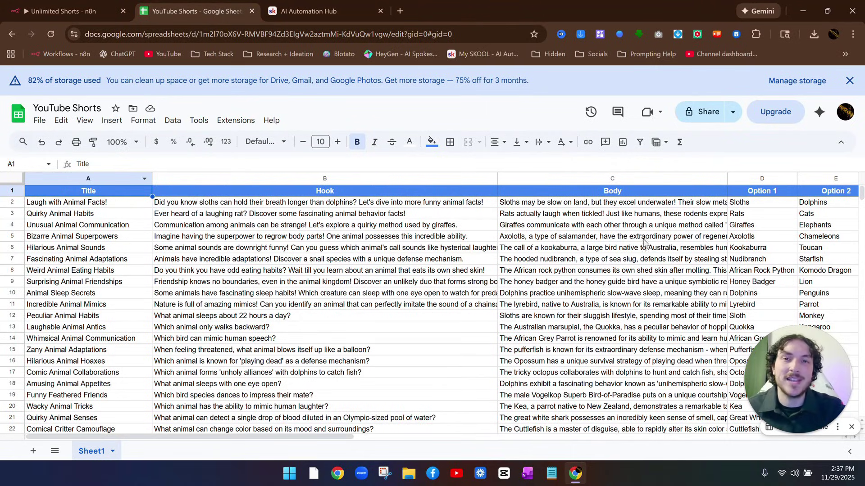
click(310, 10)
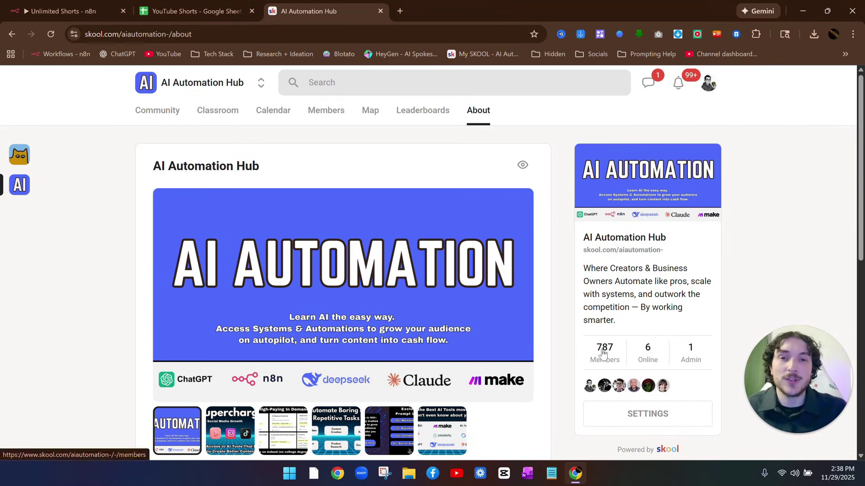
Step: Show the AI Automation Hub community's member Map on Skool
click(375, 118)
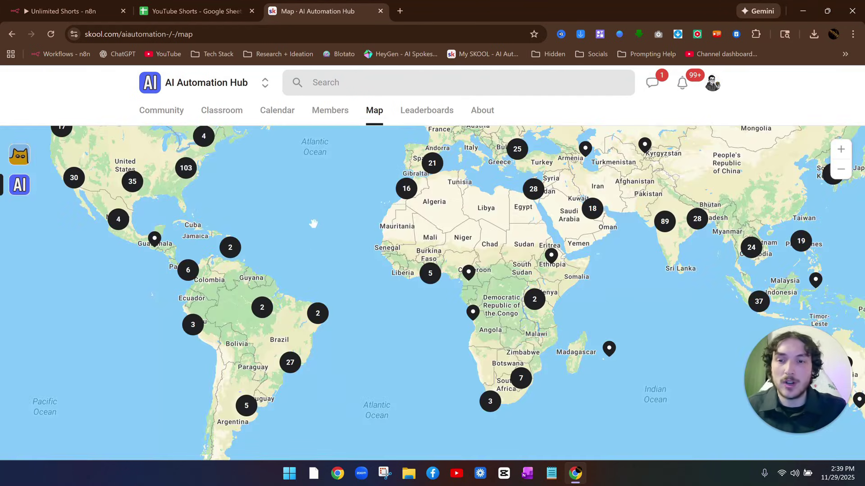
Step: Pan the member map, browse the Classroom's automation courses, then return to the About page
drag(310, 221, 329, 269)
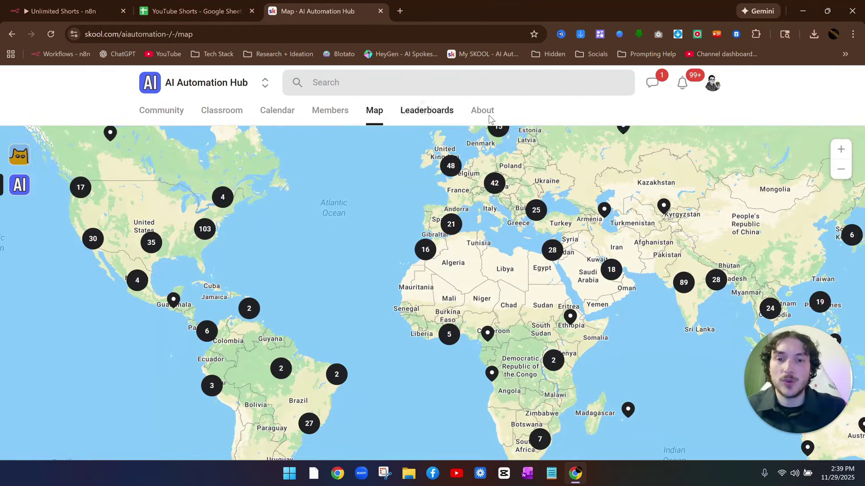
click(218, 116)
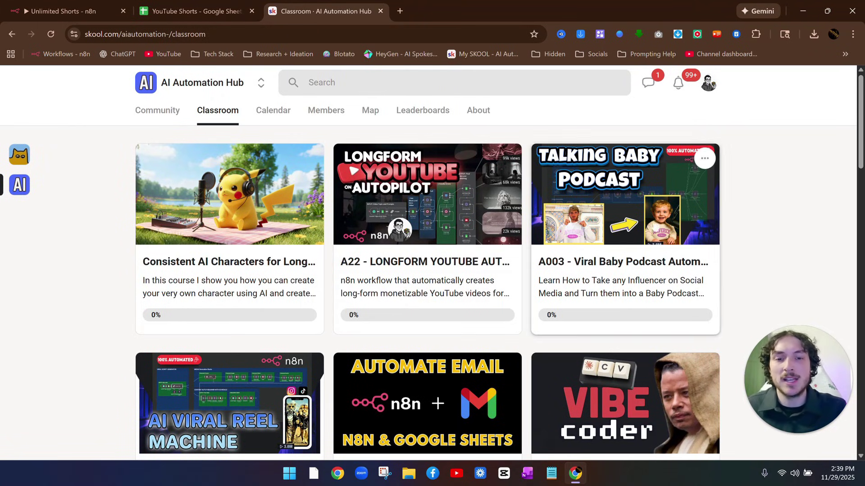
scroll(739, 212, down, 7)
scroll(728, 212, down, 3)
scroll(726, 212, up, 10)
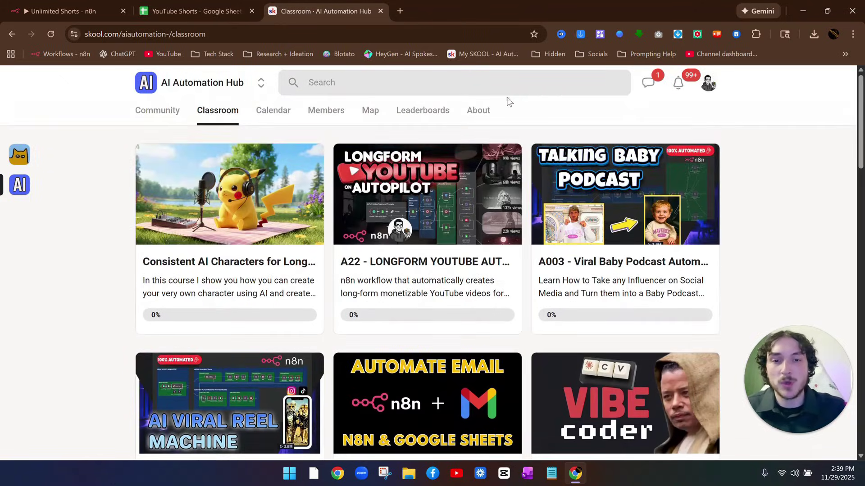
click(479, 111)
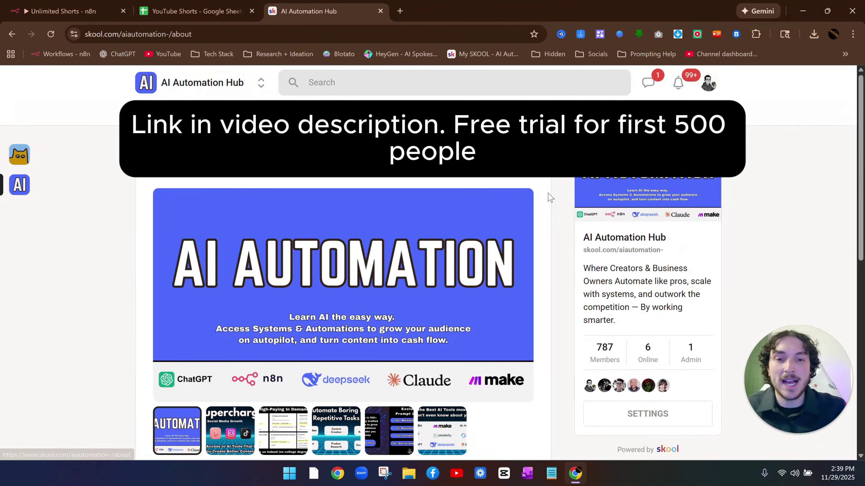
scroll(569, 204, down, 3)
scroll(572, 204, up, 3)
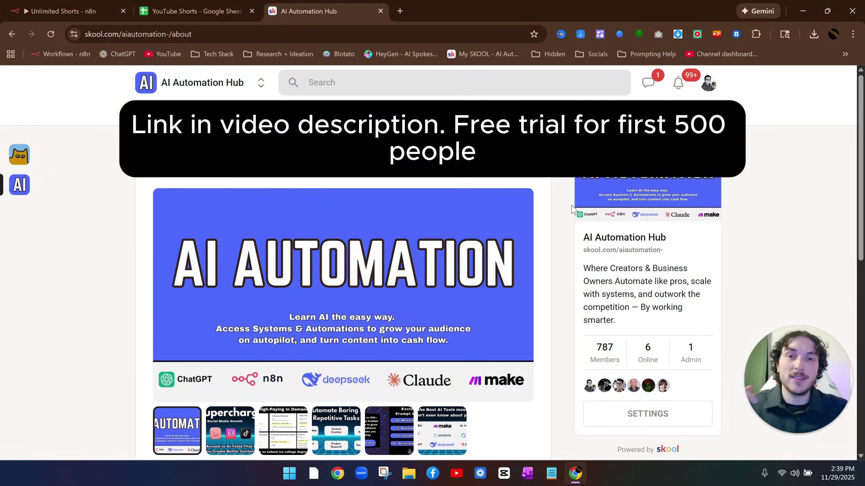